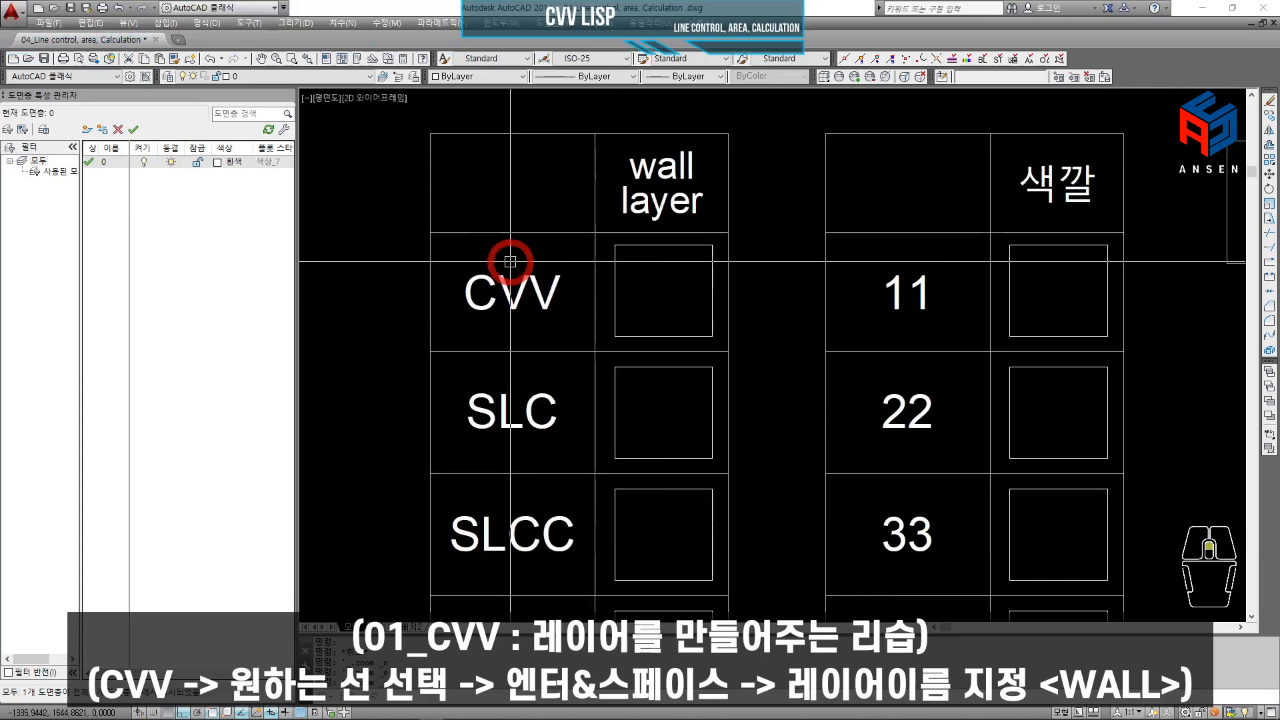
Step: Run CVV on the square in the CVV row to put it on a new layer named WALL
middle_drag(556, 286, 519, 318)
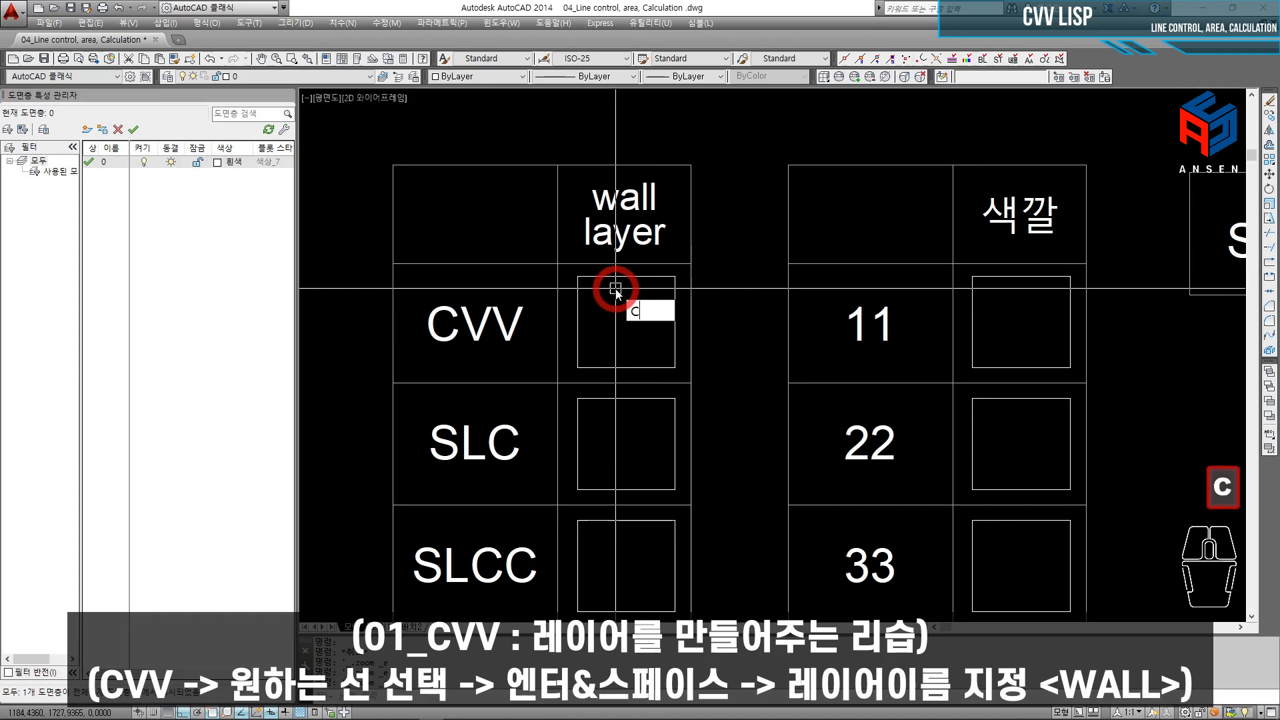
key(space)
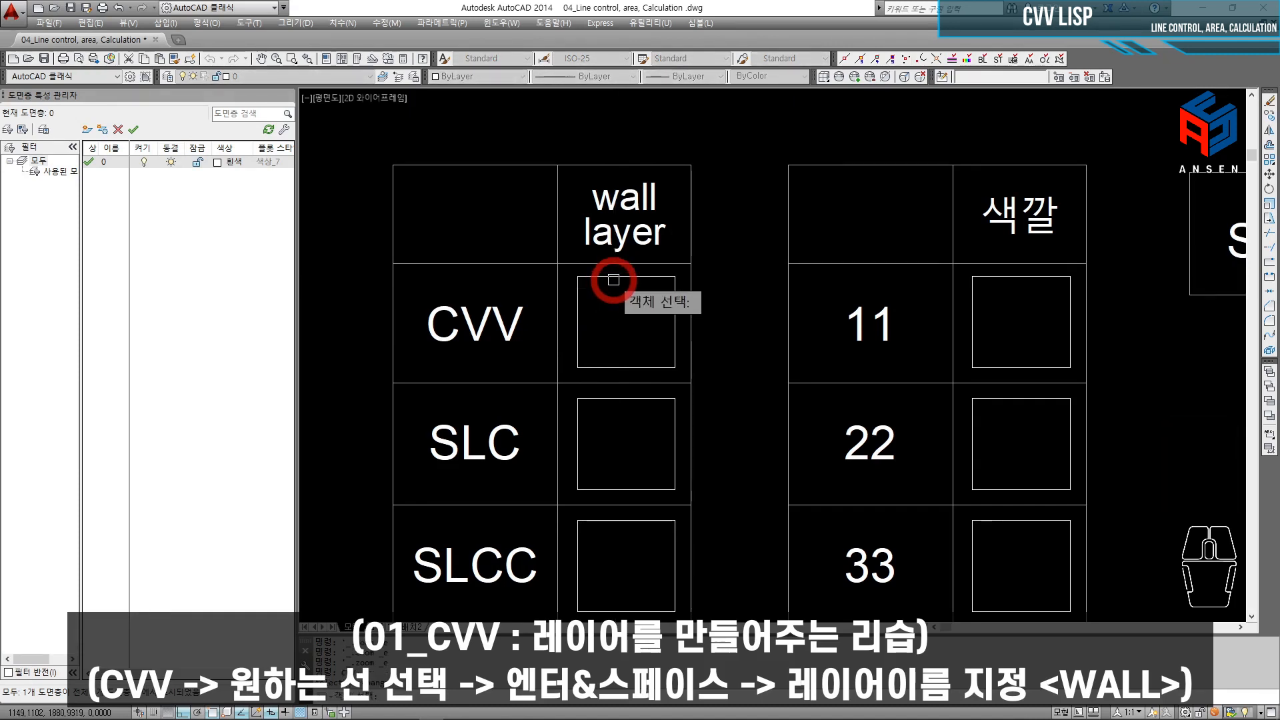
key(space)
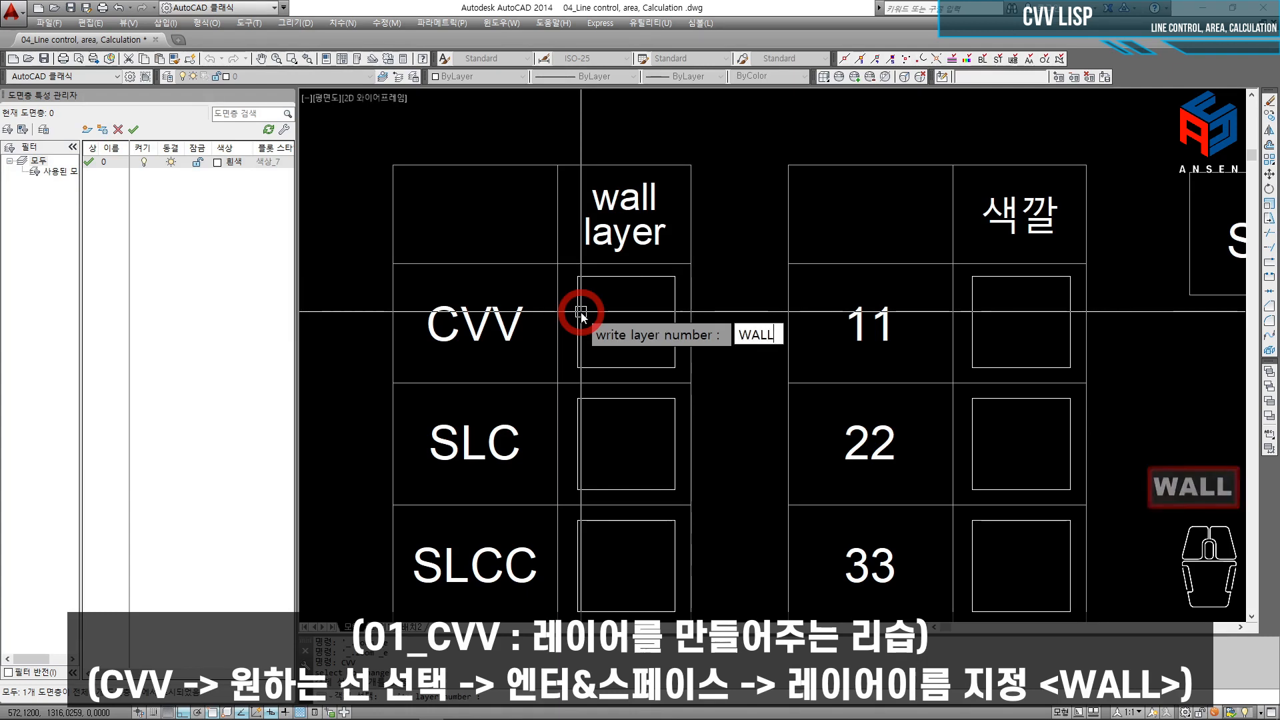
key(Return)
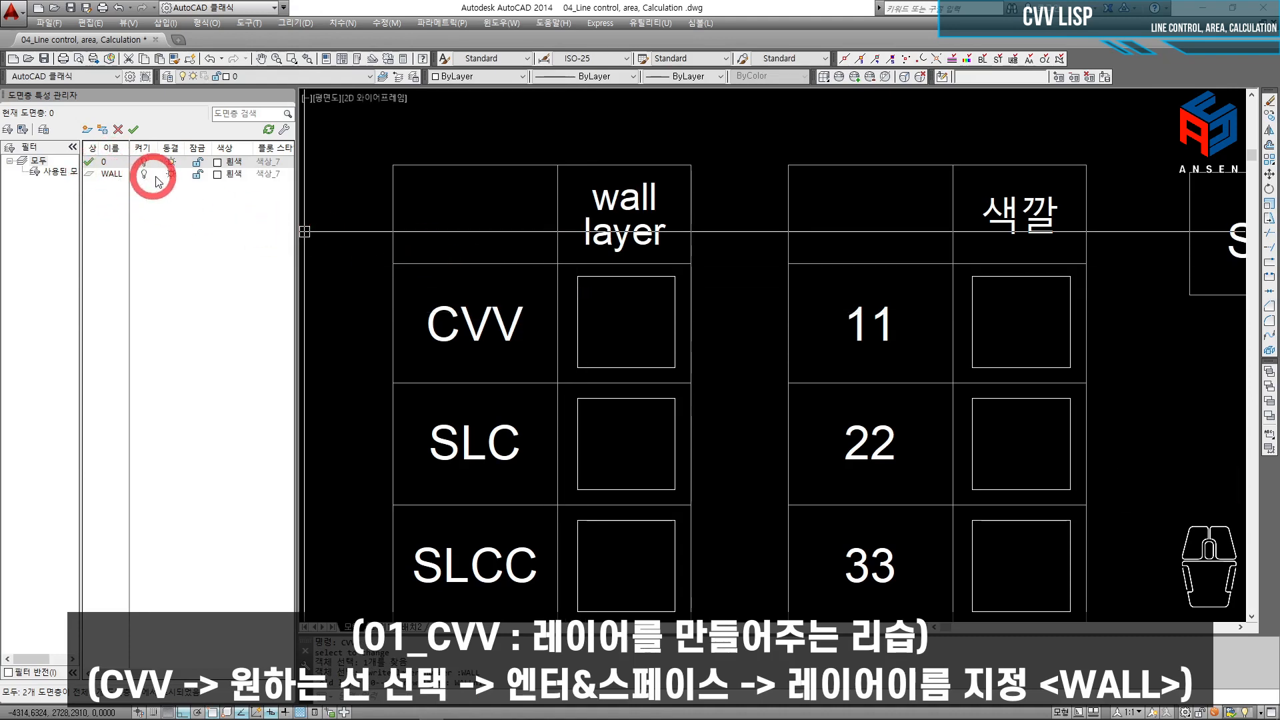
click(657, 276)
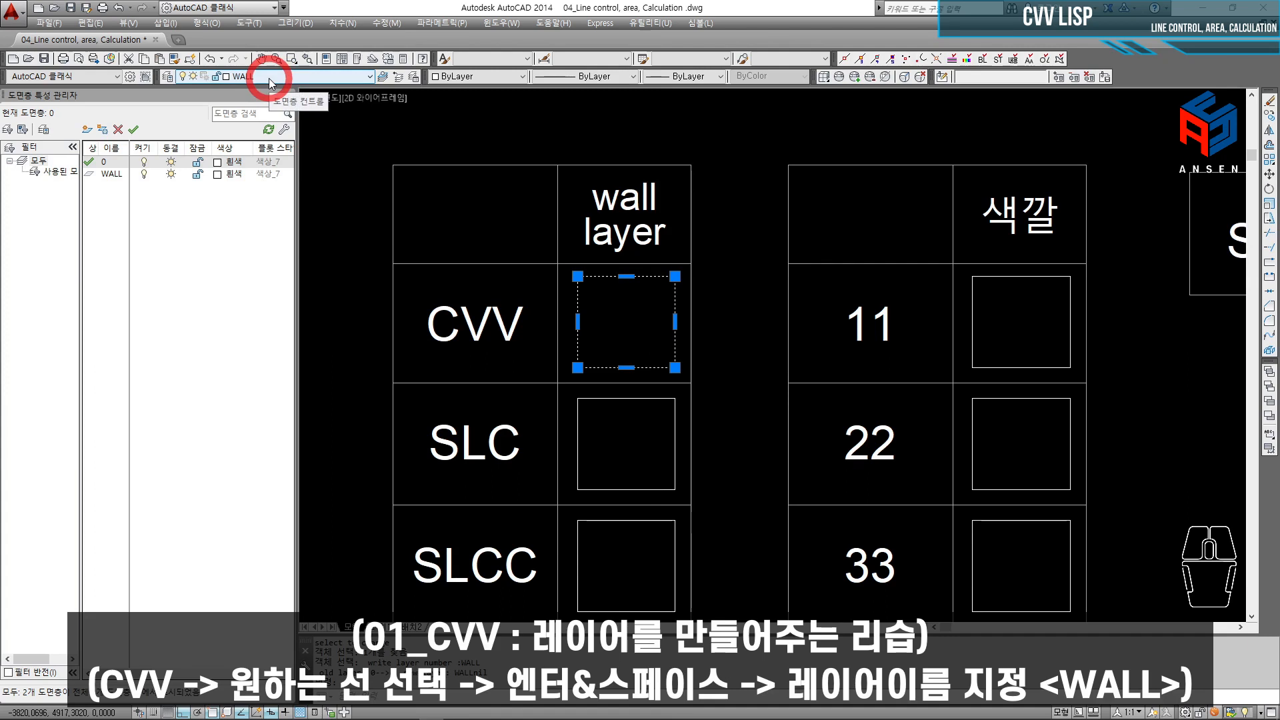
key(Escape)
middle_drag(700, 295, 687, 283)
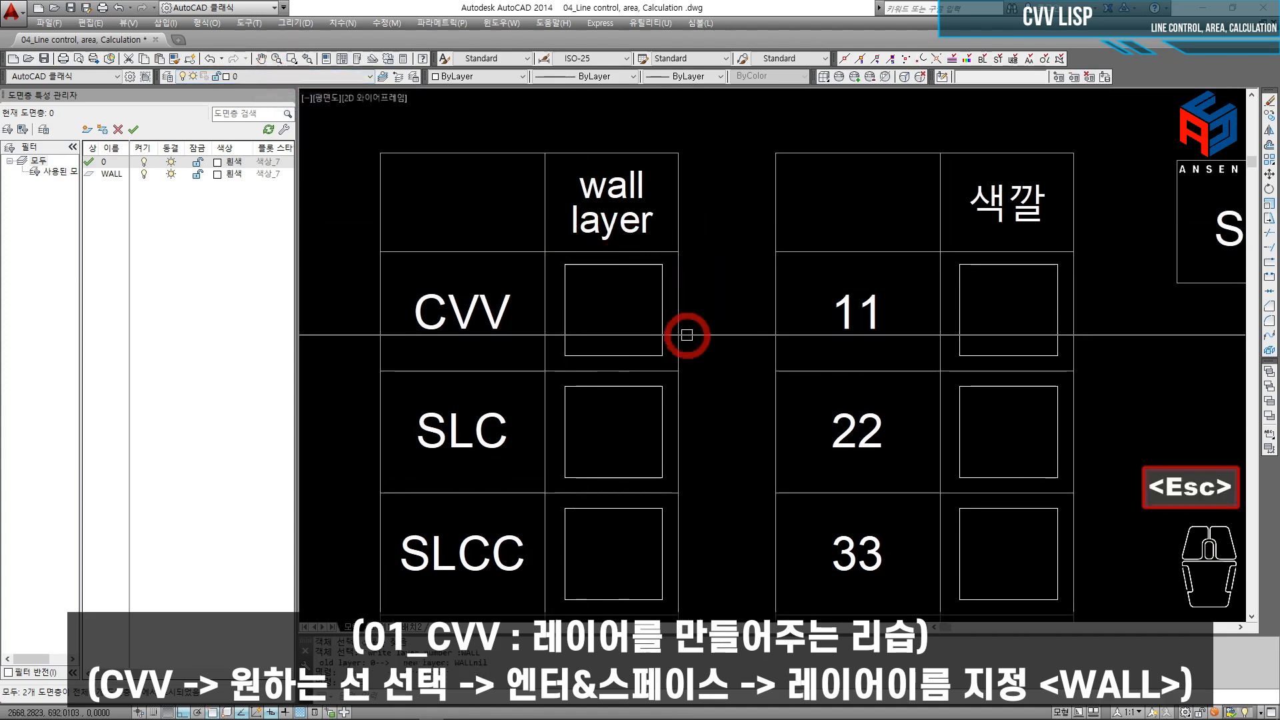
Step: Copy the square from the CVV row to the empty space above the "wall layer" heading
middle_drag(595, 273, 611, 286)
click(608, 284)
click(602, 275)
text(c)
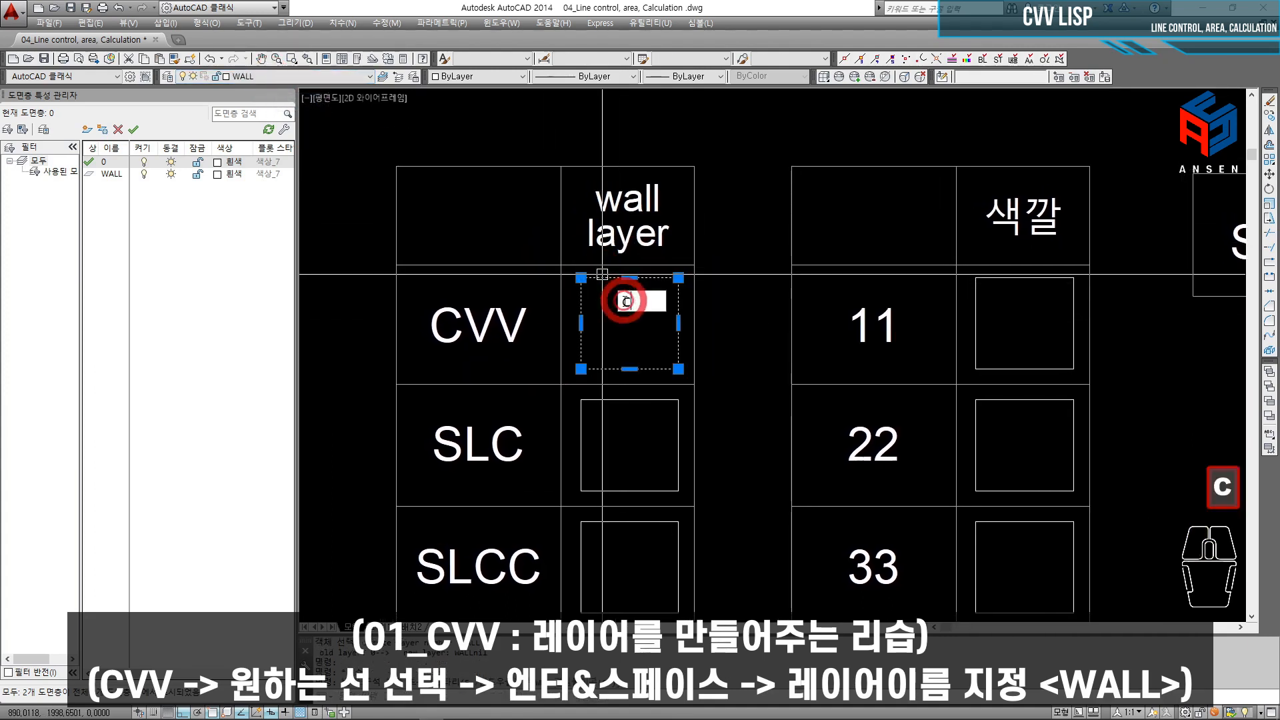
text(o)
key(space)
click(650, 311)
middle_drag(648, 278, 664, 396)
click(658, 198)
key(Escape)
Step: Assign the copied square above the table to layer 0
click(742, 213)
click(585, 241)
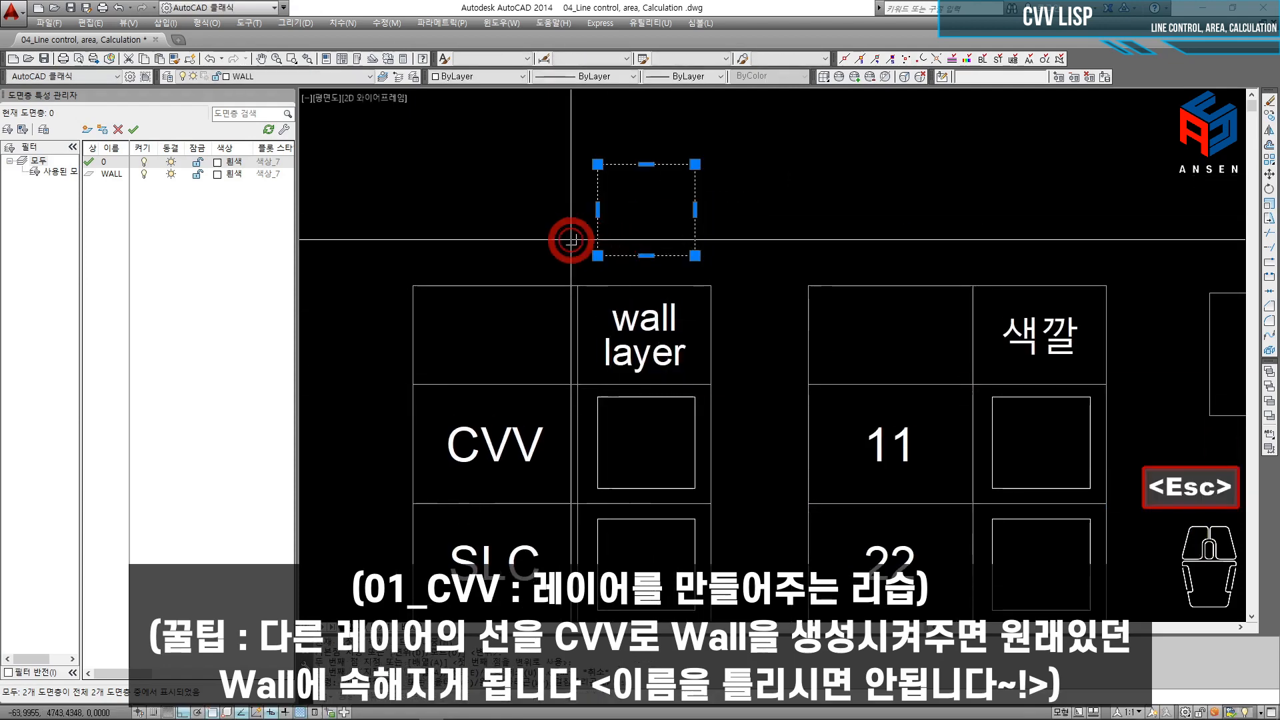
click(289, 76)
click(285, 90)
key(Escape)
key(Escape)
click(714, 194)
click(585, 237)
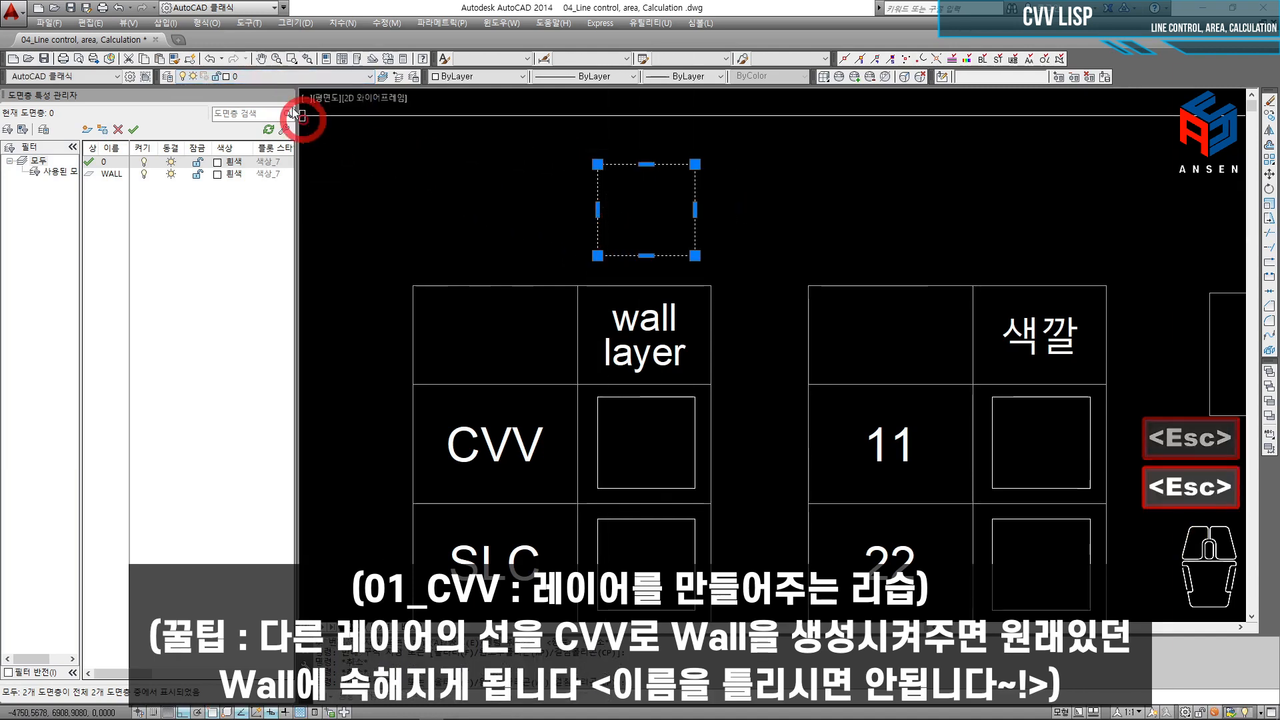
key(Escape)
key(Escape)
Step: Run CVV on the copied square to assign it to the existing WALL layer, and check both squares' layers
click(723, 177)
click(657, 202)
text(CV)
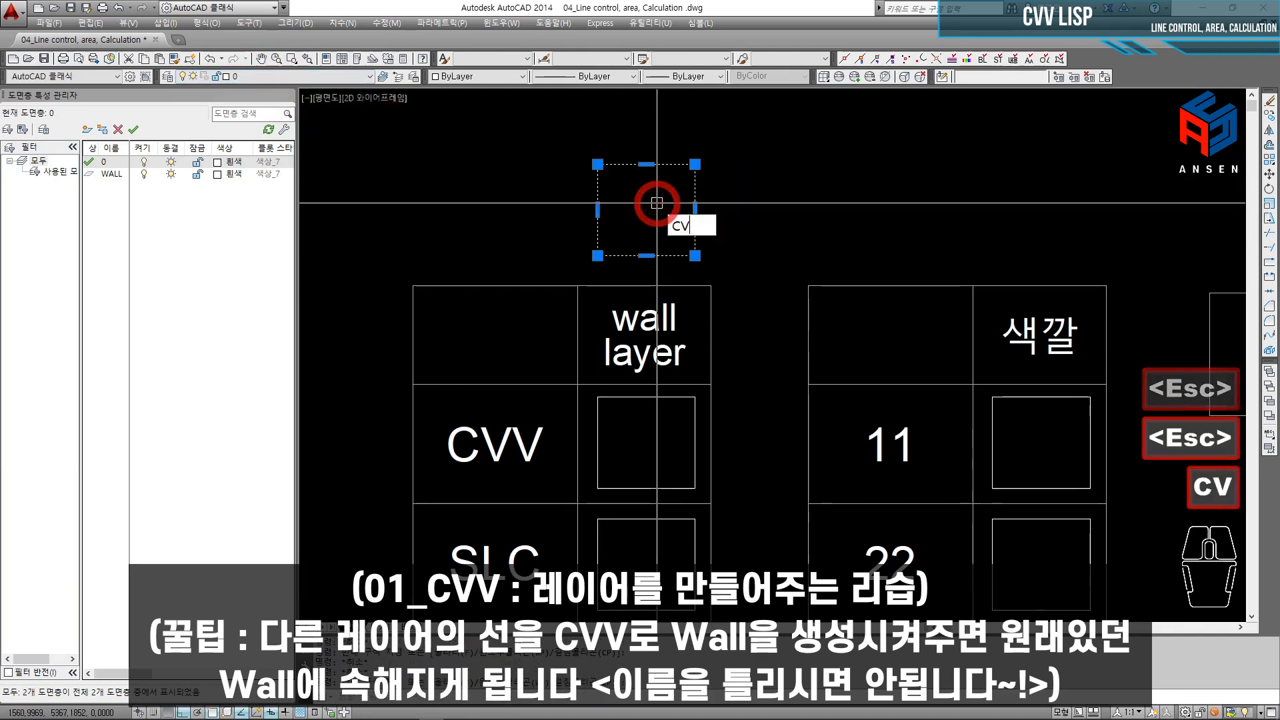
text(V)
key(space)
text(WAK)
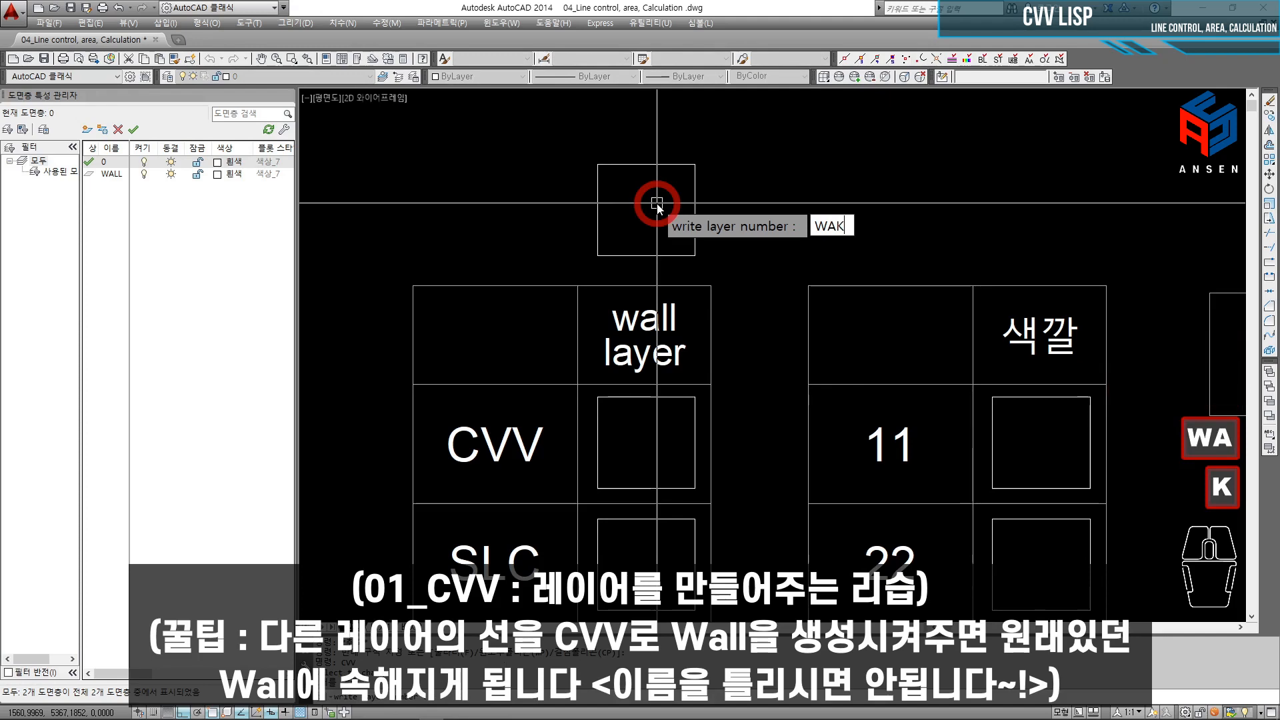
key(BackSpace)
text(LL)
key(Return)
click(674, 247)
click(614, 220)
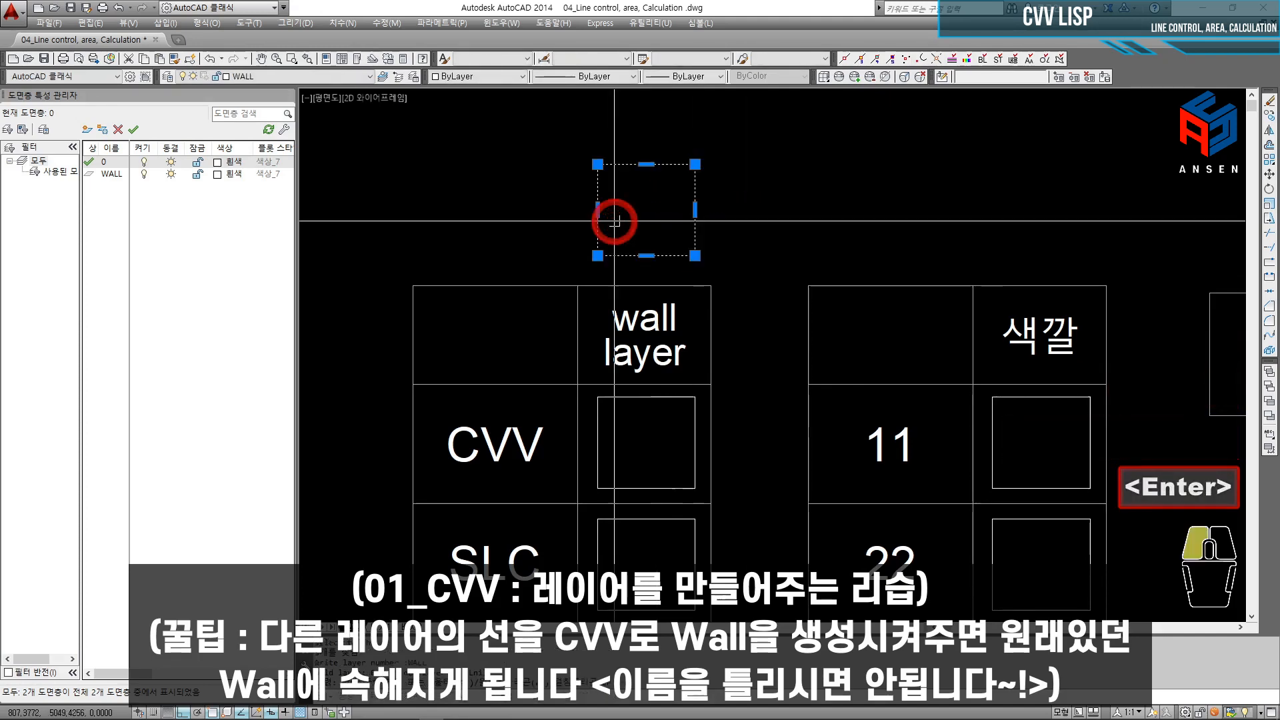
click(608, 420)
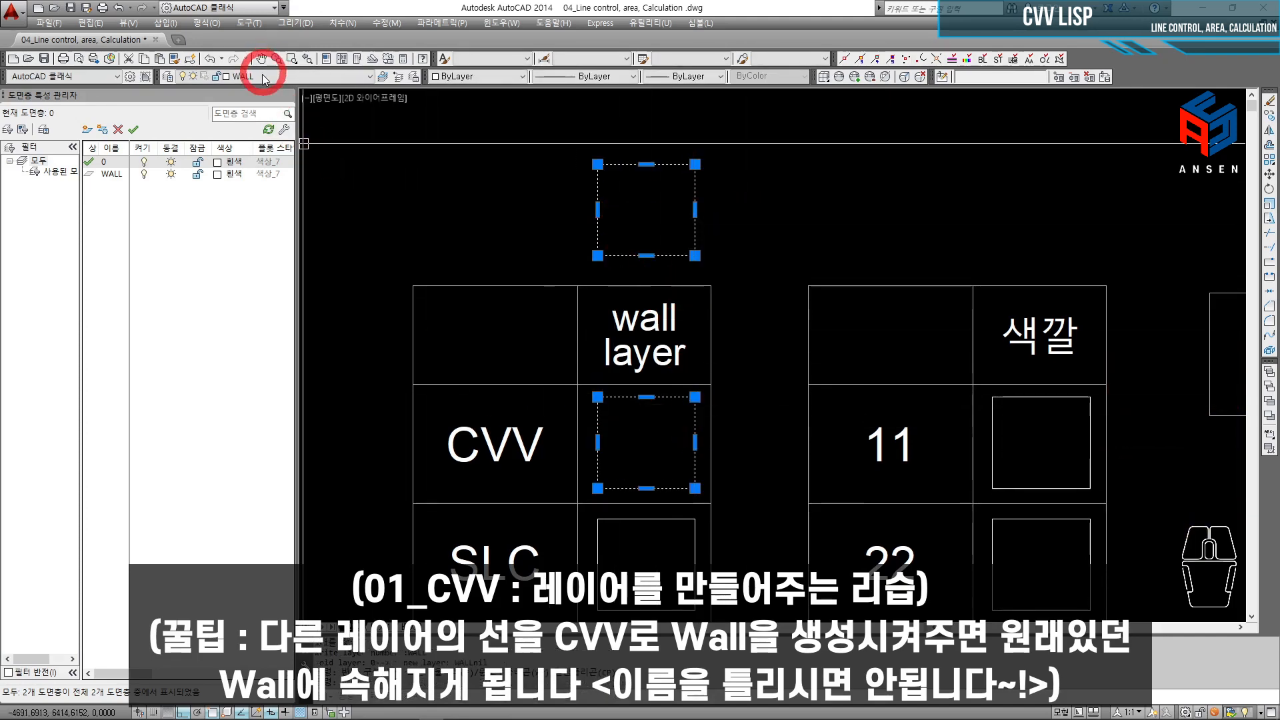
key(Escape)
Step: Run CVV on the copied square with the misspelled layer name WALLL
click(694, 225)
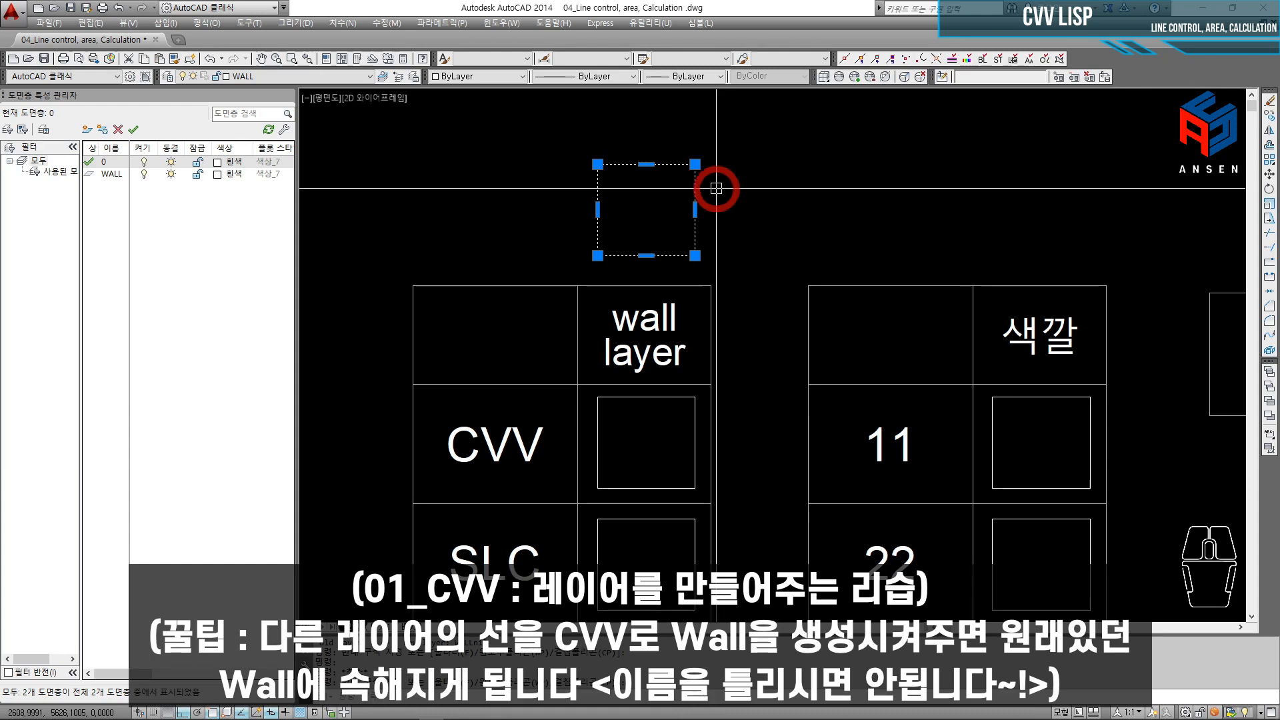
text(CV)
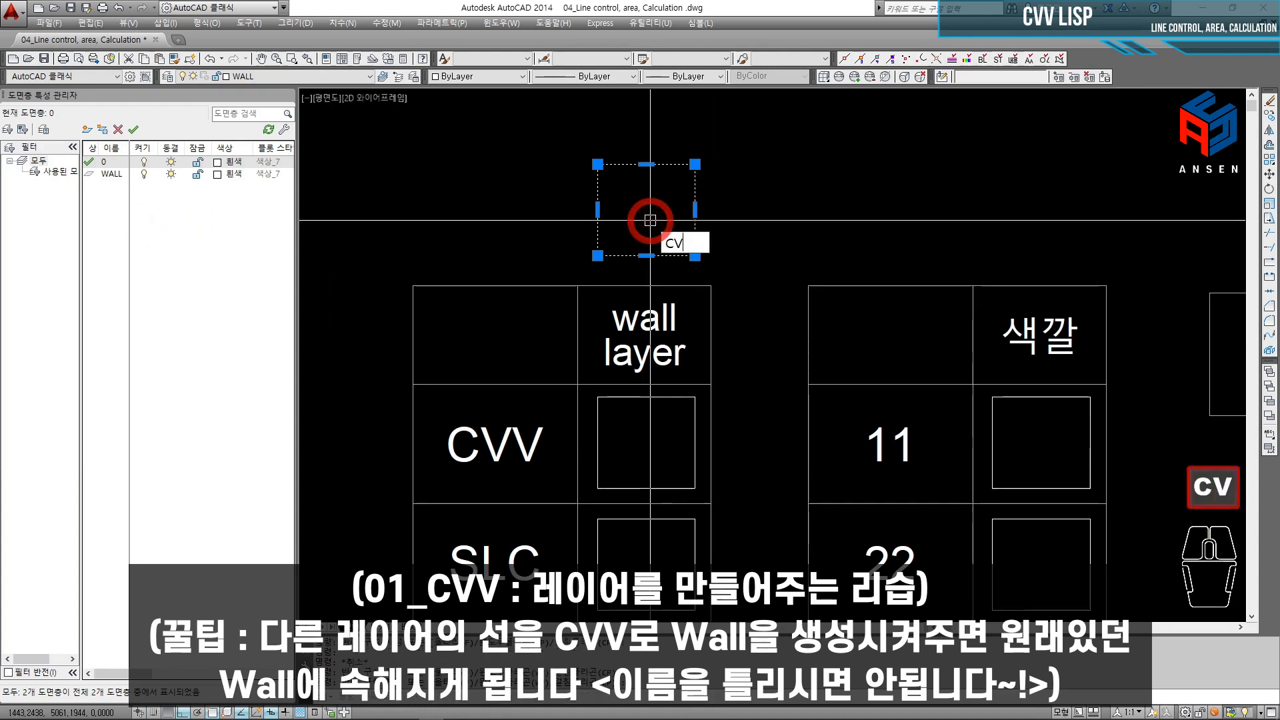
text(V)
key(Return)
text(WALLL)
key(Return)
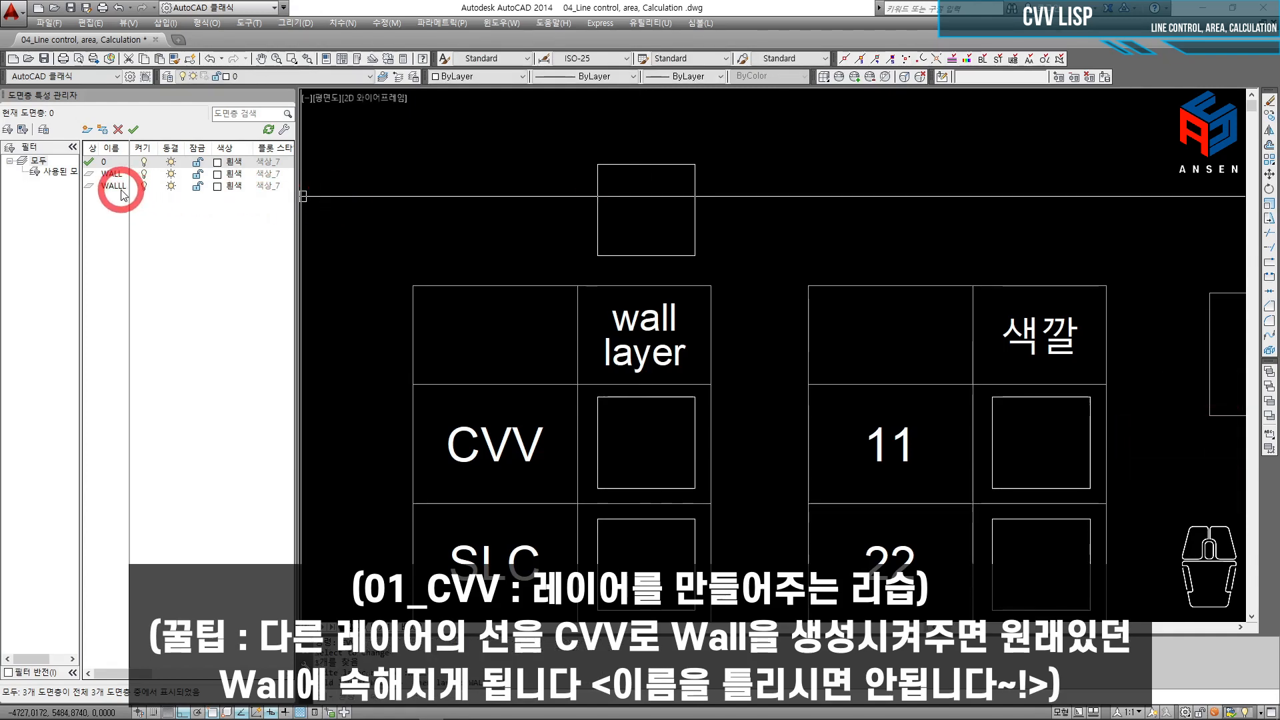
Step: Undo the copied square's assignment to layer WALLL
key(ctrl+z)
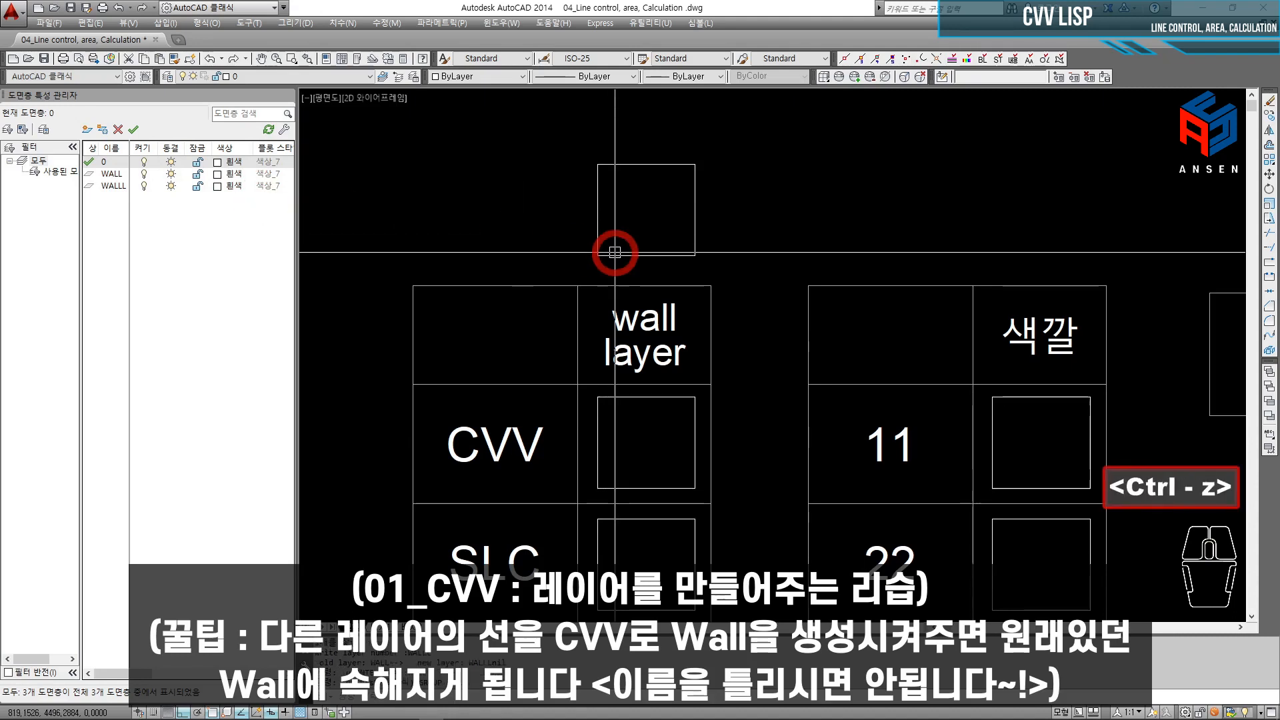
key(Escape)
key(Escape)
Step: Erase the copied square above the table
click(696, 264)
click(622, 224)
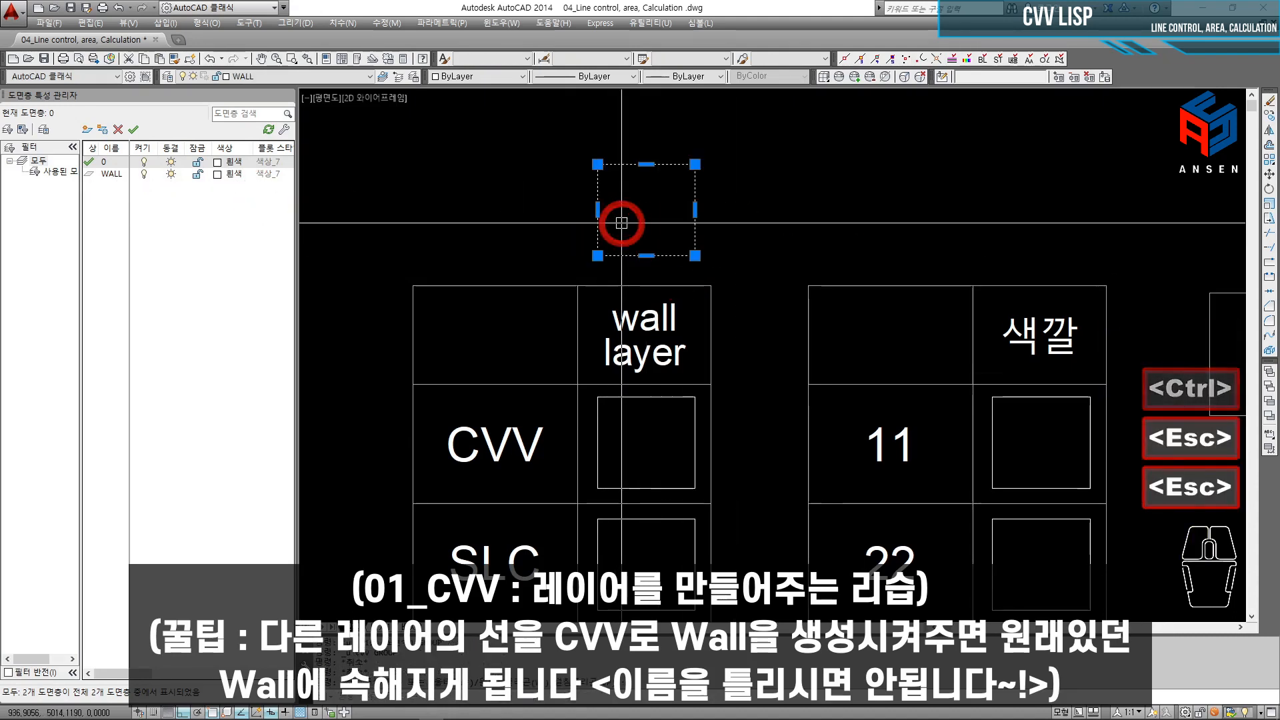
scroll(622, 224, down, 2)
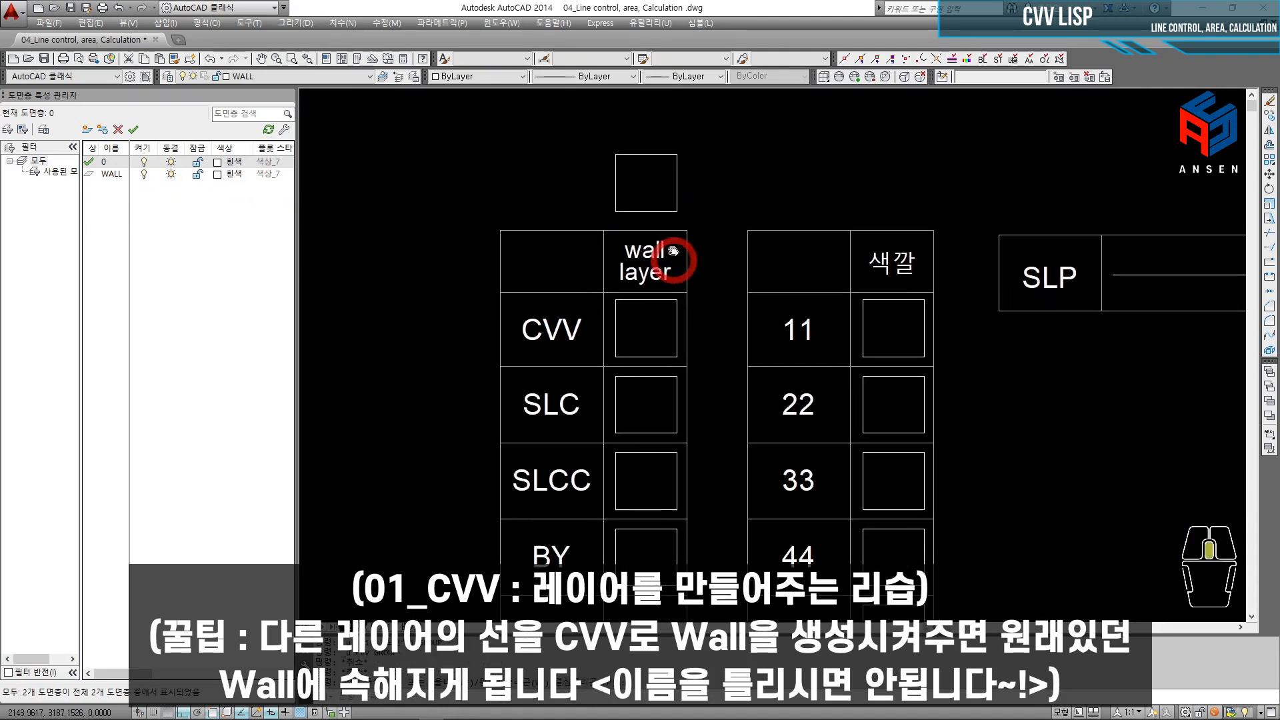
key(e)
key(space)
Step: Run SLC on the square in the CVV row to set the WALL layer's colour to blue (5)
scroll(609, 372, up, 3)
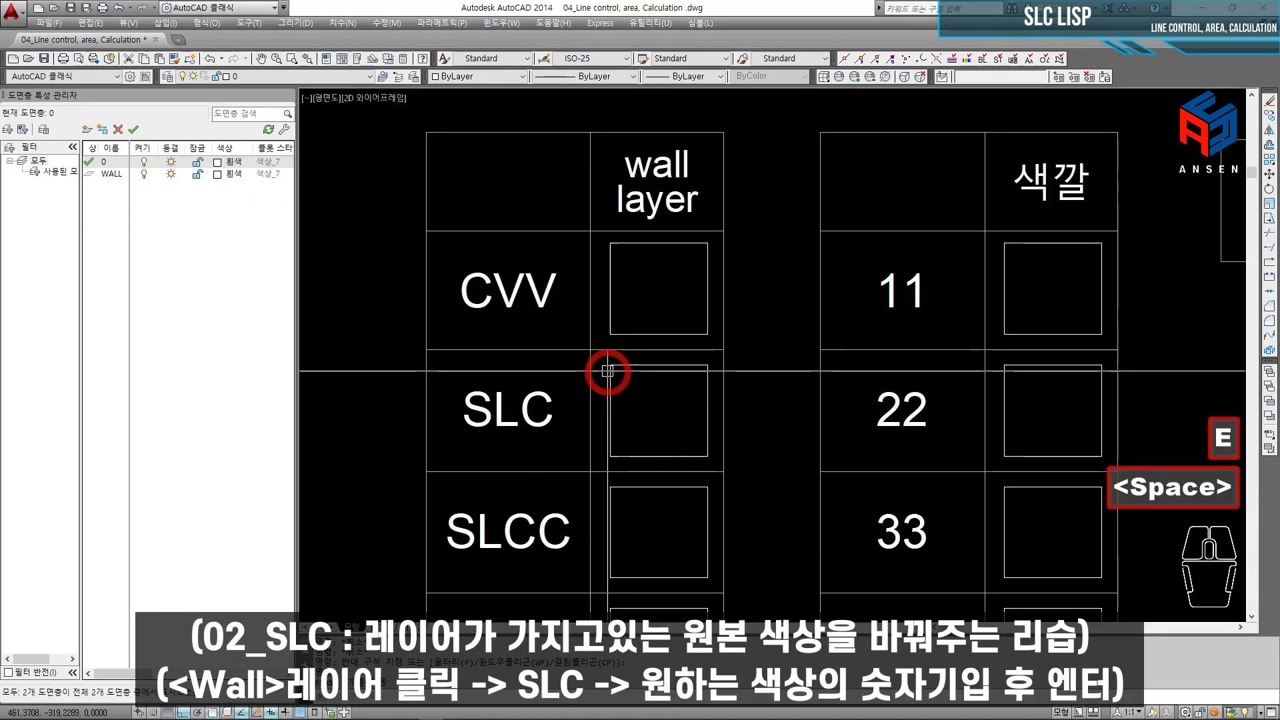
scroll(595, 406, down, 2)
scroll(589, 367, up, 2)
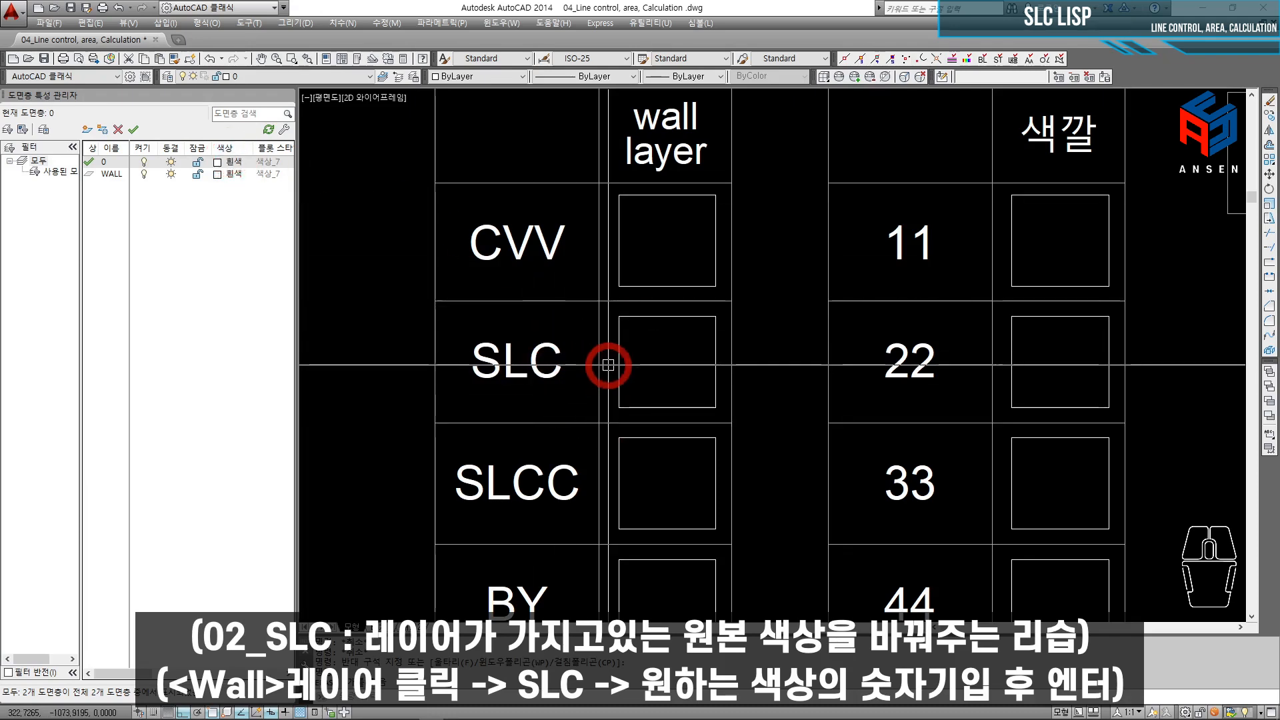
click(620, 283)
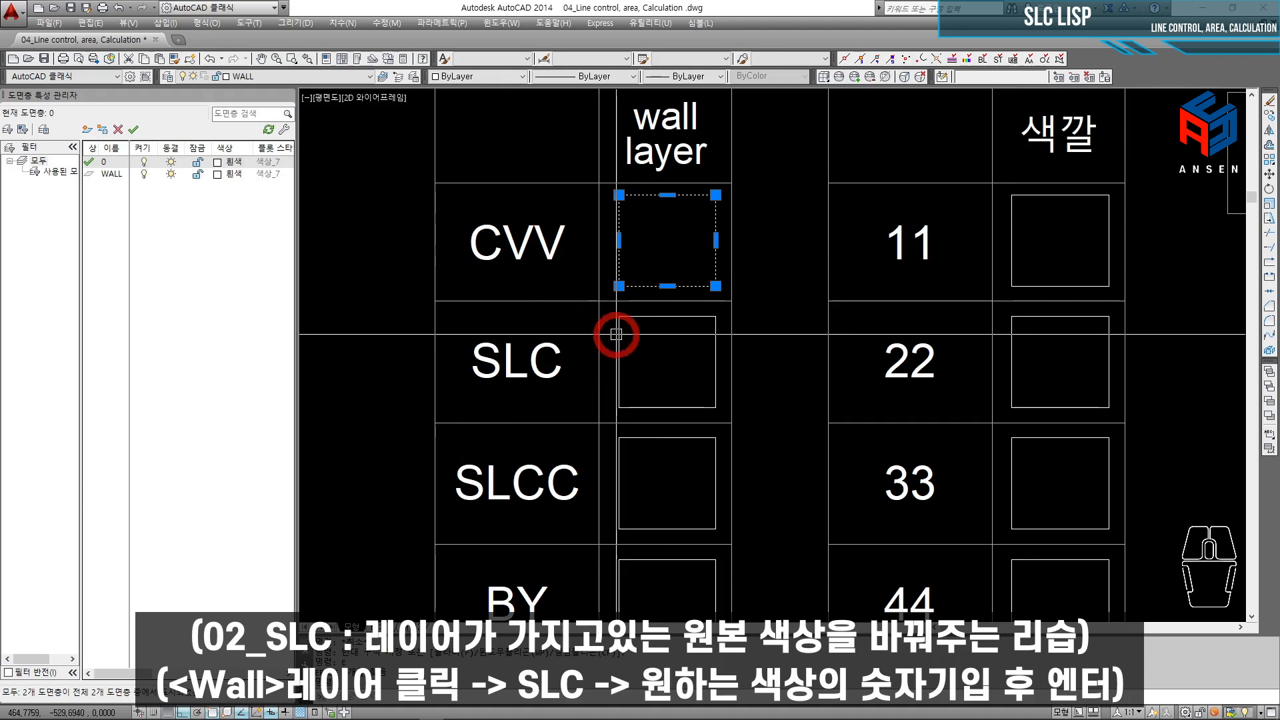
text(SLC)
key(Return)
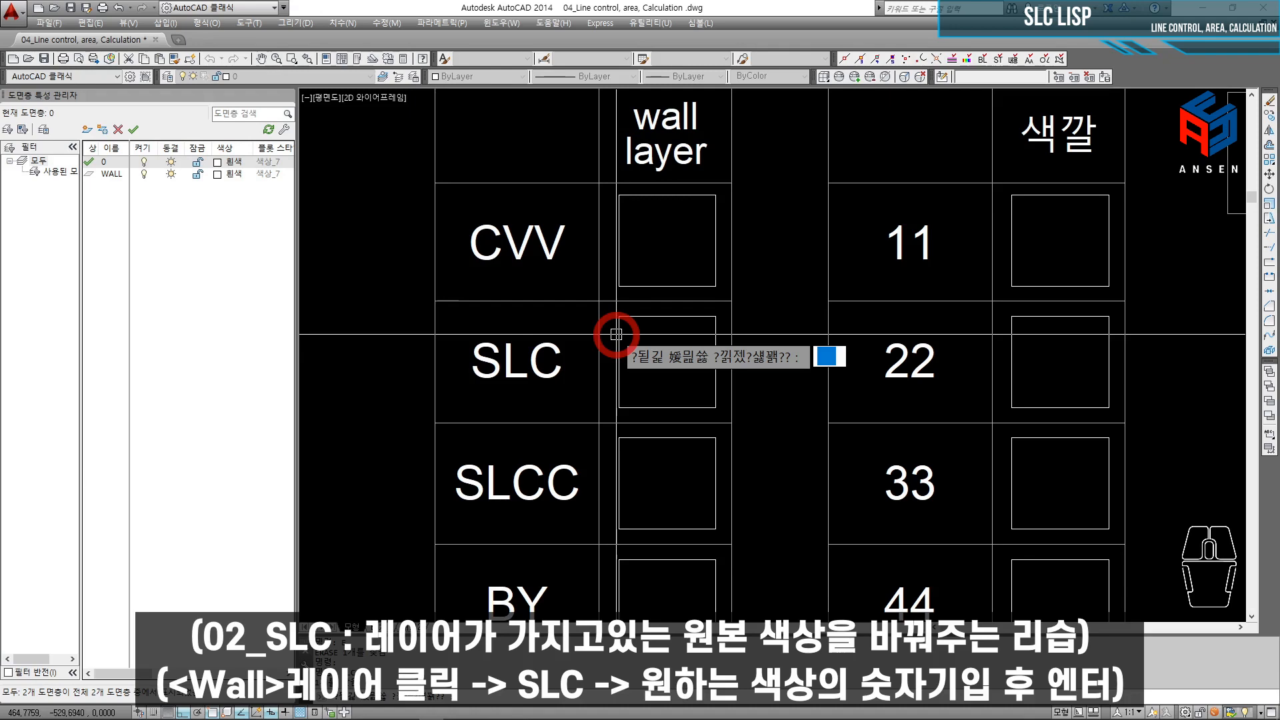
key(Return)
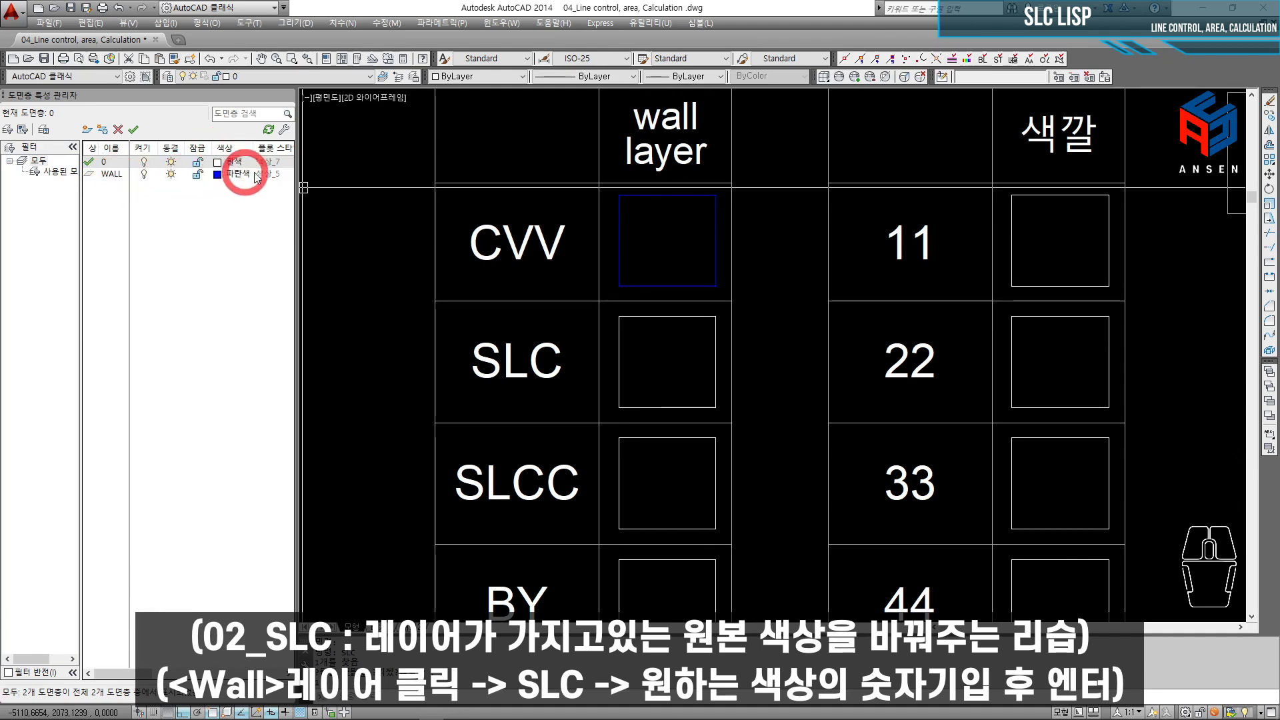
click(218, 175)
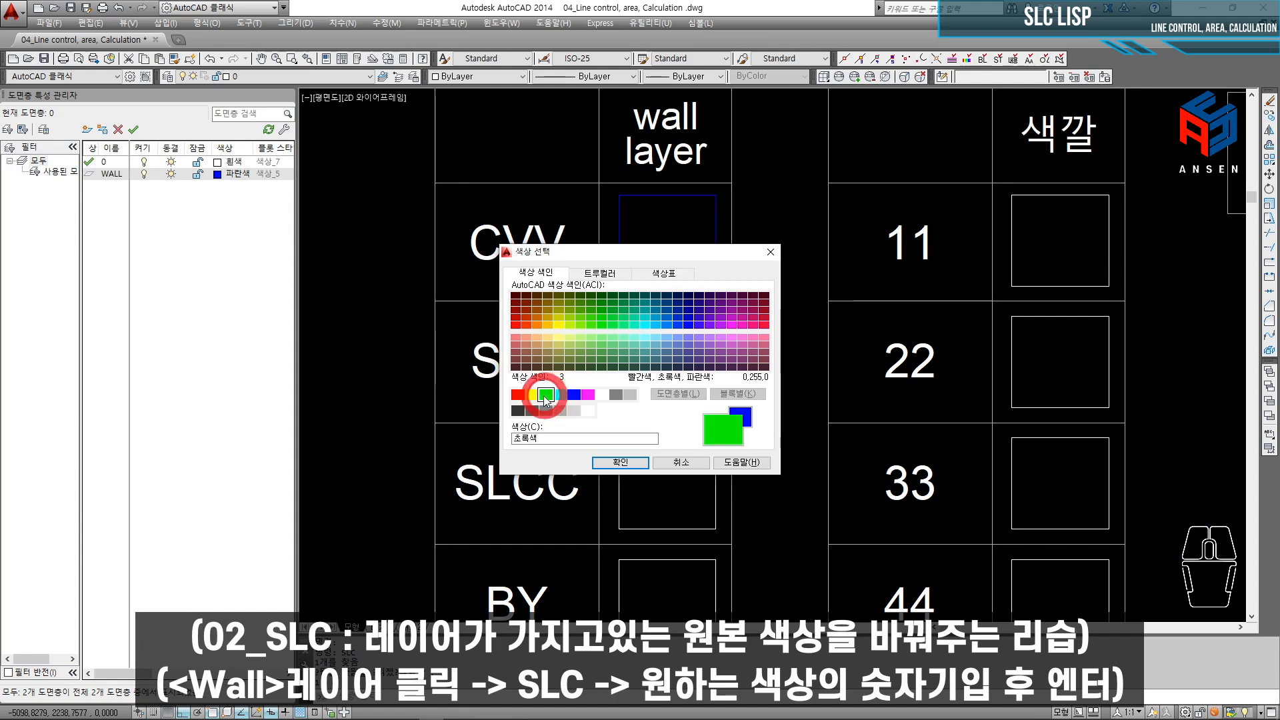
click(600, 394)
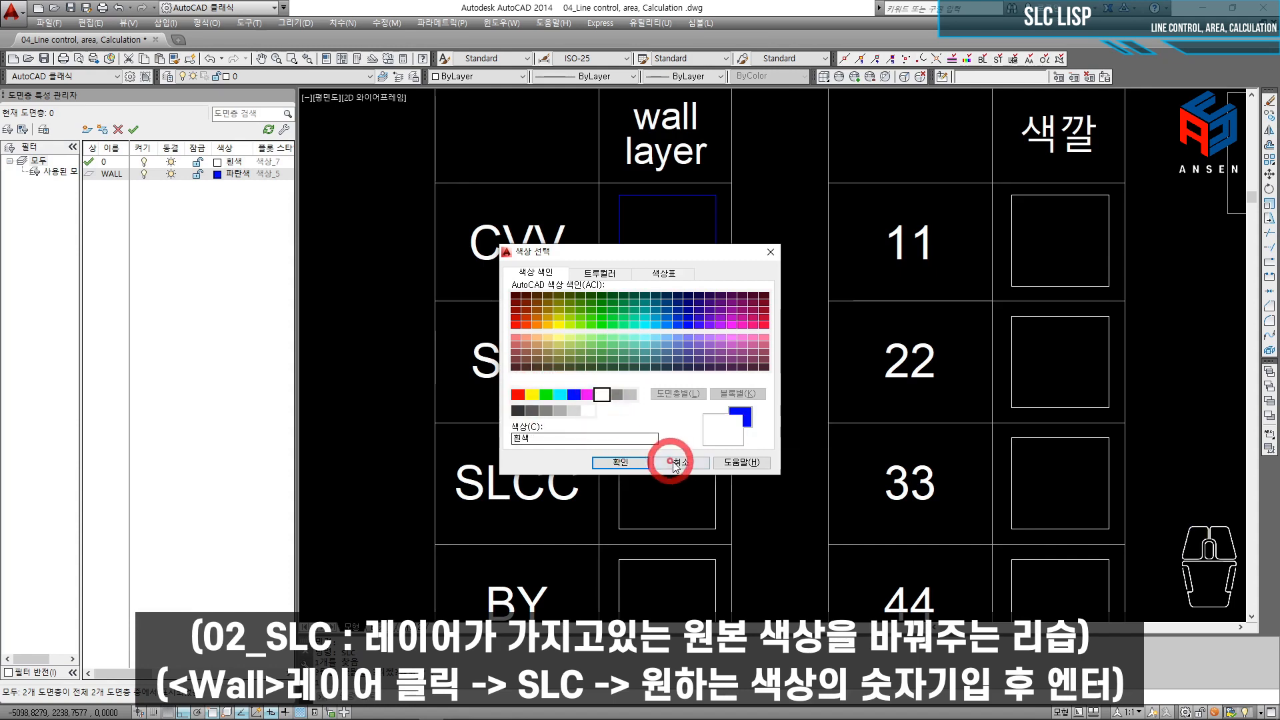
click(681, 463)
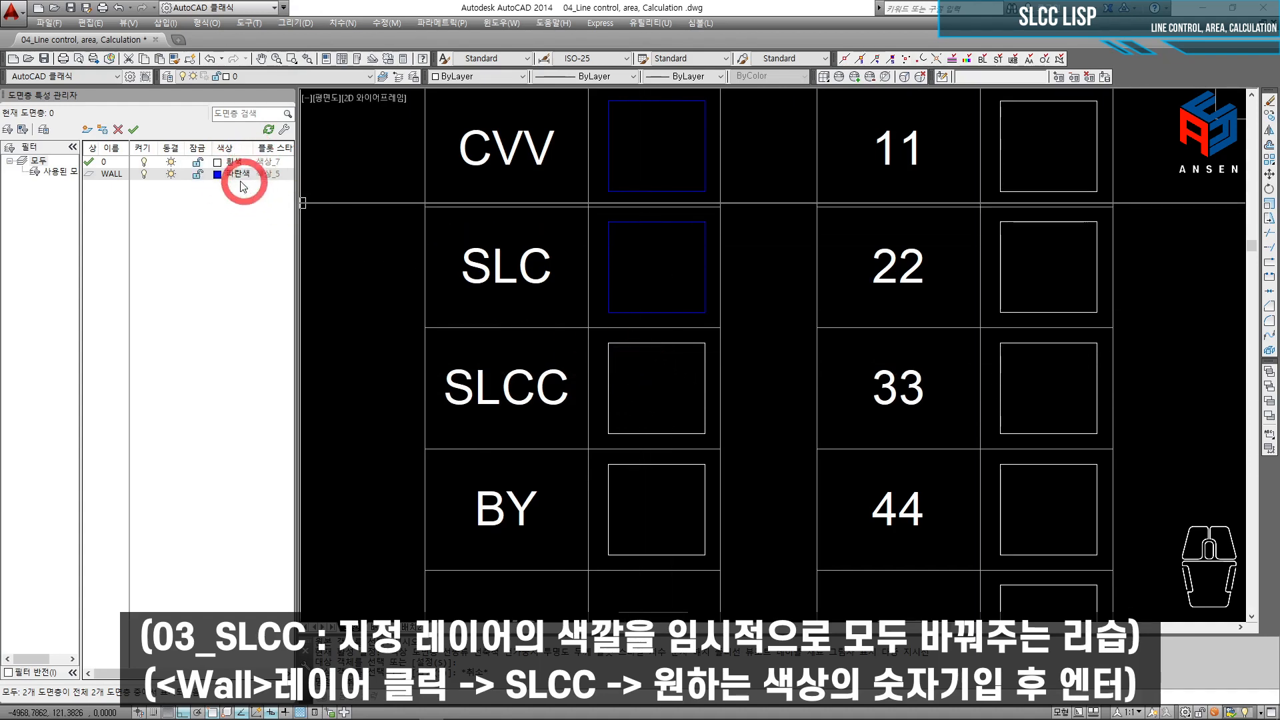
Step: Override the colour of the square in the SLC row with red
click(607, 240)
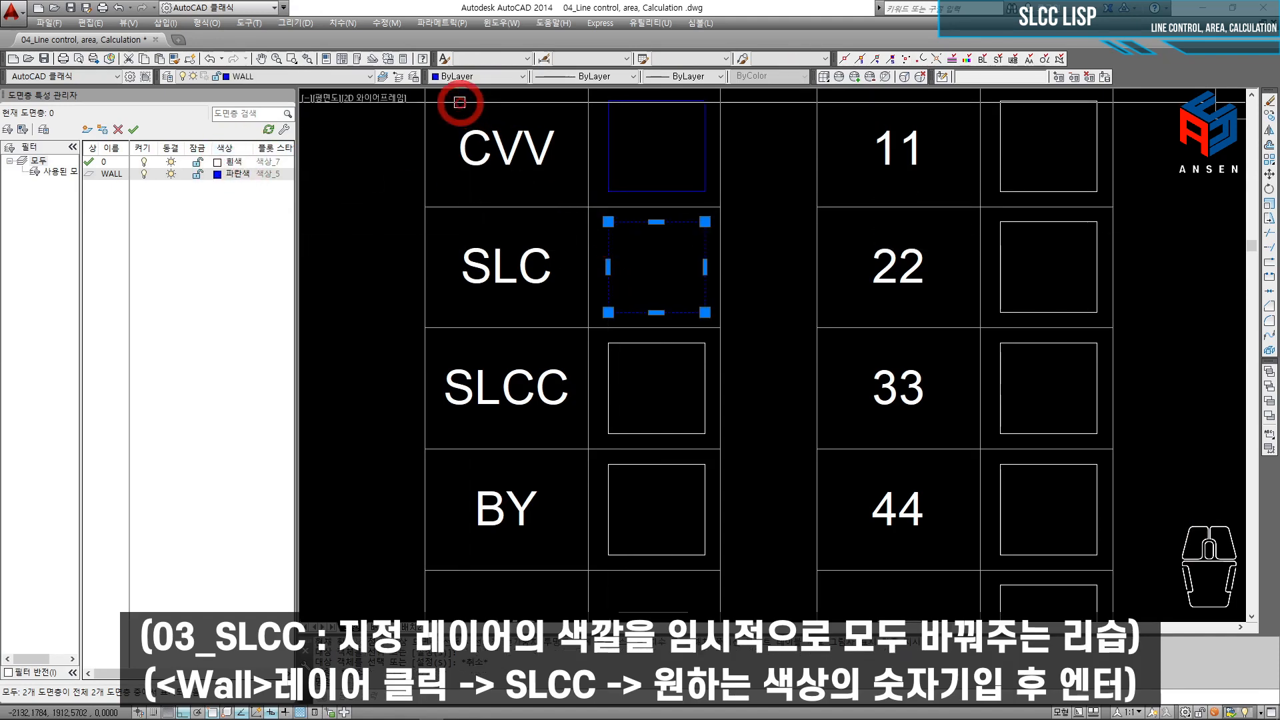
click(460, 76)
click(467, 111)
key(Escape)
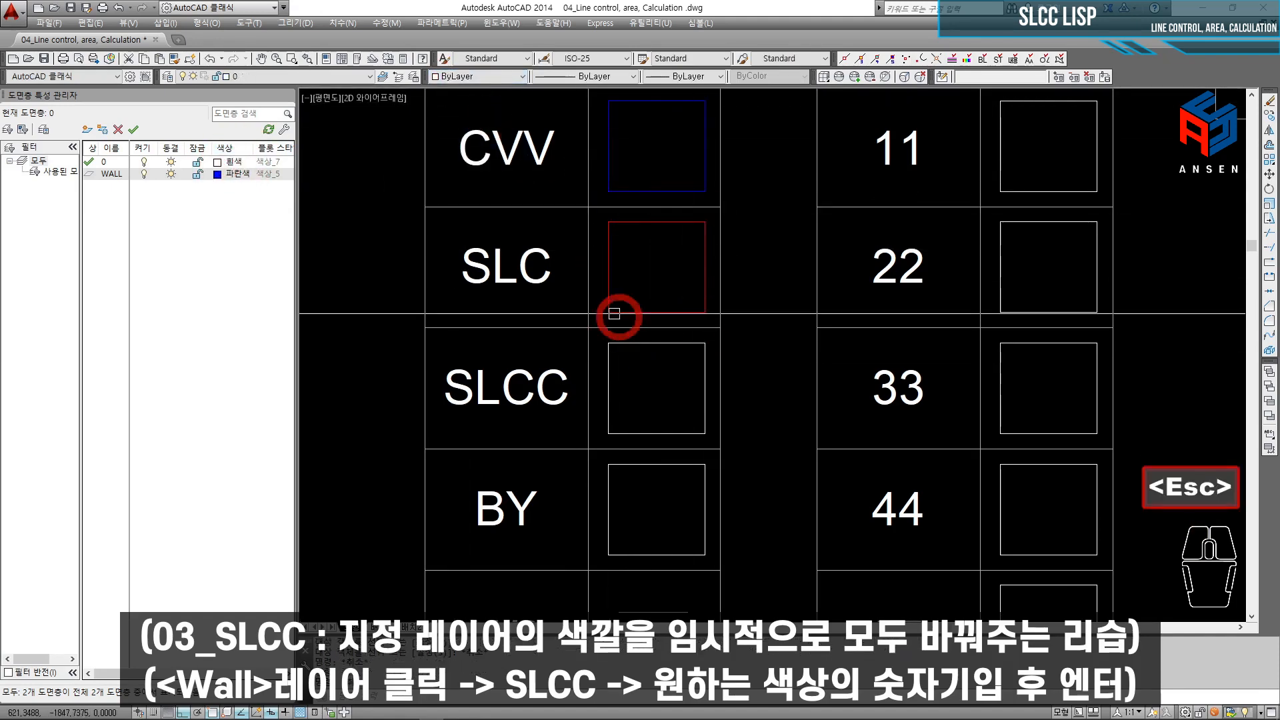
key(Escape)
key(Escape)
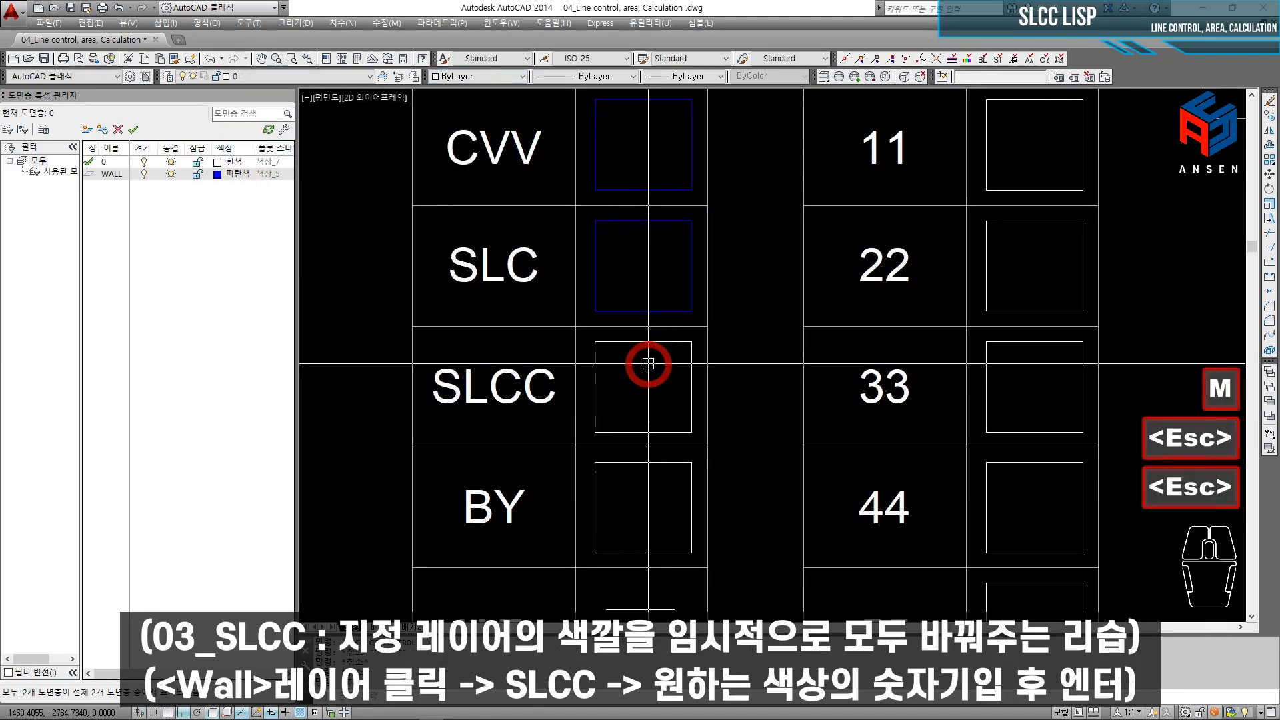
Step: Run SLCC on the square in the SLC row to recolour all WALL layer objects cyan (4)
text(CLA)
key(BackSpace)
key(BackSpace)
key(BackSpace)
text(SLCC)
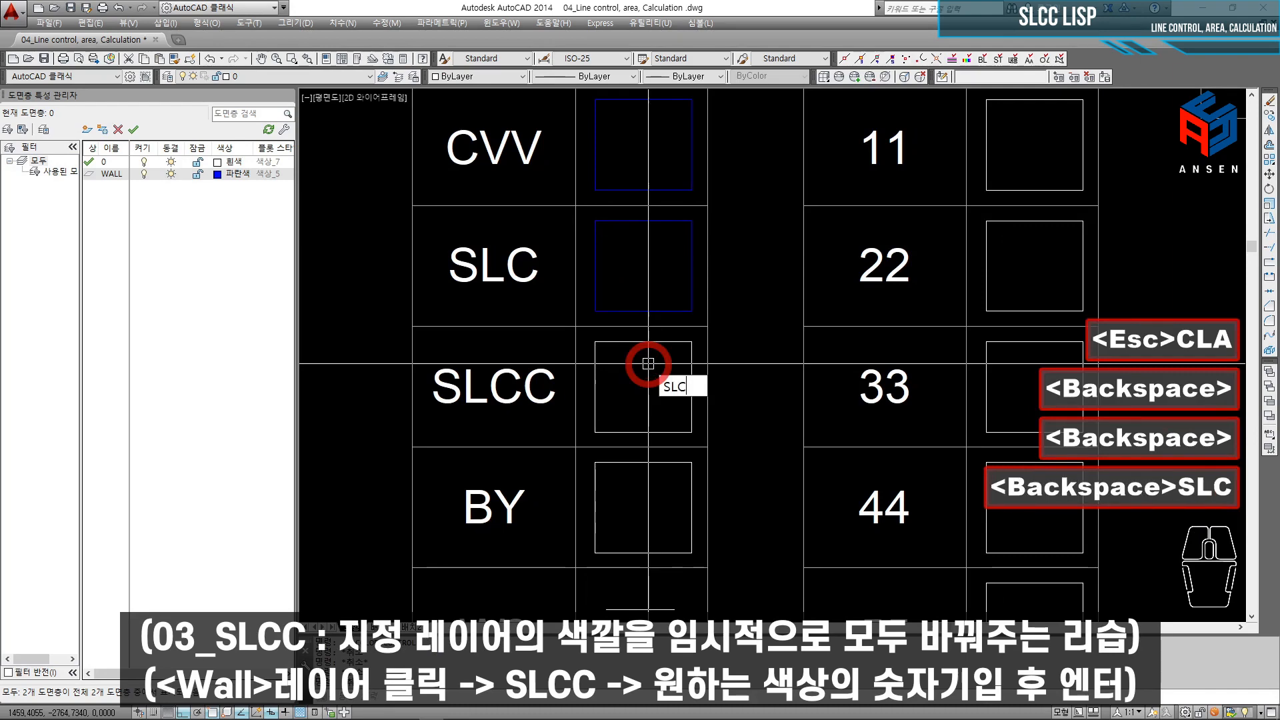
key(Return)
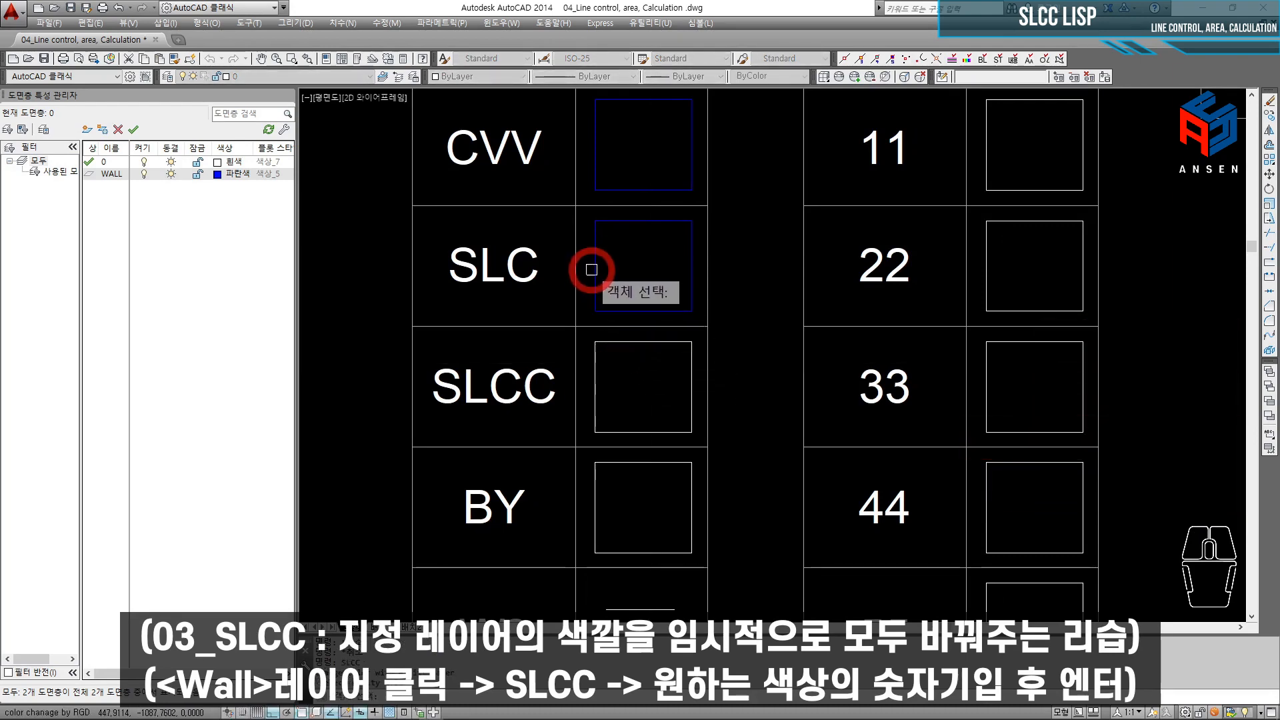
click(593, 261)
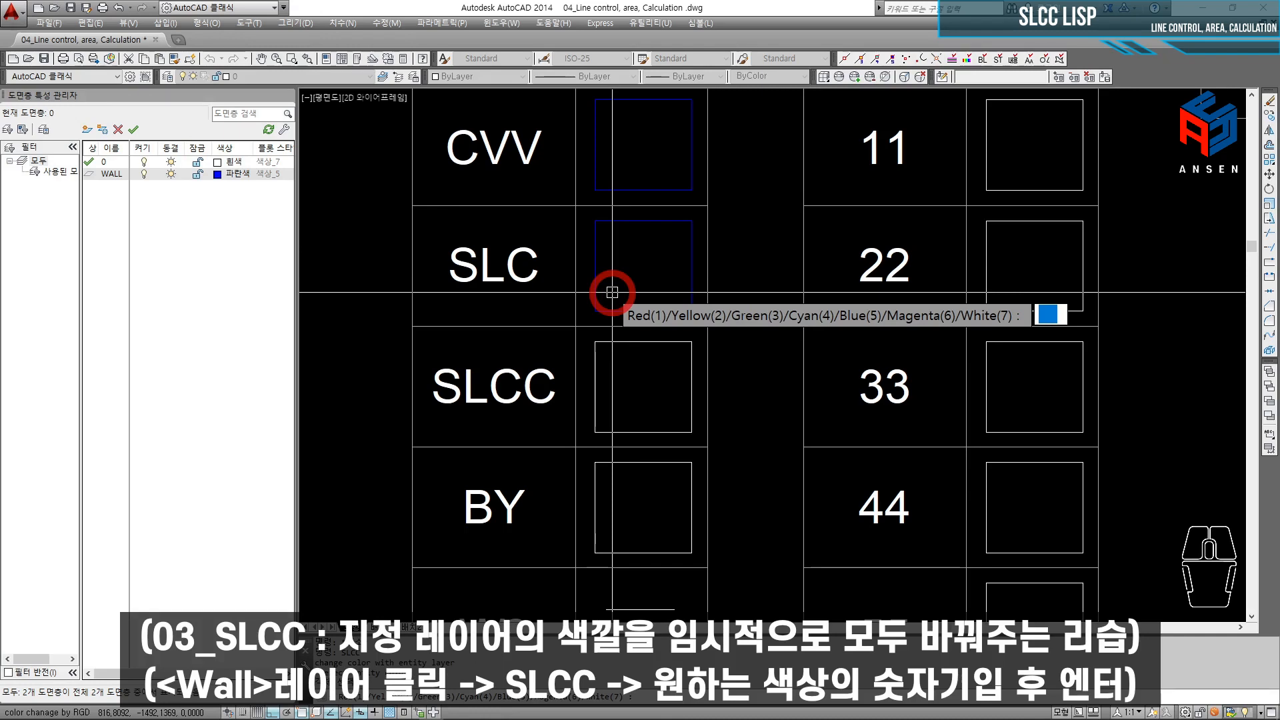
key(Return)
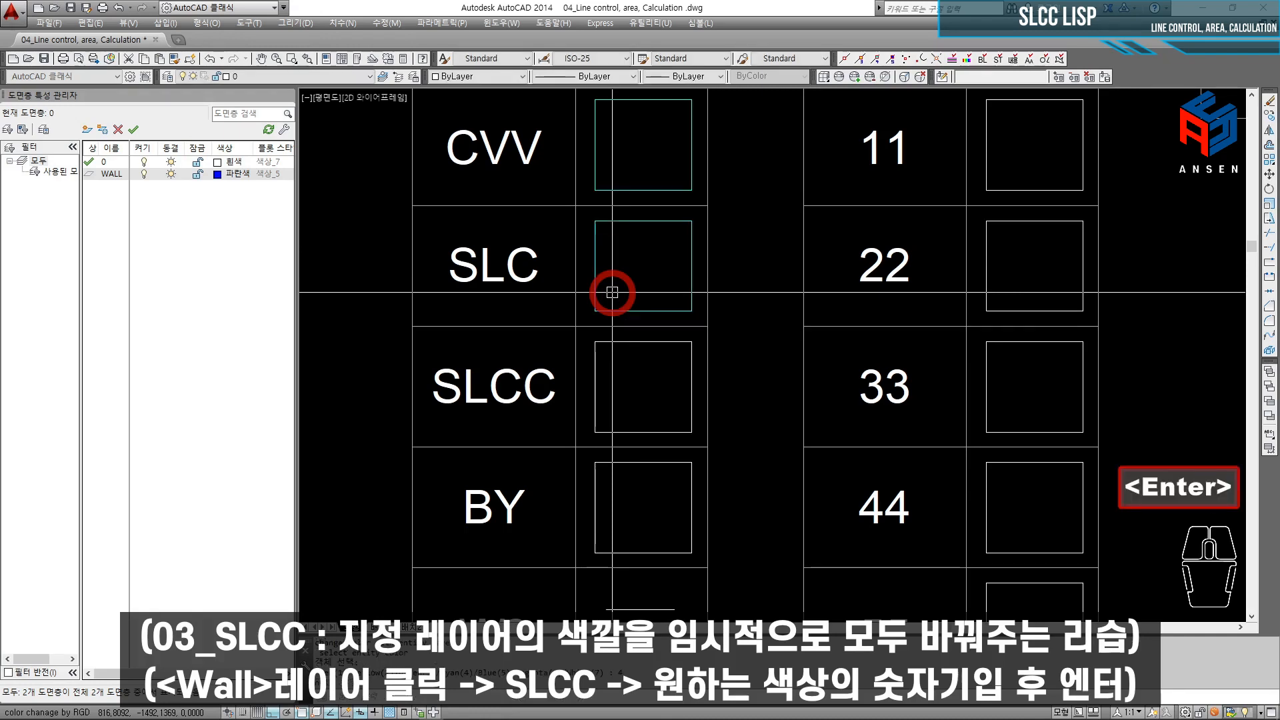
middle_drag(663, 278, 667, 334)
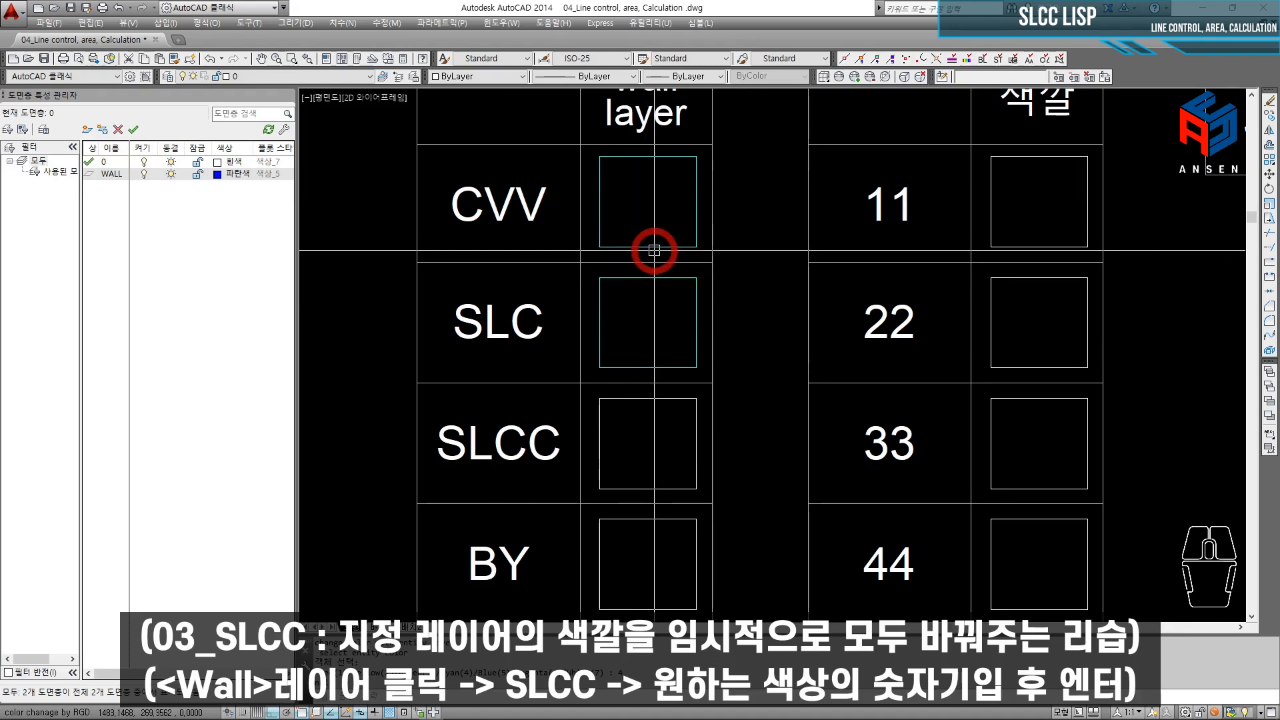
Step: Undo the SLCC recolouring and match the WALL layer properties onto the square in the SLCC row
mouse_move(654, 250)
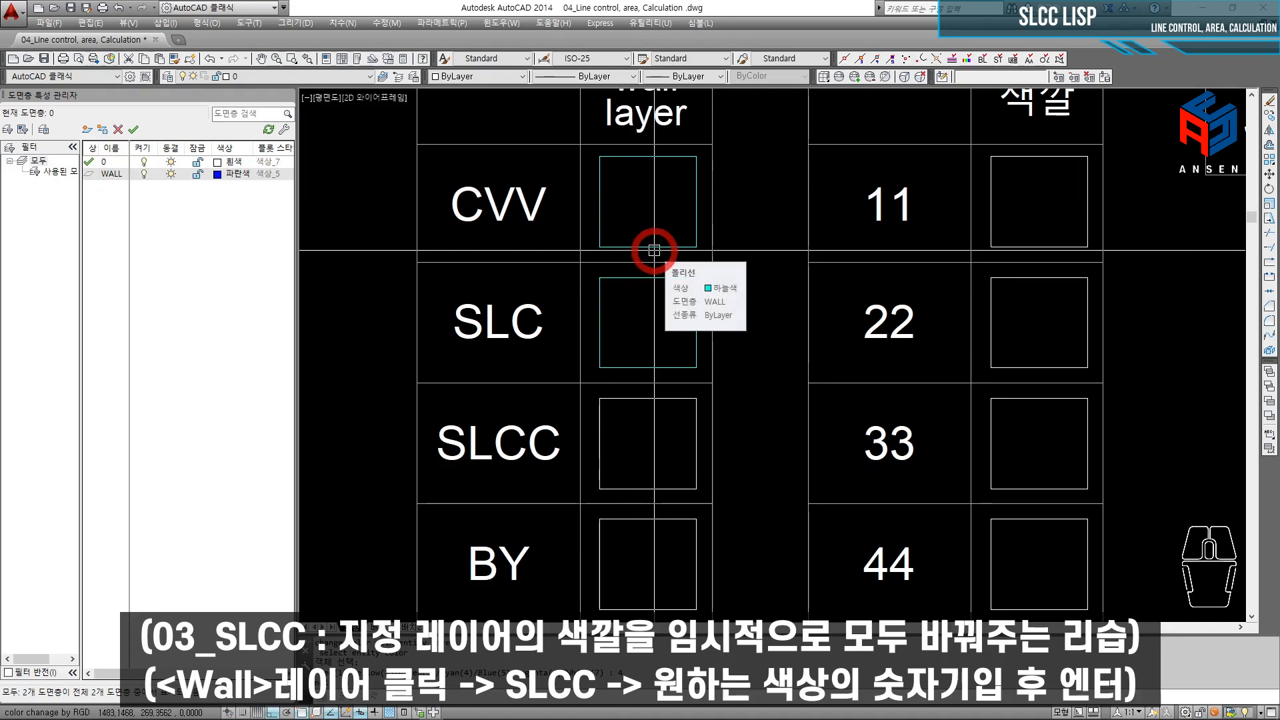
key(ctrl+z)
key(ctrl+z)
text(MN)
key(Escape)
text(MA)
key(space)
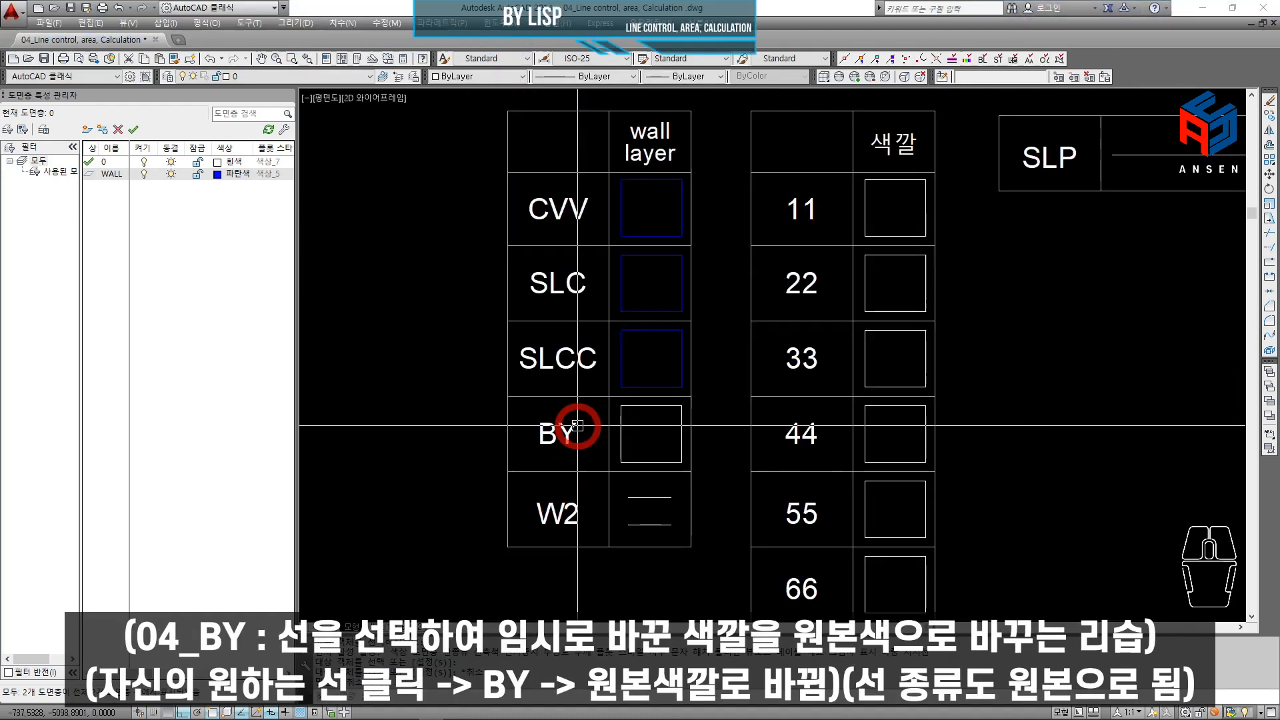
Step: Run SLCC on the square in the SLCC row to override the colour of all WALL layer objects with cyan (4)
scroll(577, 425, up, 2)
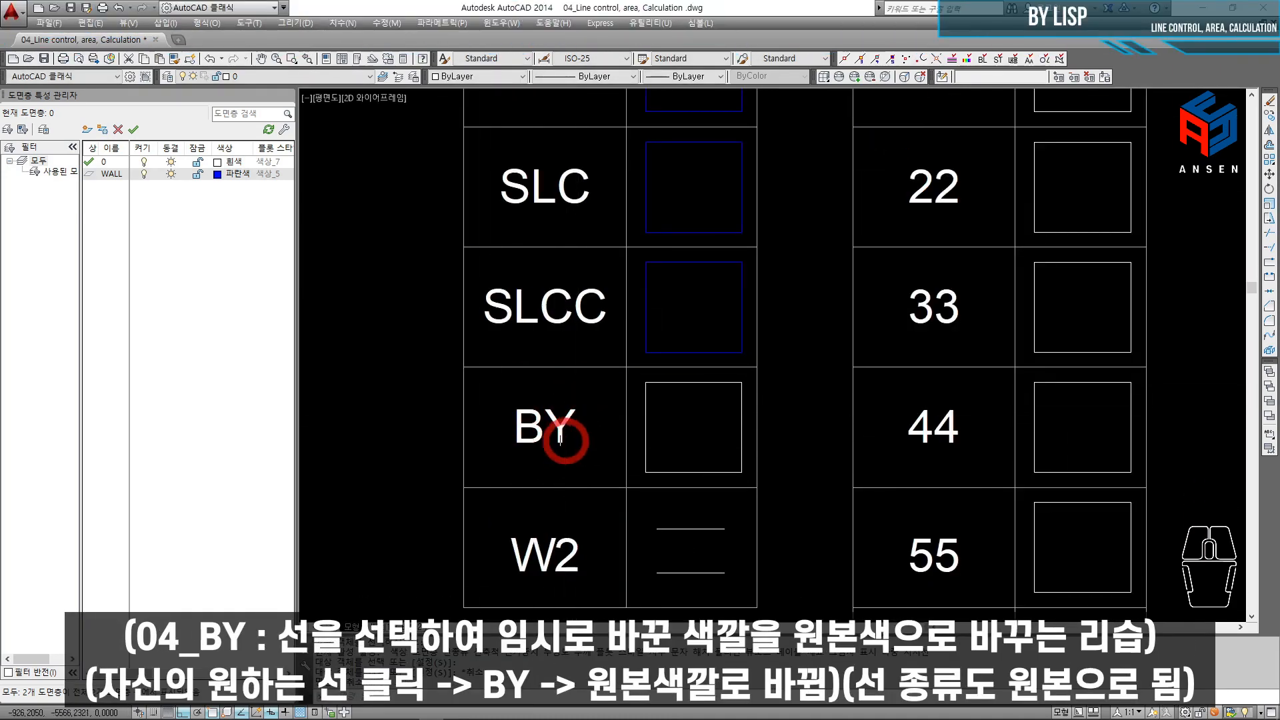
middle_drag(726, 365, 711, 402)
click(672, 304)
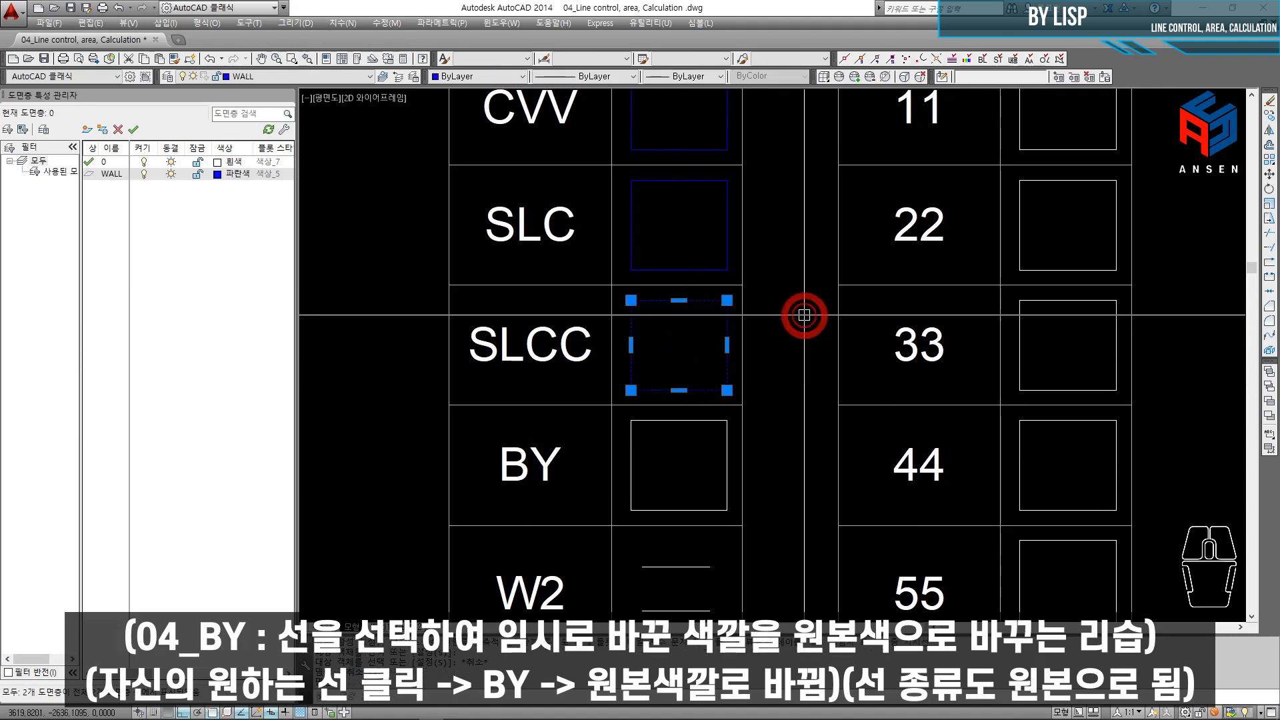
text(SL)
key(BackSpace)
key(BackSpace)
text(SLCC)
key(Return)
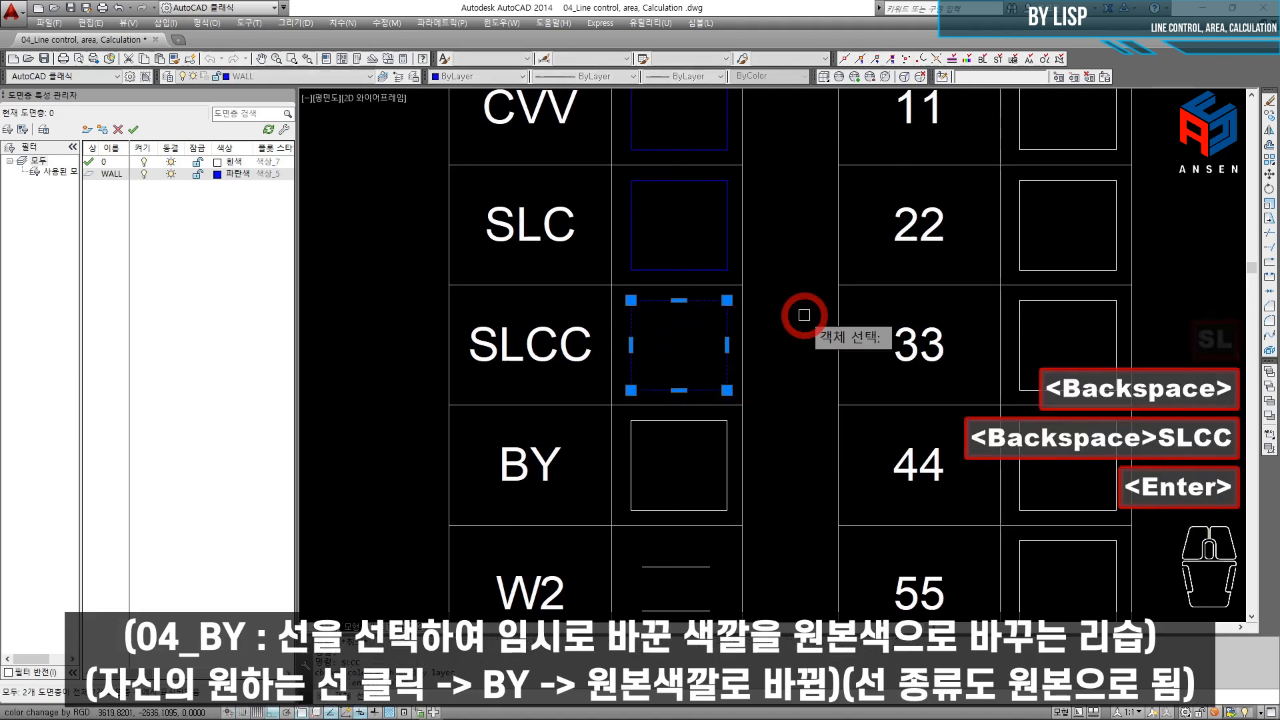
click(691, 300)
text(4)
key(Return)
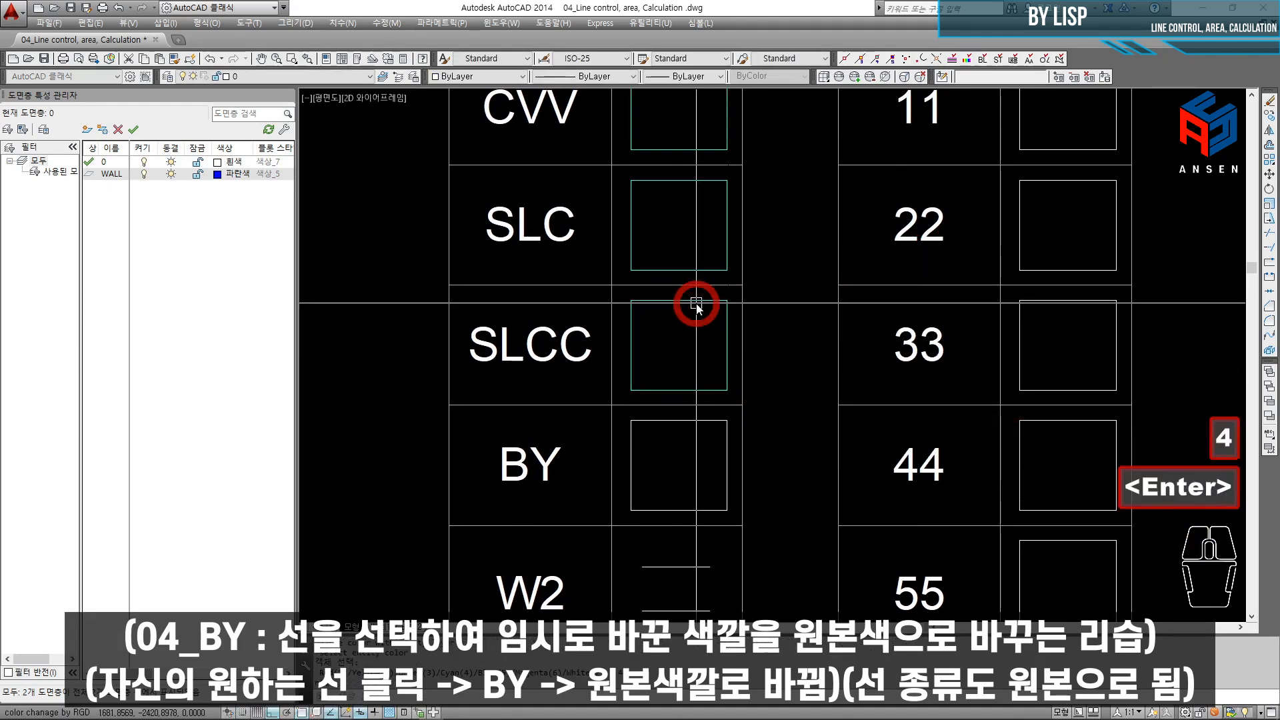
scroll(780, 287, down, 2)
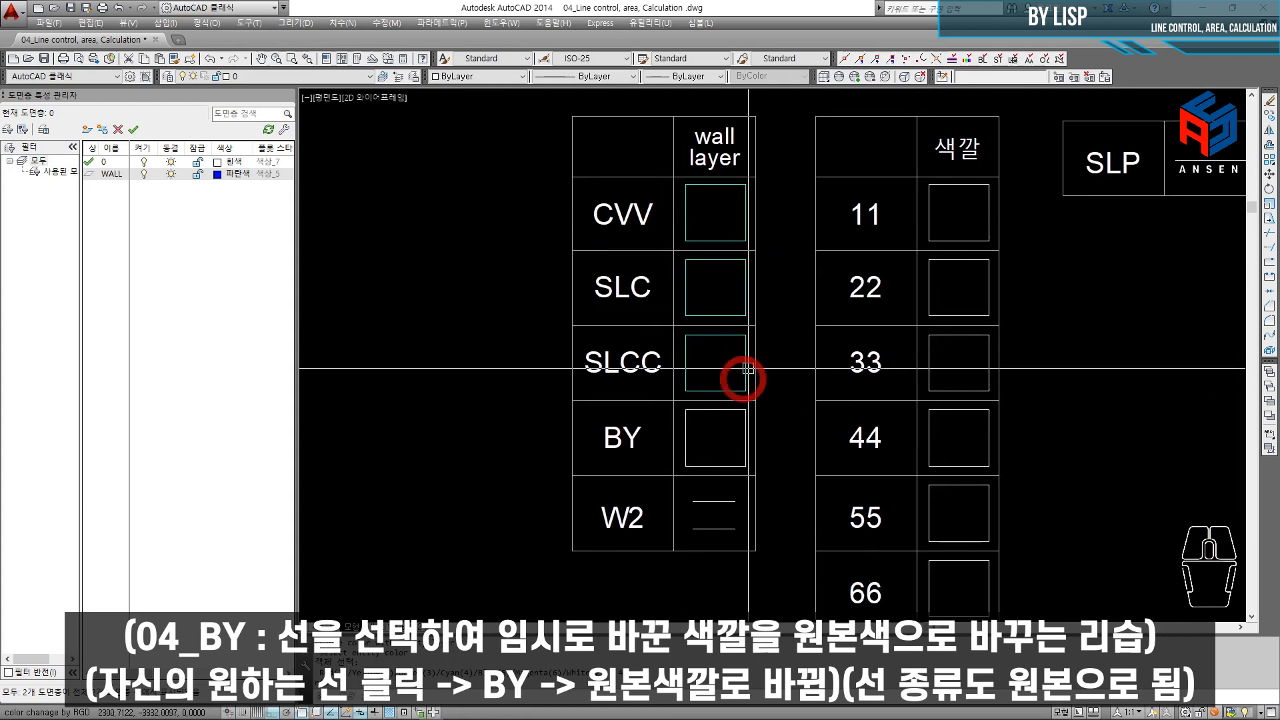
scroll(740, 383, up, 2)
click(701, 383)
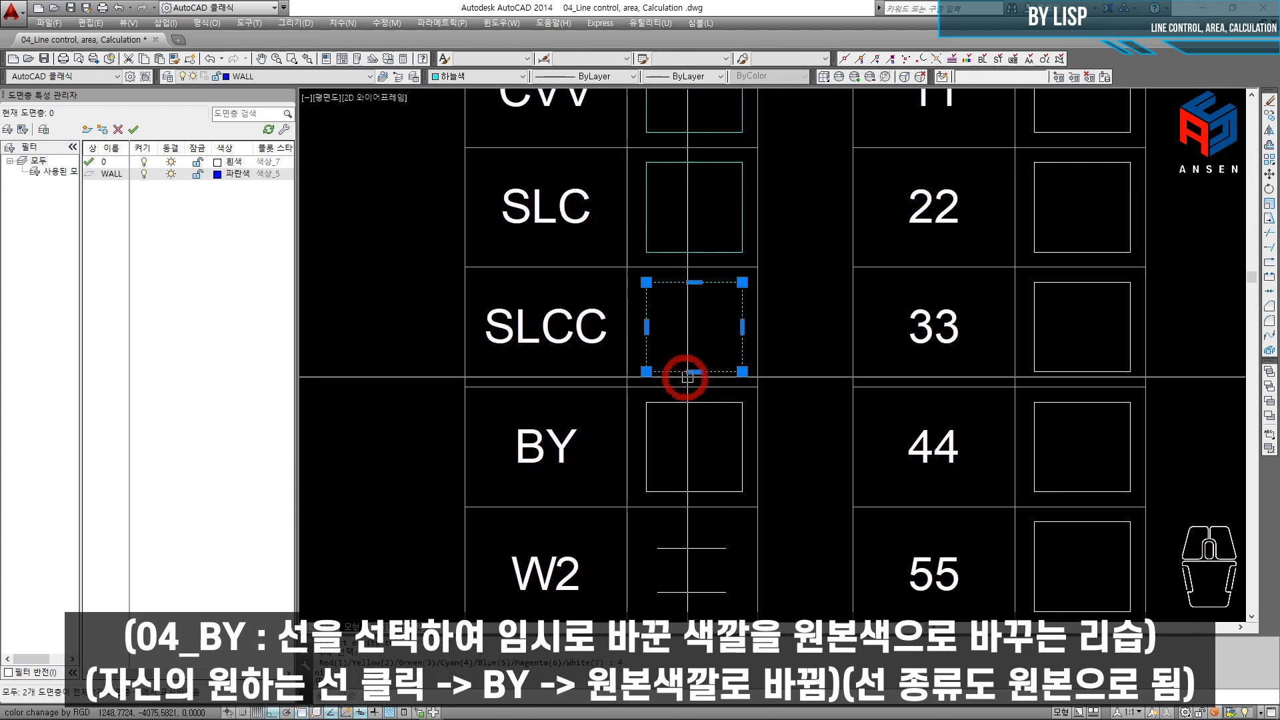
scroll(683, 387, down, 2)
scroll(687, 316, up, 2)
click(686, 298)
click(663, 179)
key(Escape)
key(Escape)
Step: Run BY on the CVV, SLC and SLCC squares to restore their layer colour, and match the WALL properties onto the BY row's square
click(676, 184)
click(687, 212)
click(698, 329)
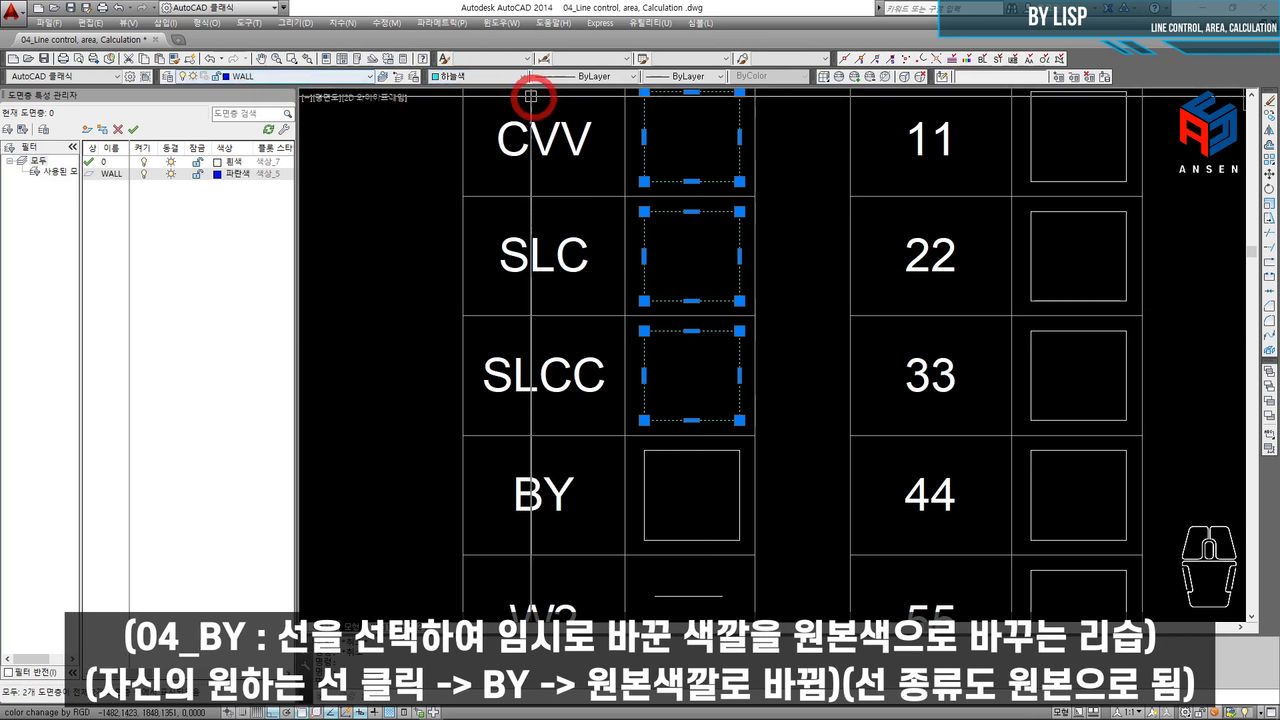
text(BY)
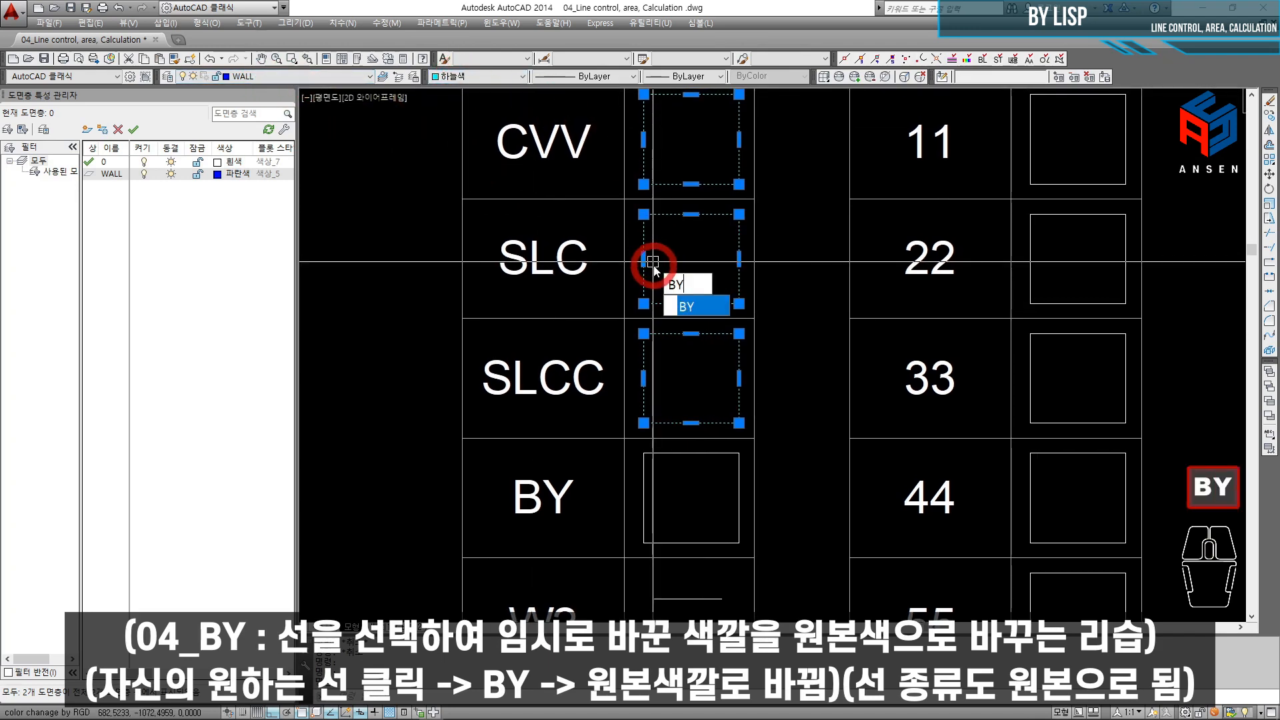
key(space)
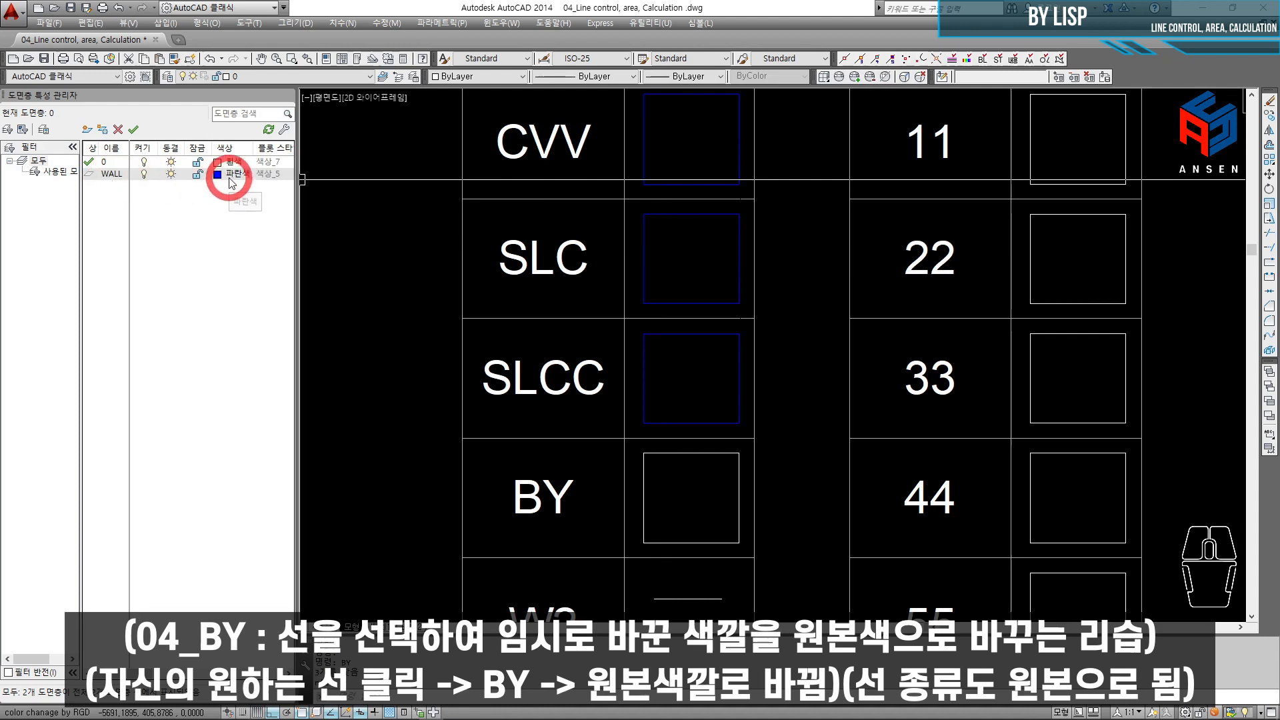
text(MA)
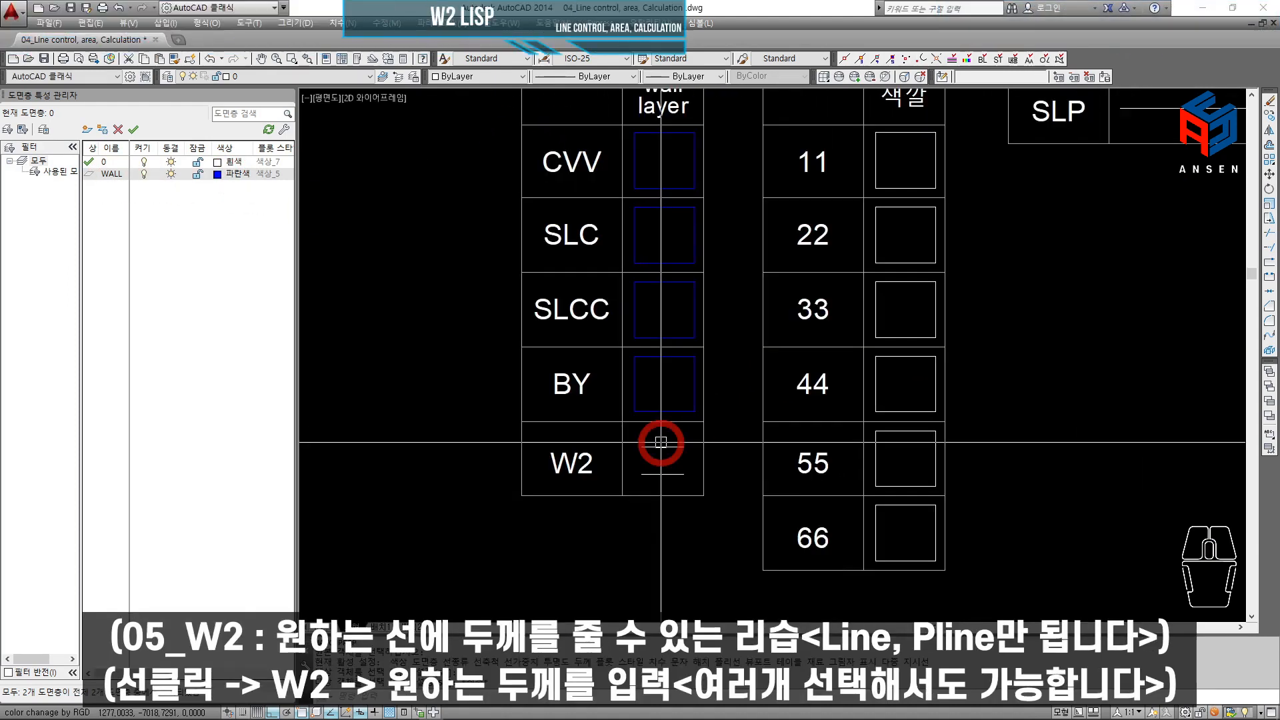
Step: Run W2 on the upper line in the W2 row and give it a width of 100
scroll(594, 461, up, 4)
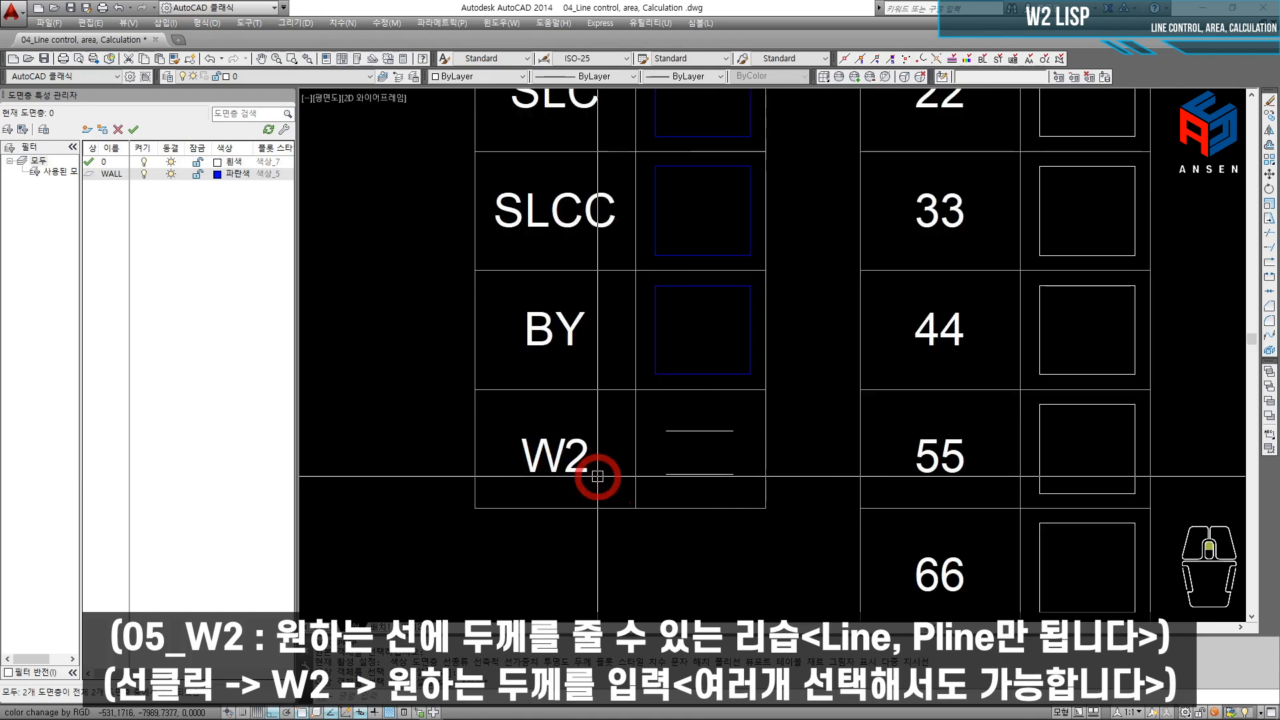
middle_drag(620, 433, 548, 438)
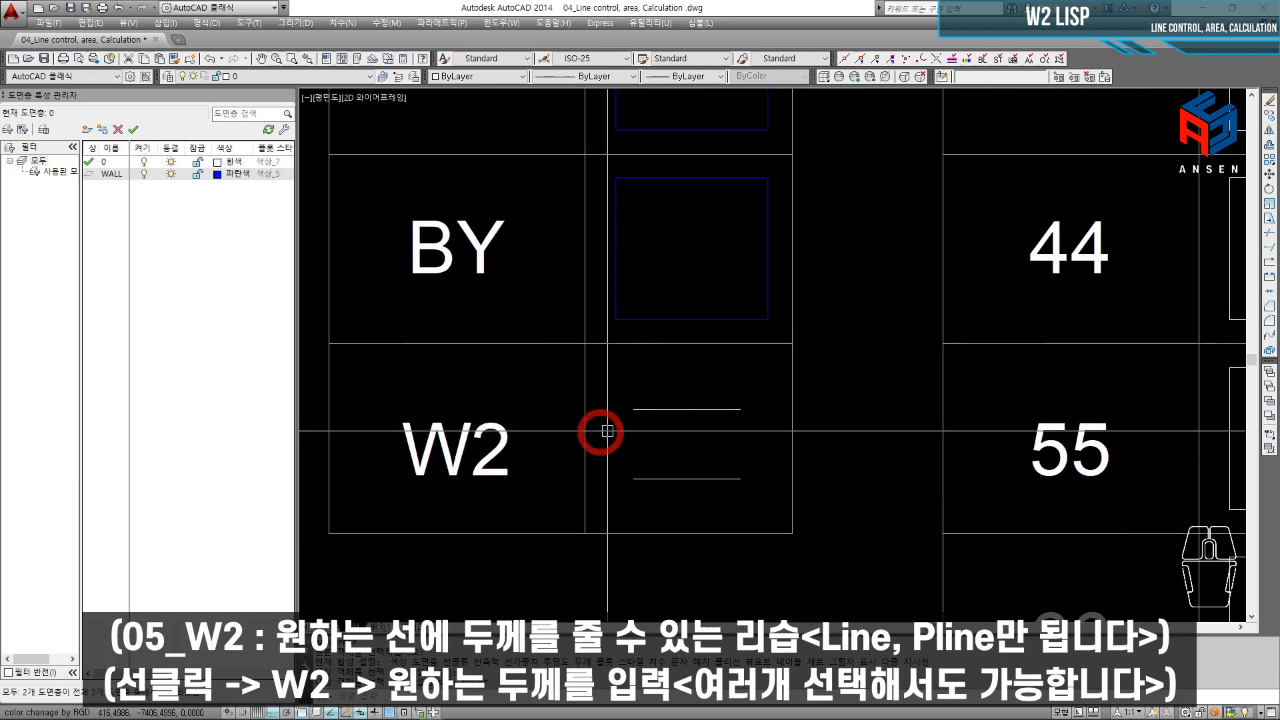
click(672, 409)
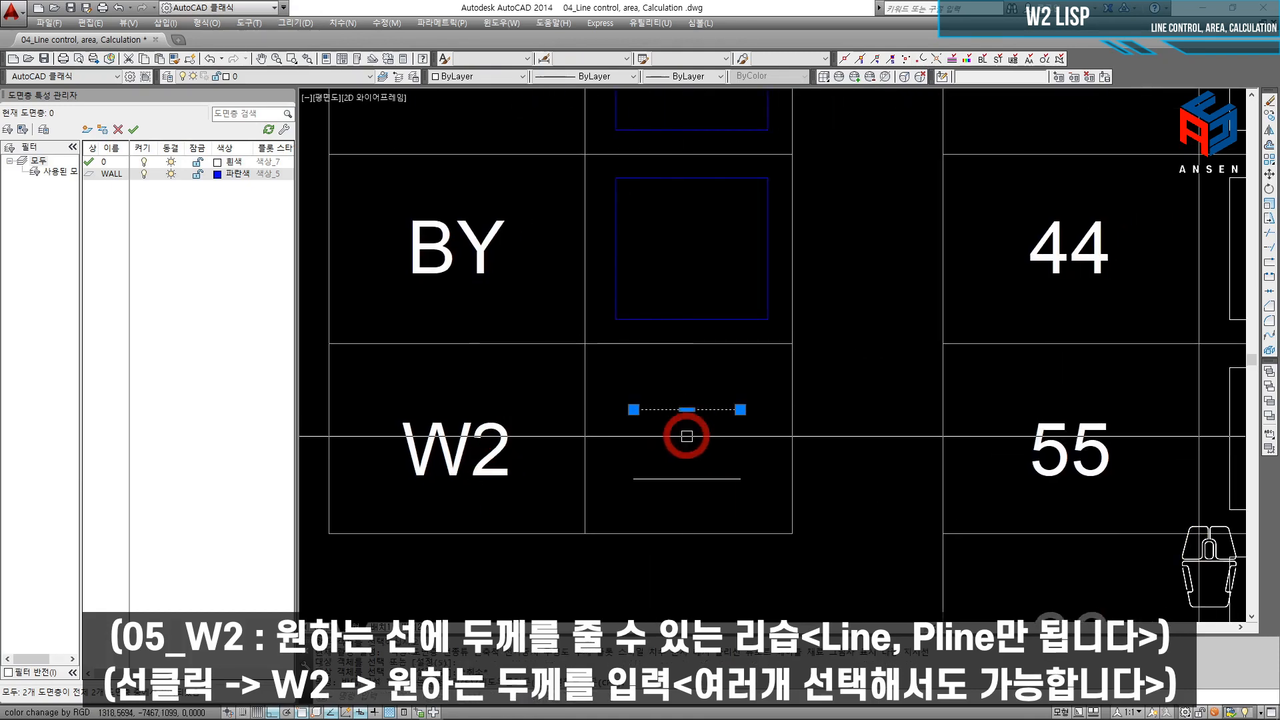
key(Escape)
middle_drag(729, 441, 698, 420)
click(698, 375)
click(679, 409)
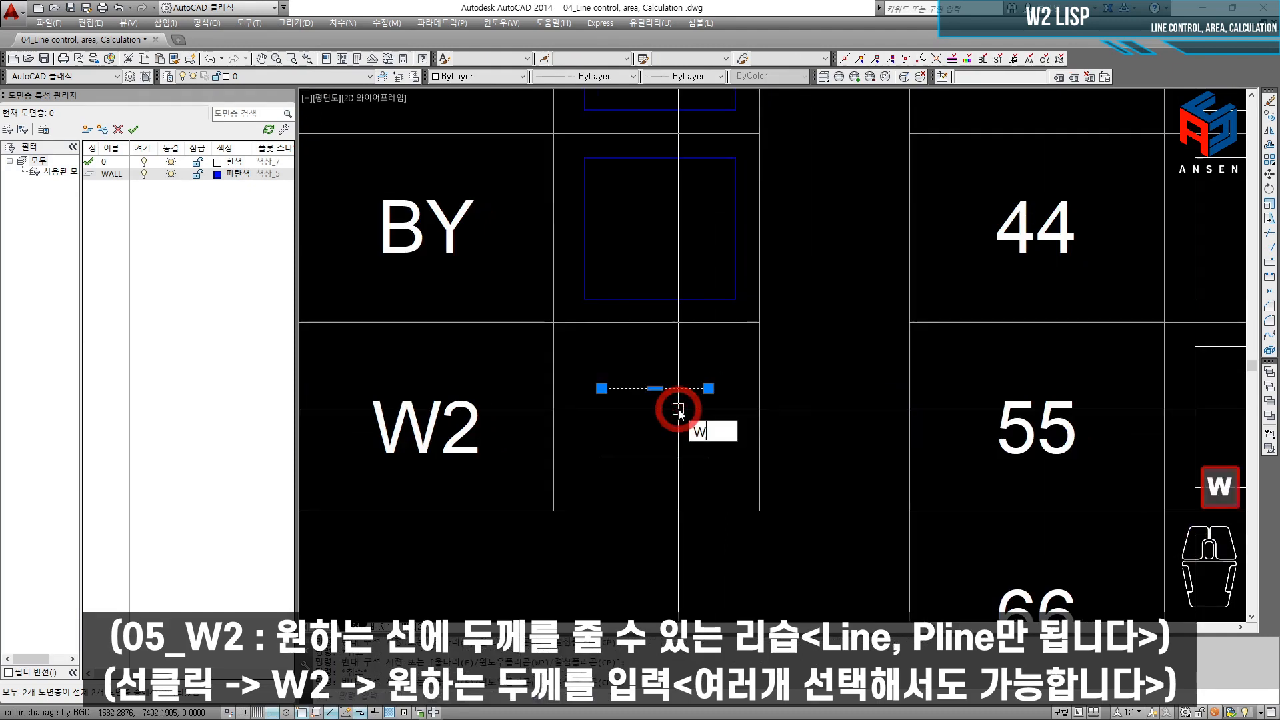
key(space)
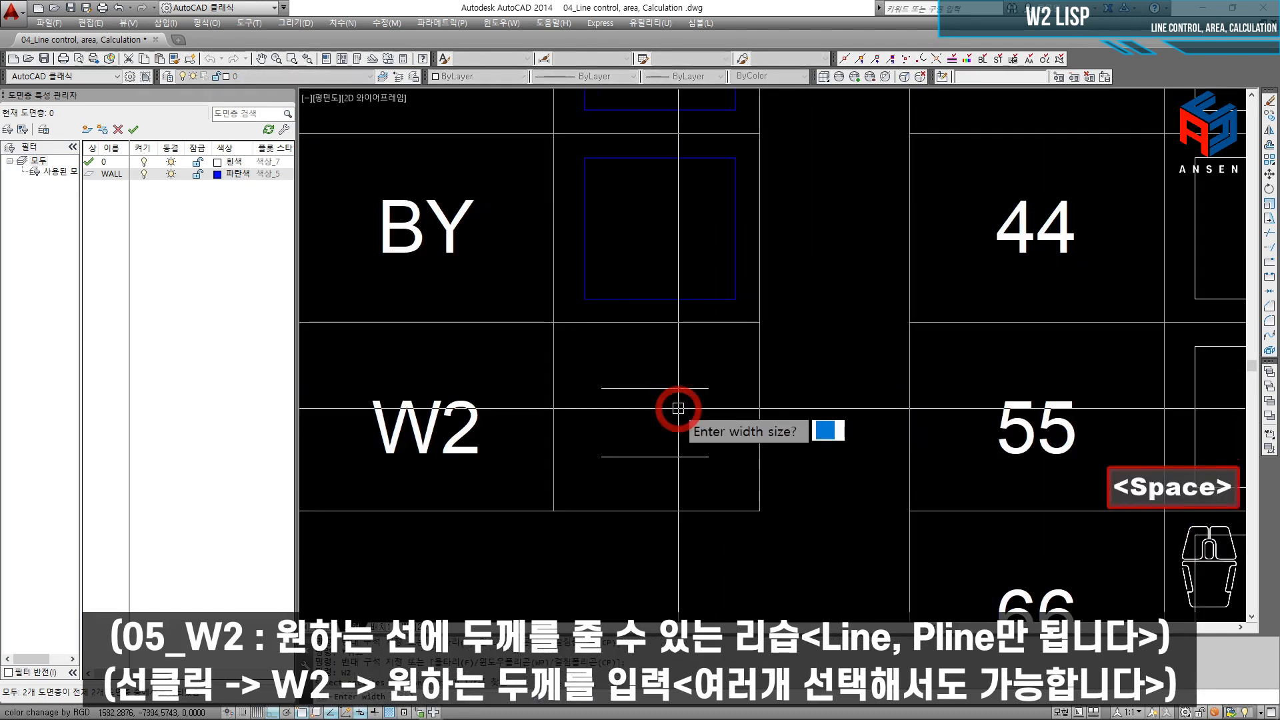
text(100)
key(Return)
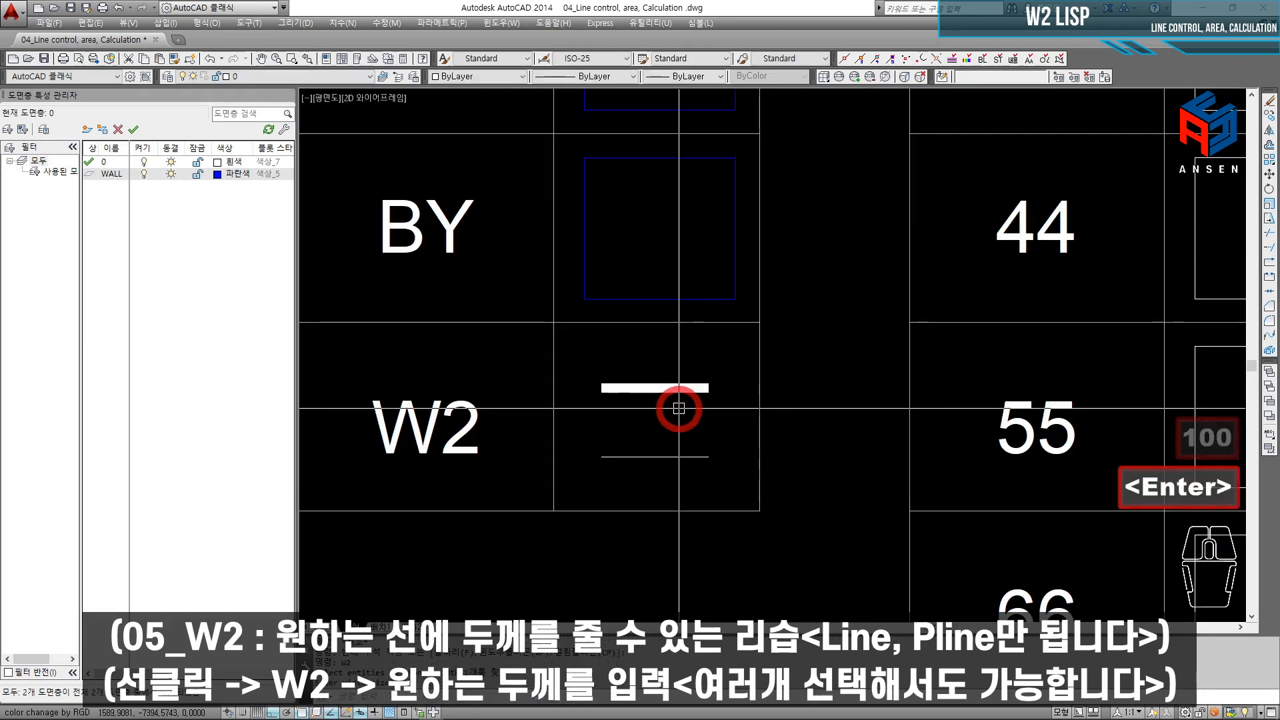
Step: Run W2 on the lower line in the W2 row with a width of 100
scroll(709, 390, up, 5)
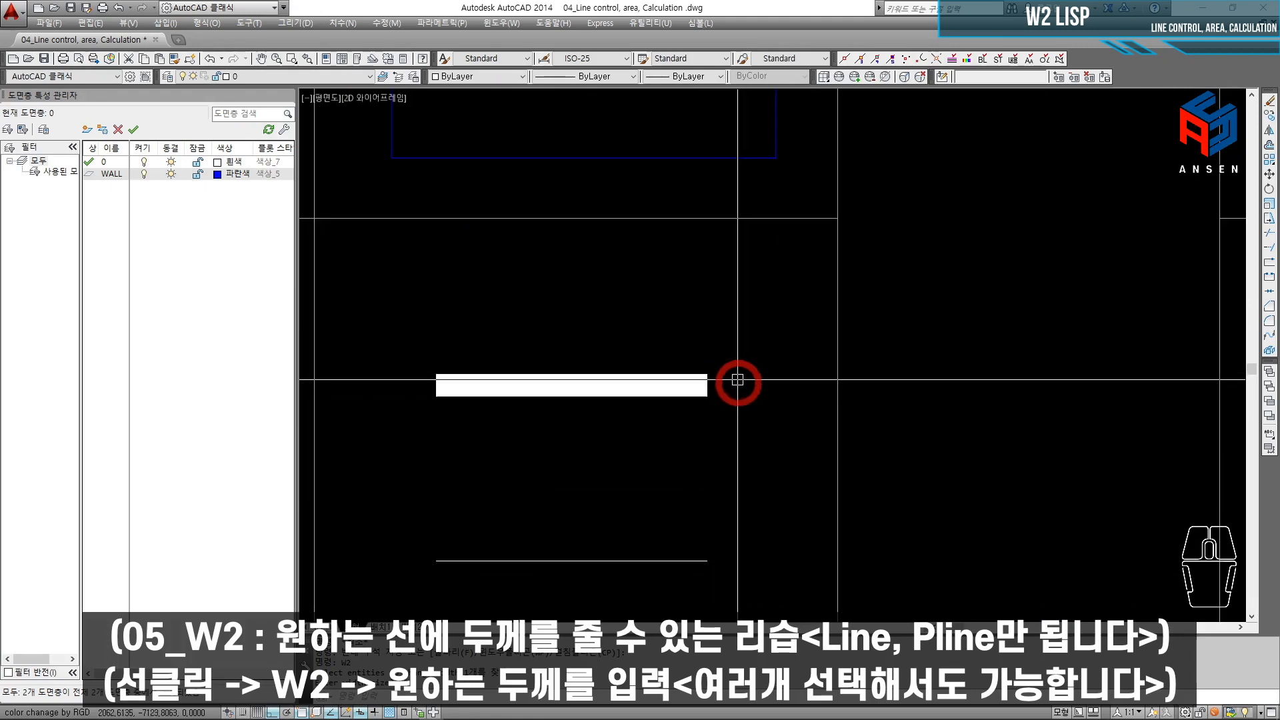
scroll(746, 400, down, 5)
click(694, 442)
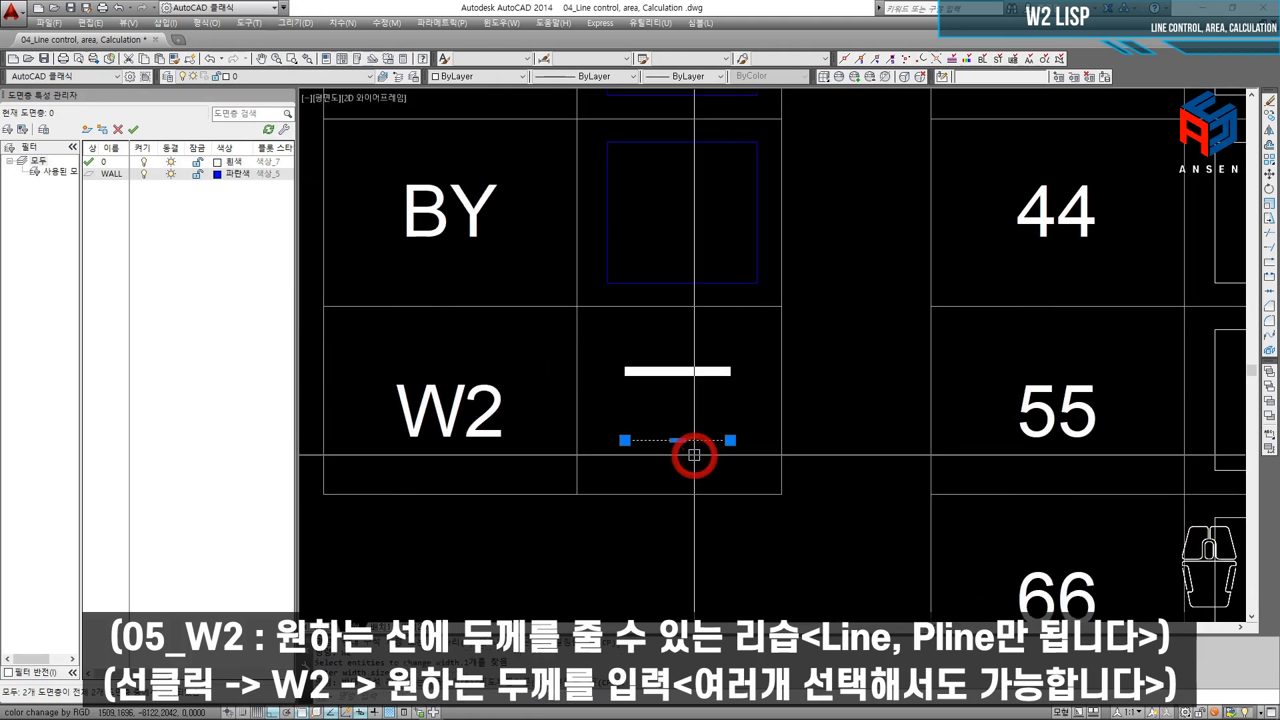
scroll(694, 455, up, 3)
text(w2)
key(space)
text(1)
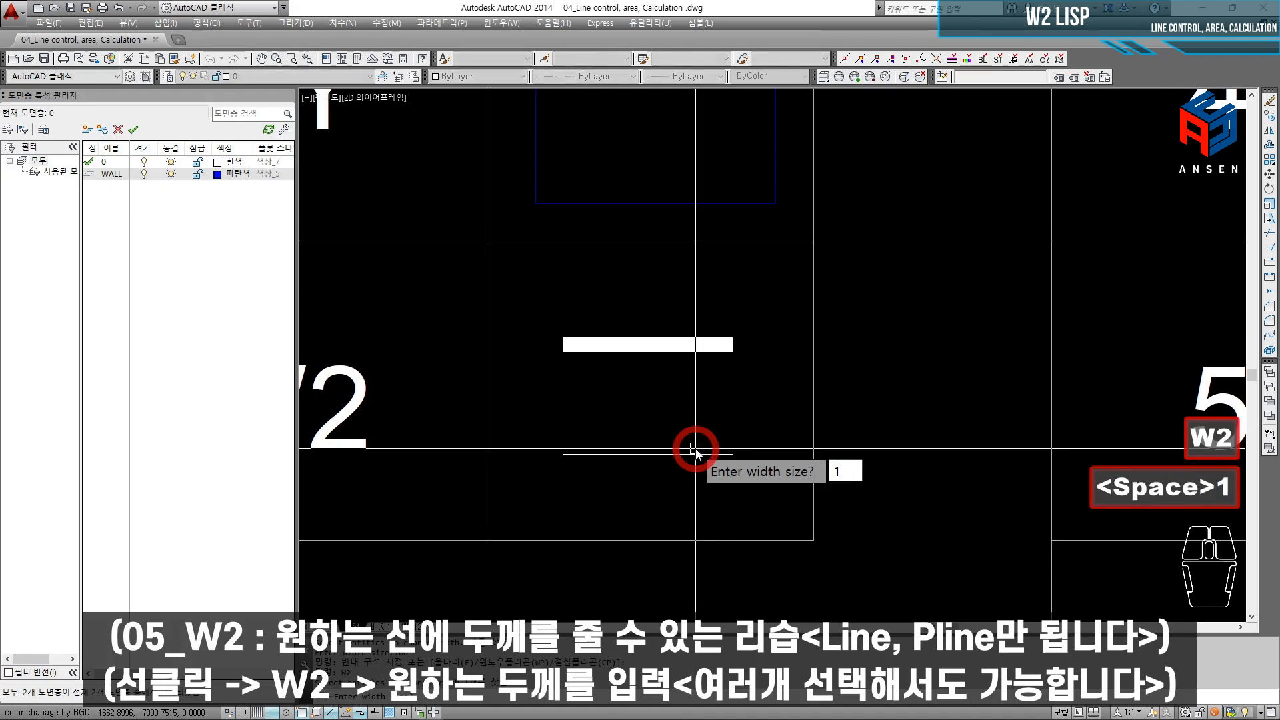
text(00)
key(Return)
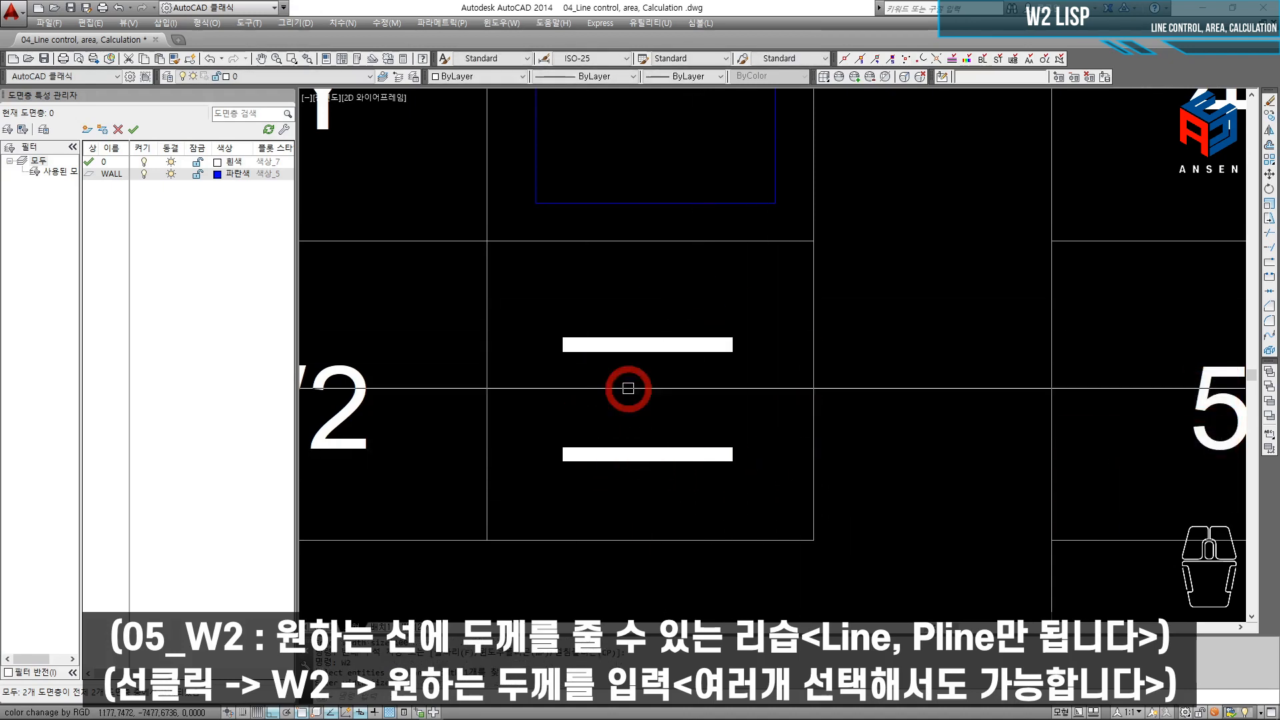
Step: Undo the width changes on both lines in the W2 row
key(ctrl+z)
key(ctrl+z)
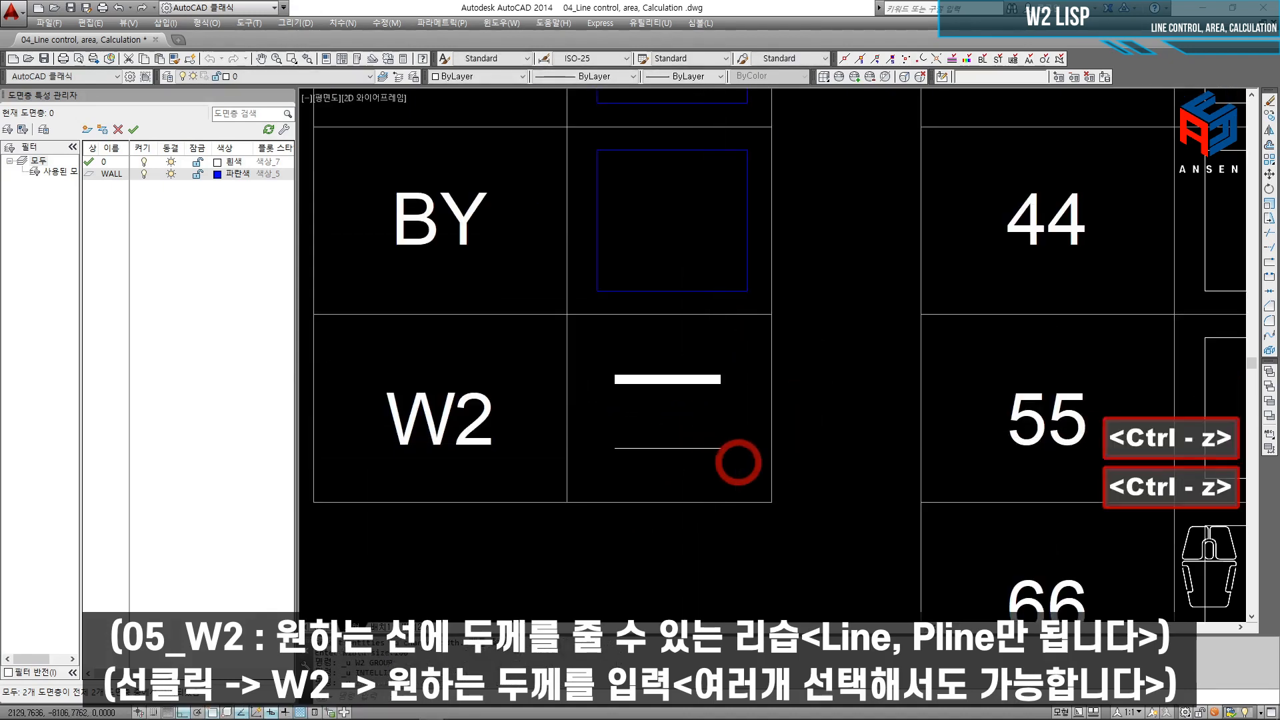
key(ctrl+z)
key(ctrl+z)
key(ctrl+z)
Step: Run W2 on both lines in the W2 row together and set their width to 100
click(731, 370)
click(657, 469)
text(w2)
key(space)
key(BackSpace)
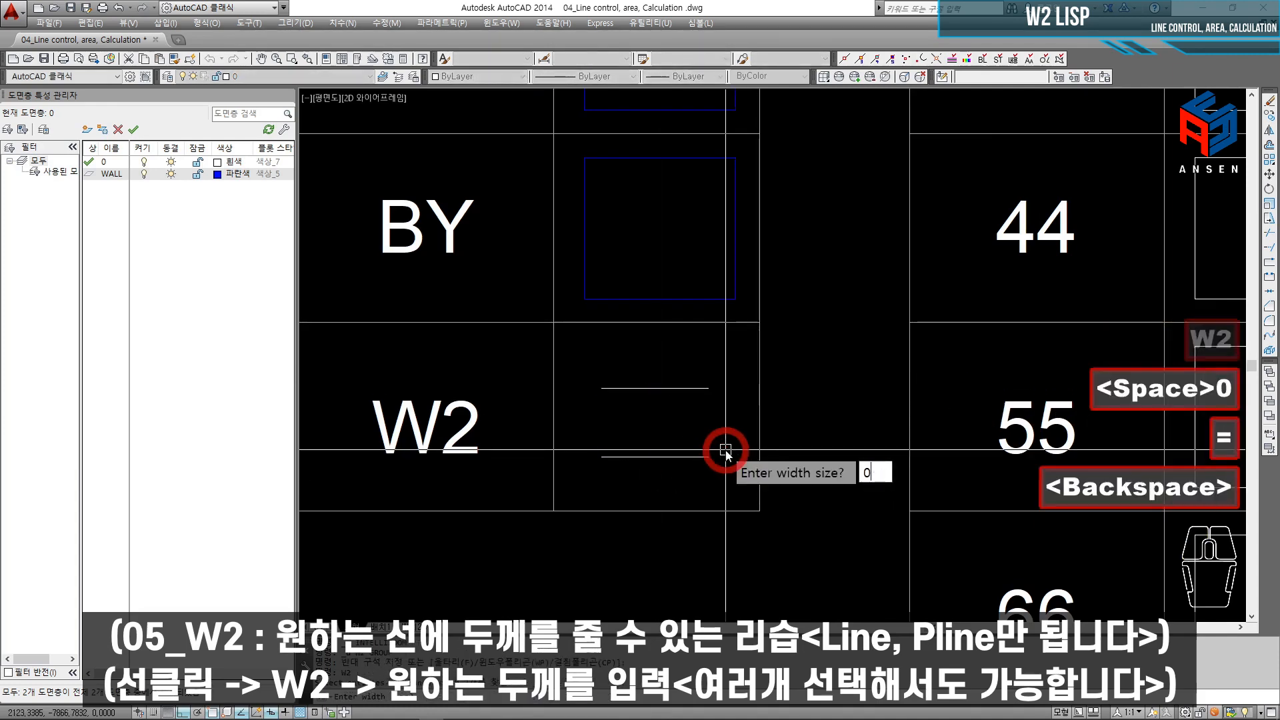
text(100)
key(Return)
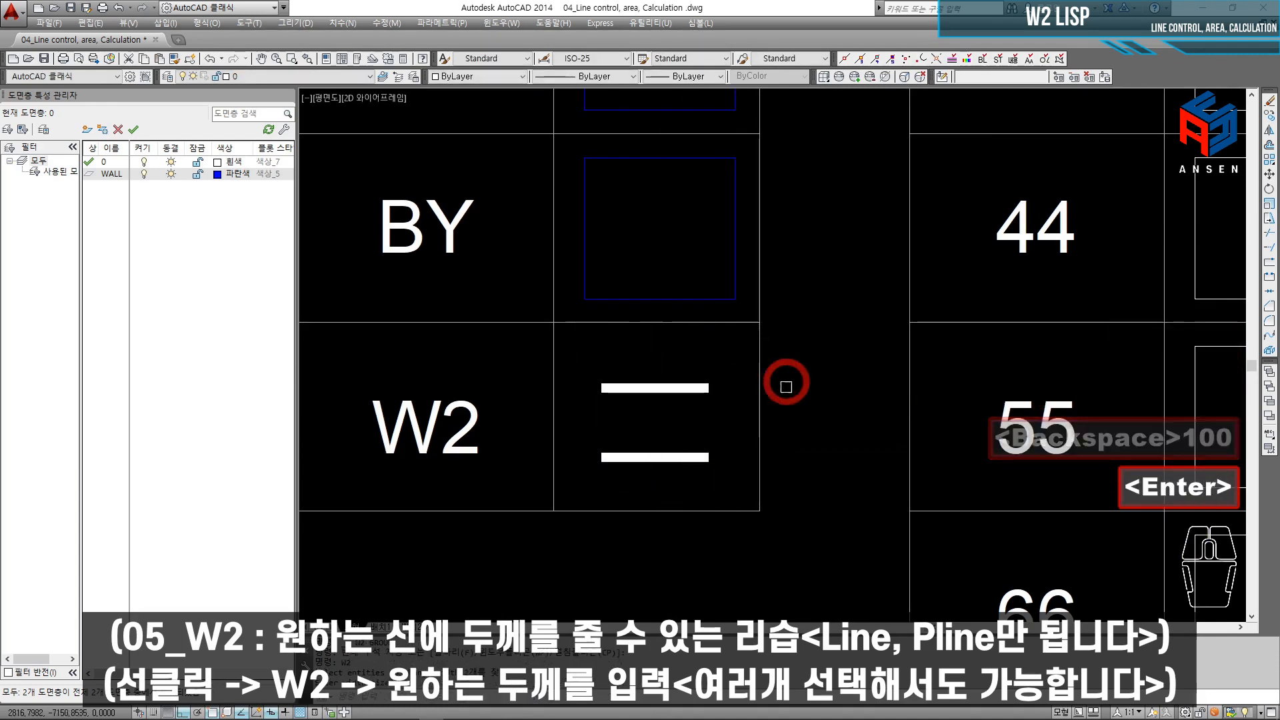
Step: Run the 11 command on the square in row 11 of the colour table to recolour it red
scroll(723, 418, down, 2)
scroll(723, 418, down, 3)
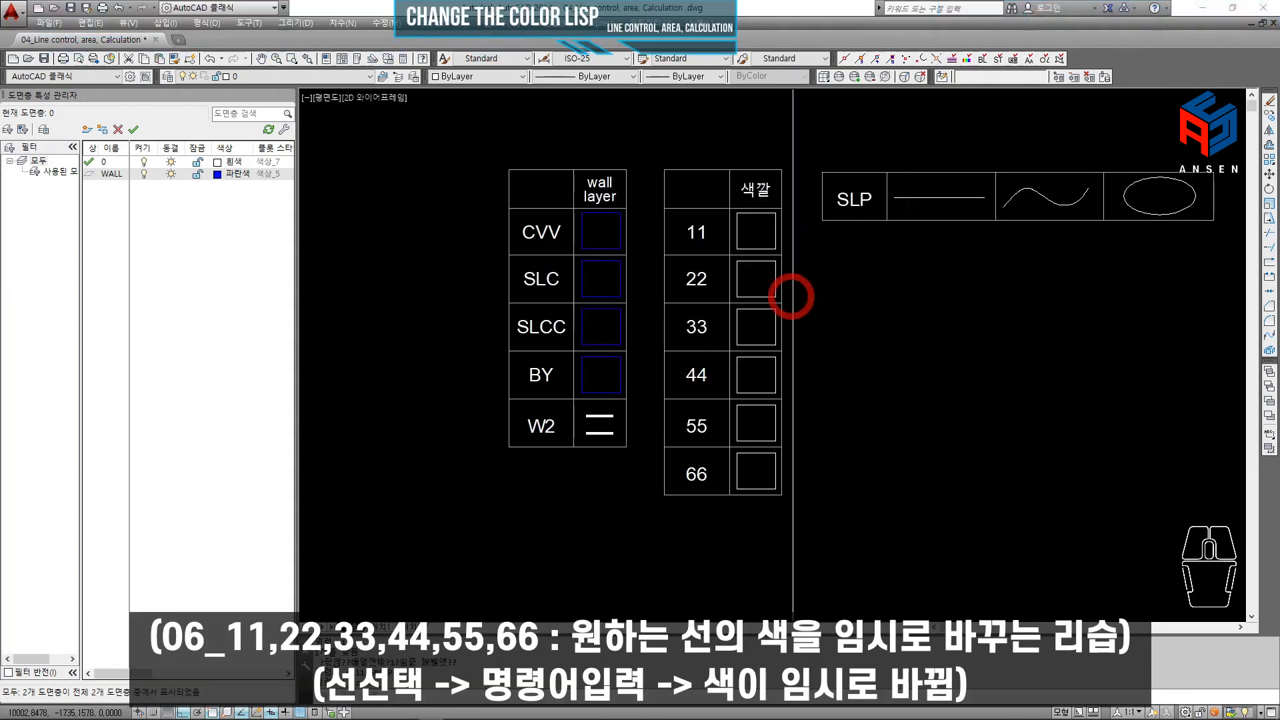
scroll(794, 273, up, 4)
scroll(724, 323, up, 2)
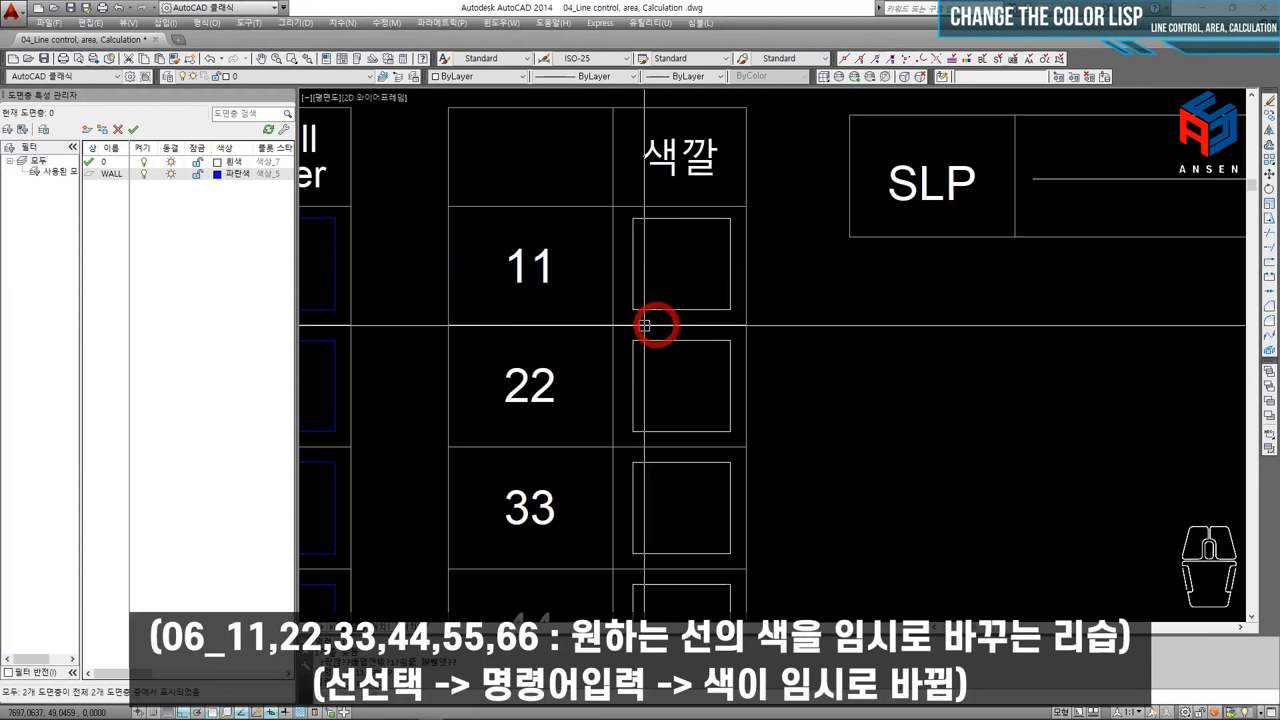
middle_drag(696, 237, 699, 251)
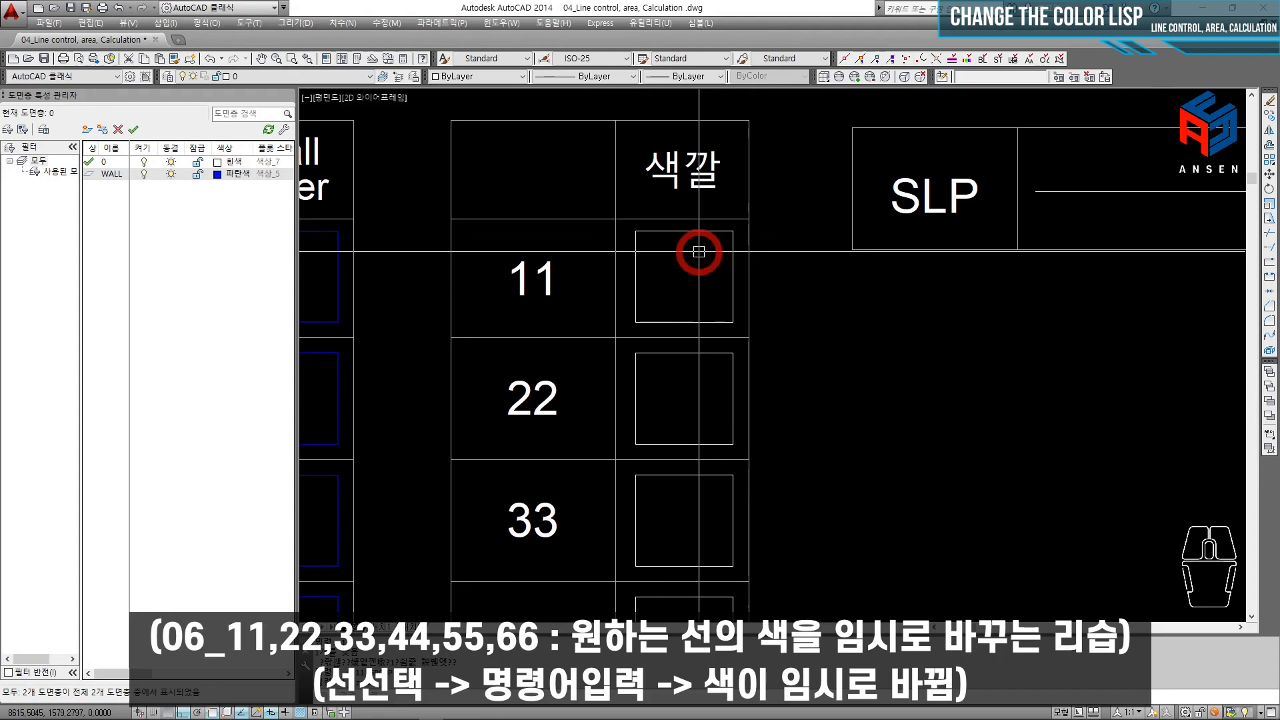
scroll(699, 251, down, 3)
scroll(677, 209, up, 1)
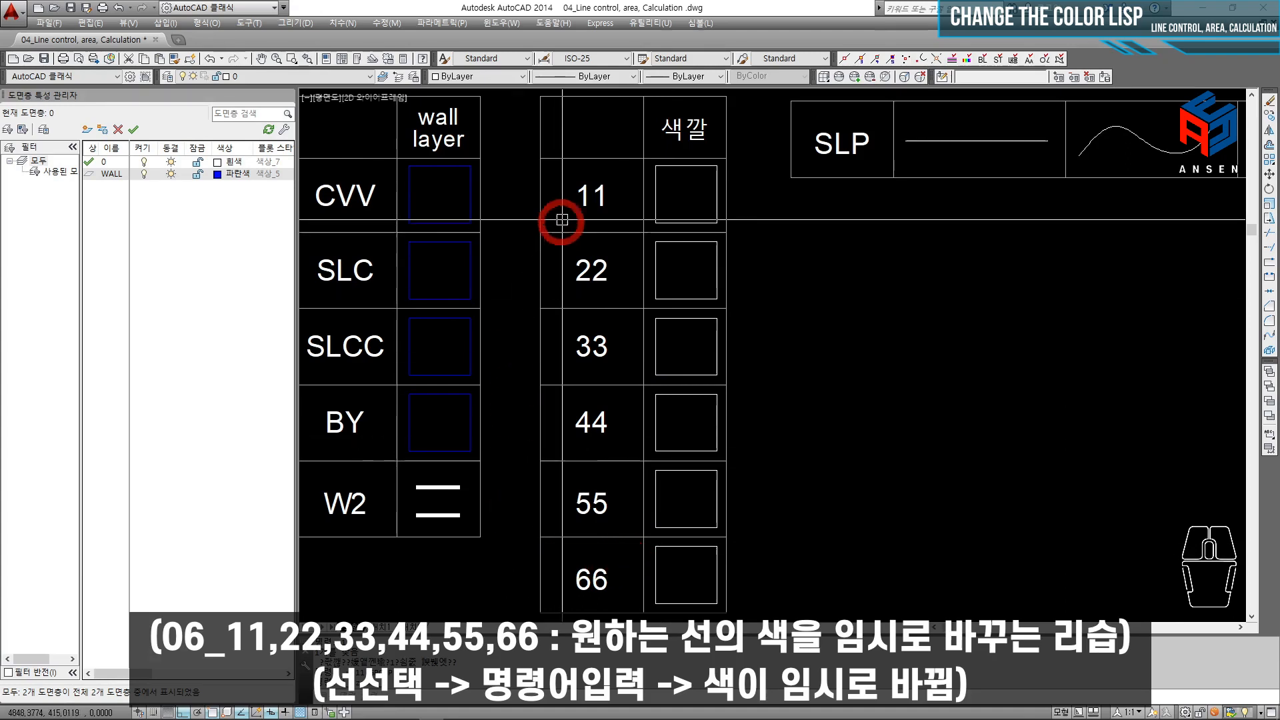
scroll(660, 165, up, 4)
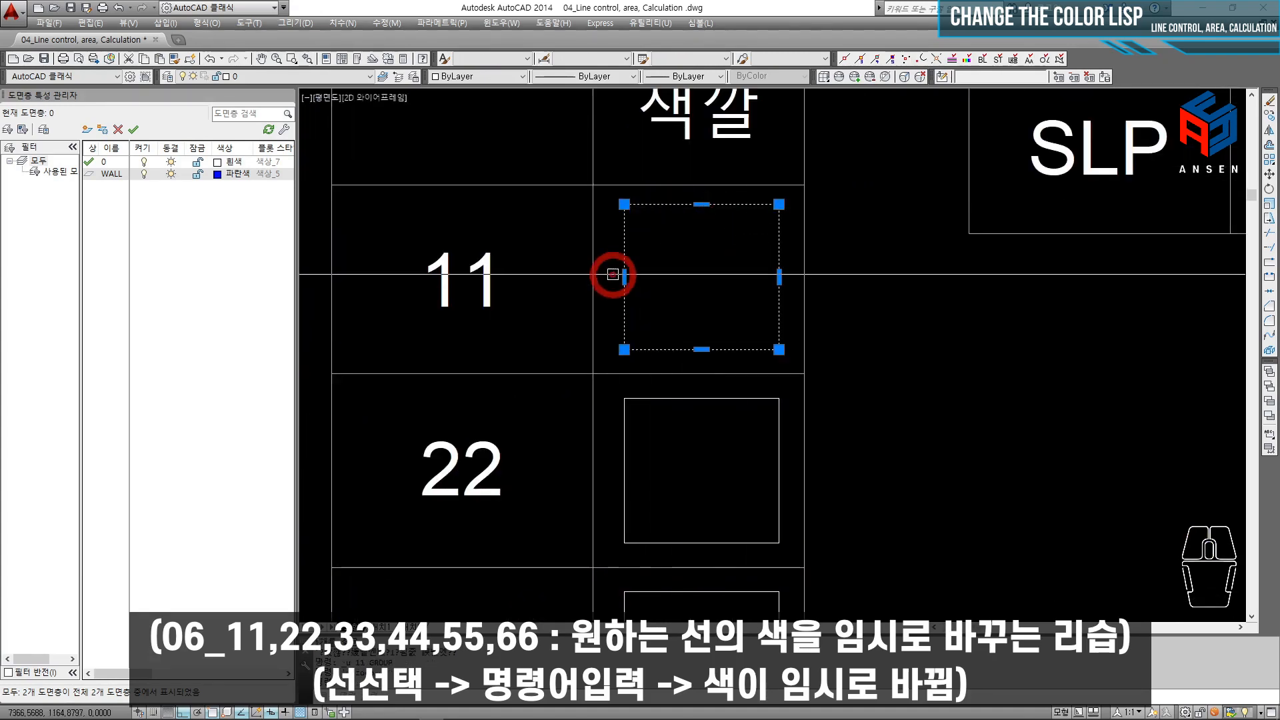
mouse_move(766, 260)
middle_down()
mouse_move(734, 305)
mouse_move(750, 287)
middle_up()
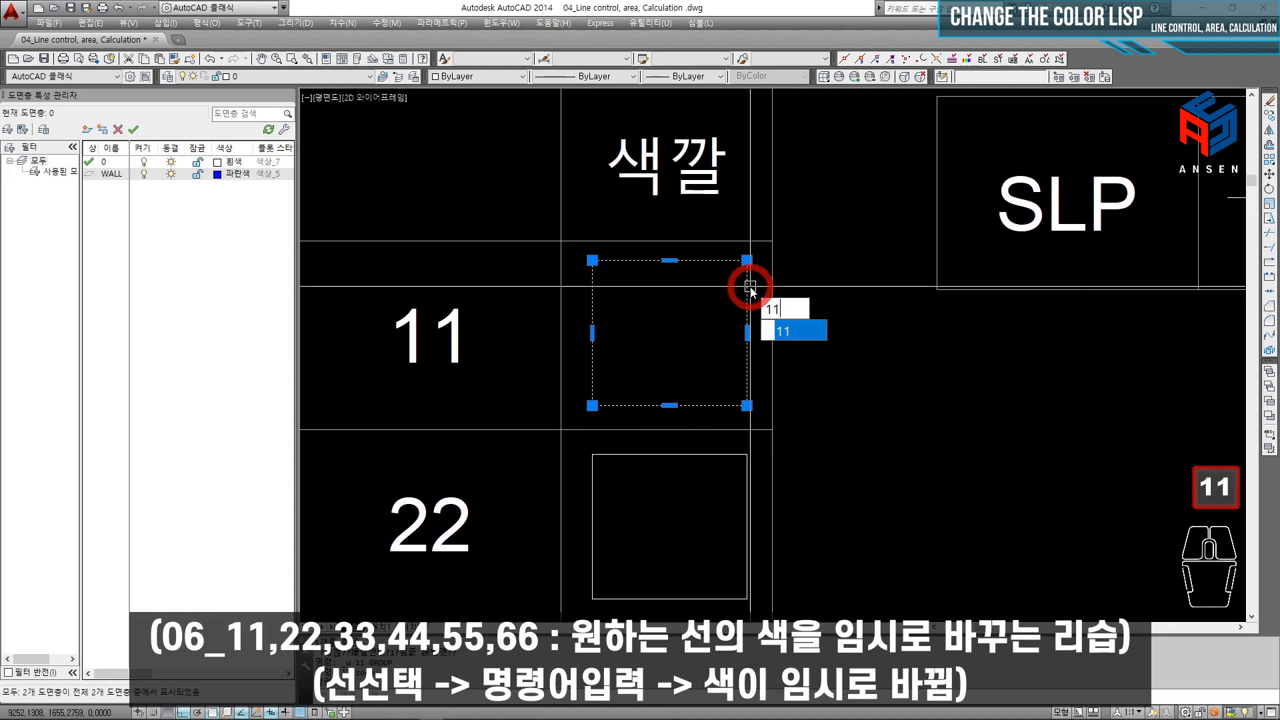
key(space)
Step: Run the 22 command on the square in row 22 to recolour it yellow
scroll(656, 385, down, 4)
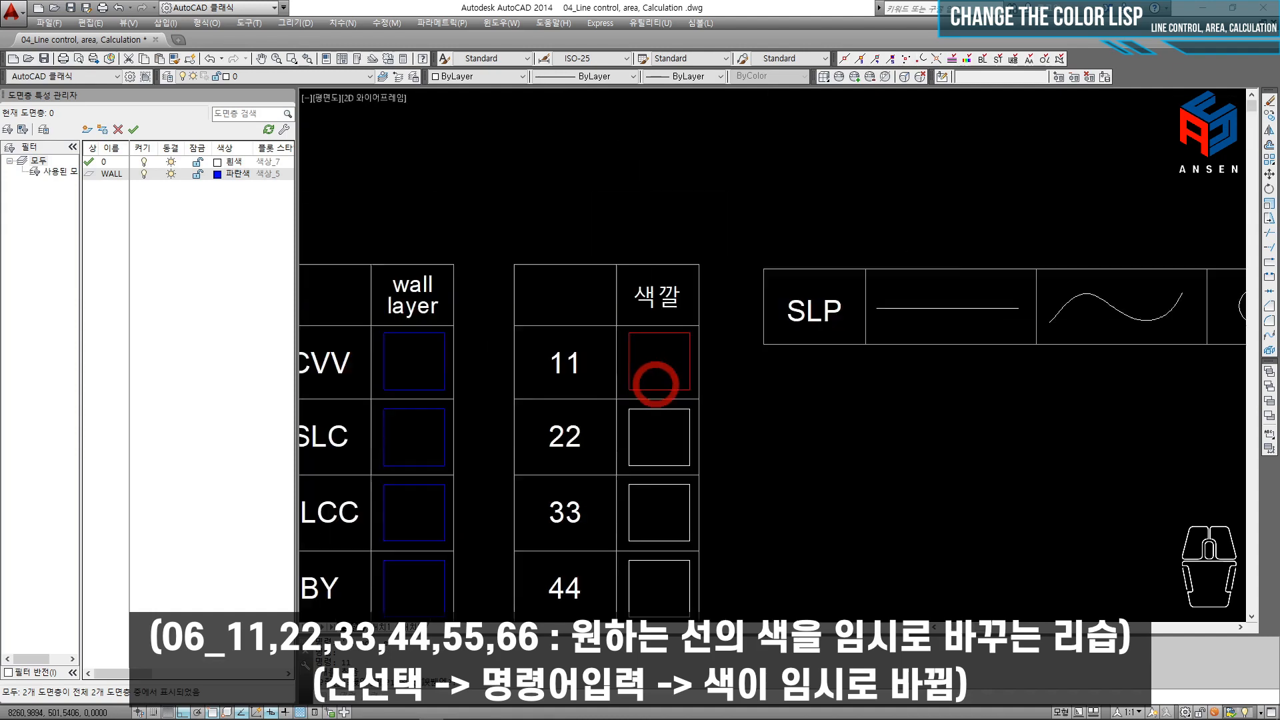
scroll(655, 384, up, 2)
click(663, 318)
text(22)
key(space)
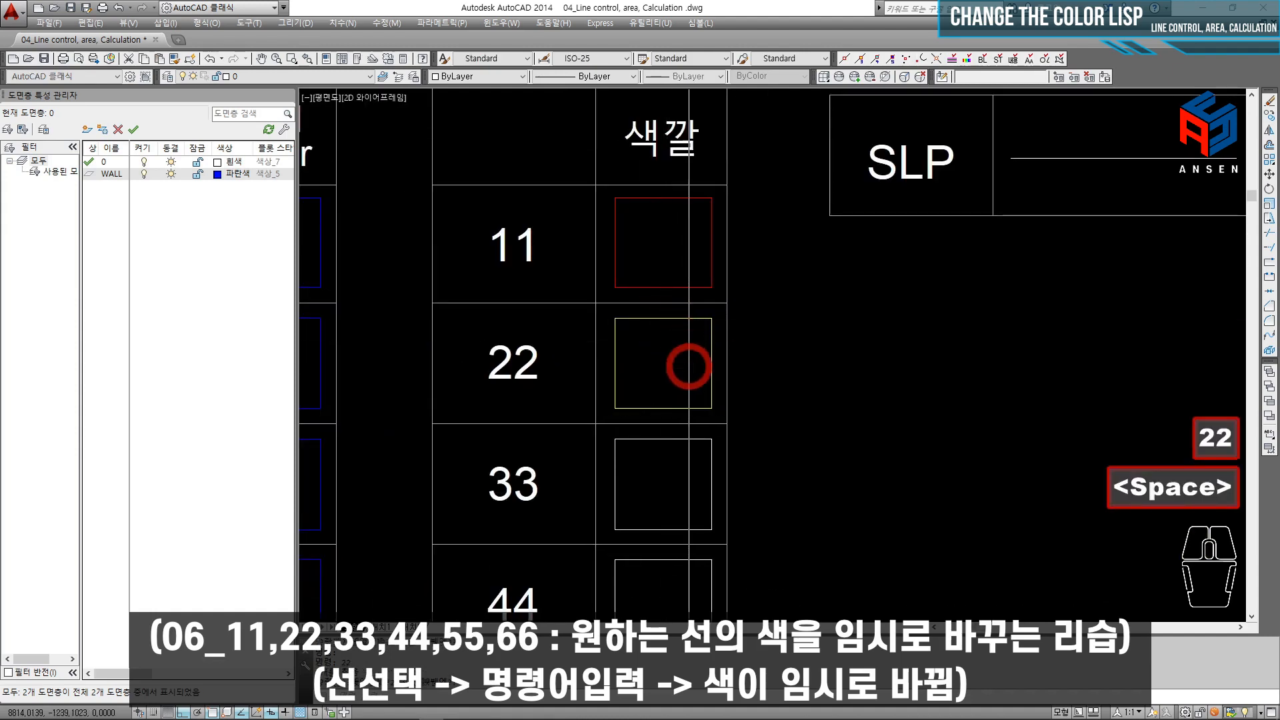
Step: Run the 33 command on the square in row 33 to recolour it green
middle_drag(671, 408, 666, 334)
click(652, 365)
text(33)
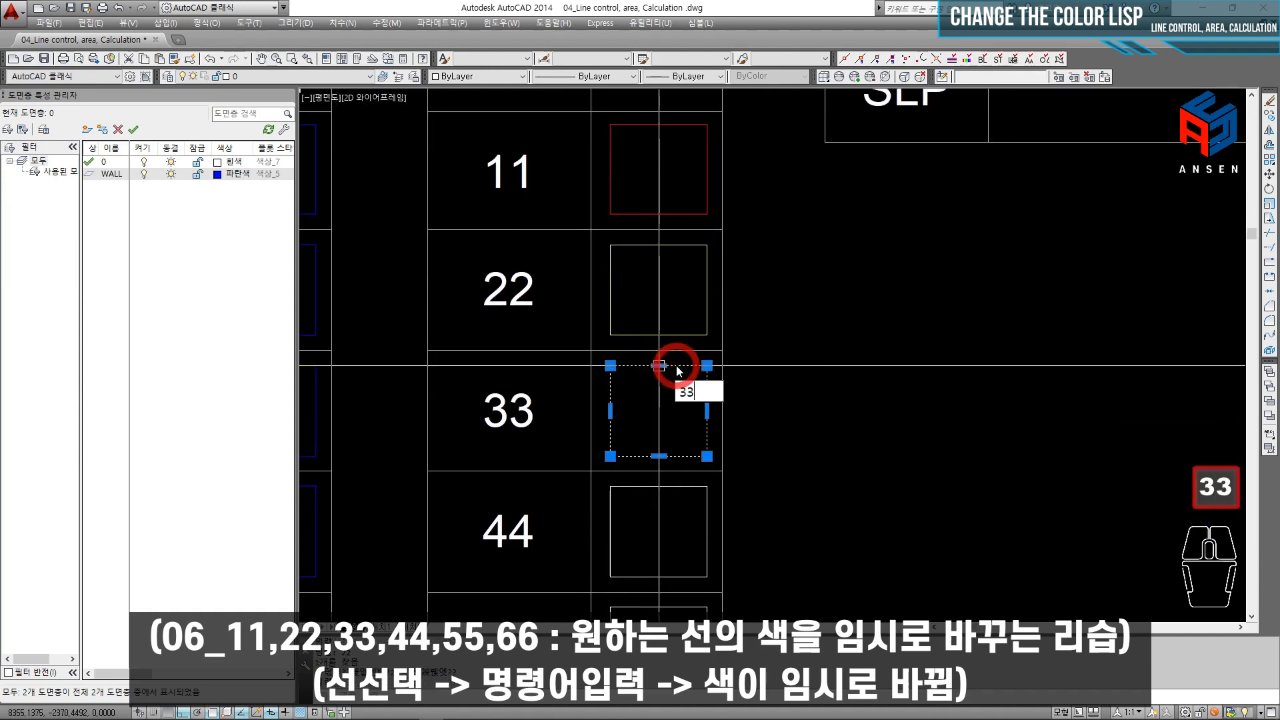
key(space)
middle_drag(715, 352, 732, 338)
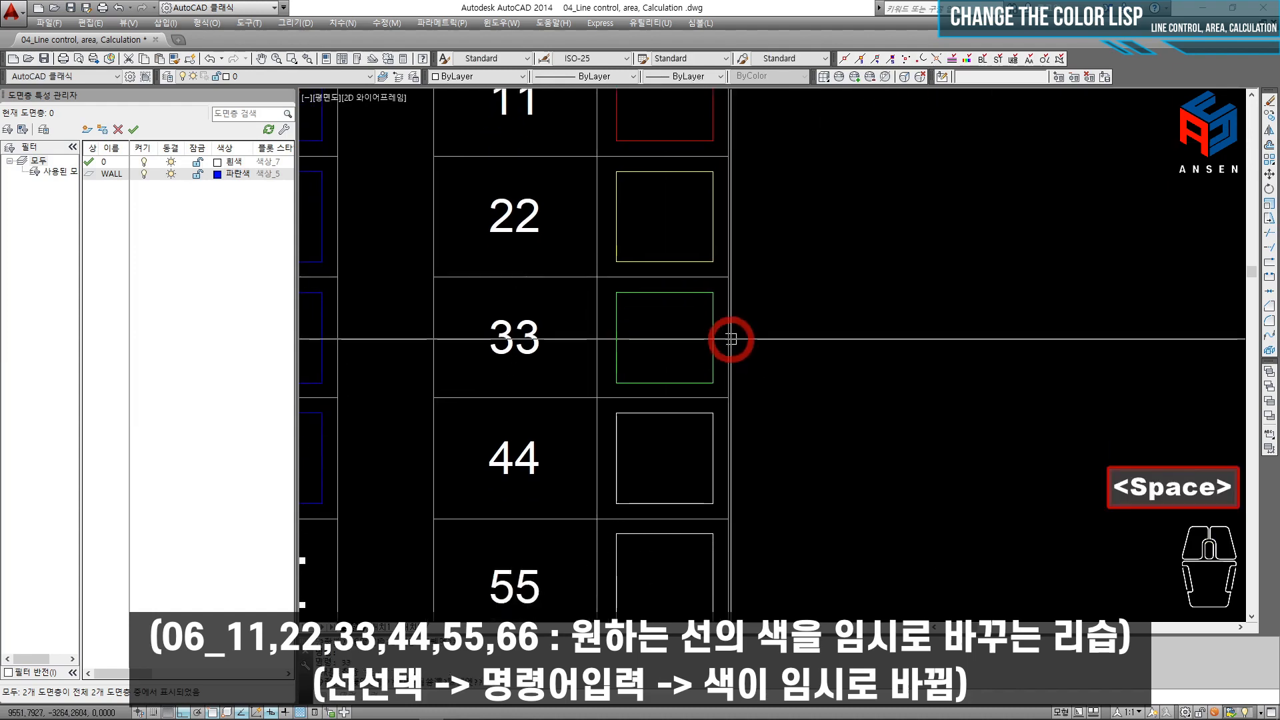
Step: Run the 44 command on the square in row 44 of the colour table to recolour it cyan
middle_drag(747, 403, 666, 381)
click(656, 363)
text(44)
key(space)
Step: Run the 55 command on the square in row 55 to recolour it blue
click(666, 390)
text(55)
key(space)
Step: Run the 66 command on the square in row 66 to recolour it magenta
middle_drag(694, 445, 690, 414)
click(684, 485)
text(66)
key(space)
scroll(689, 406, down, 2)
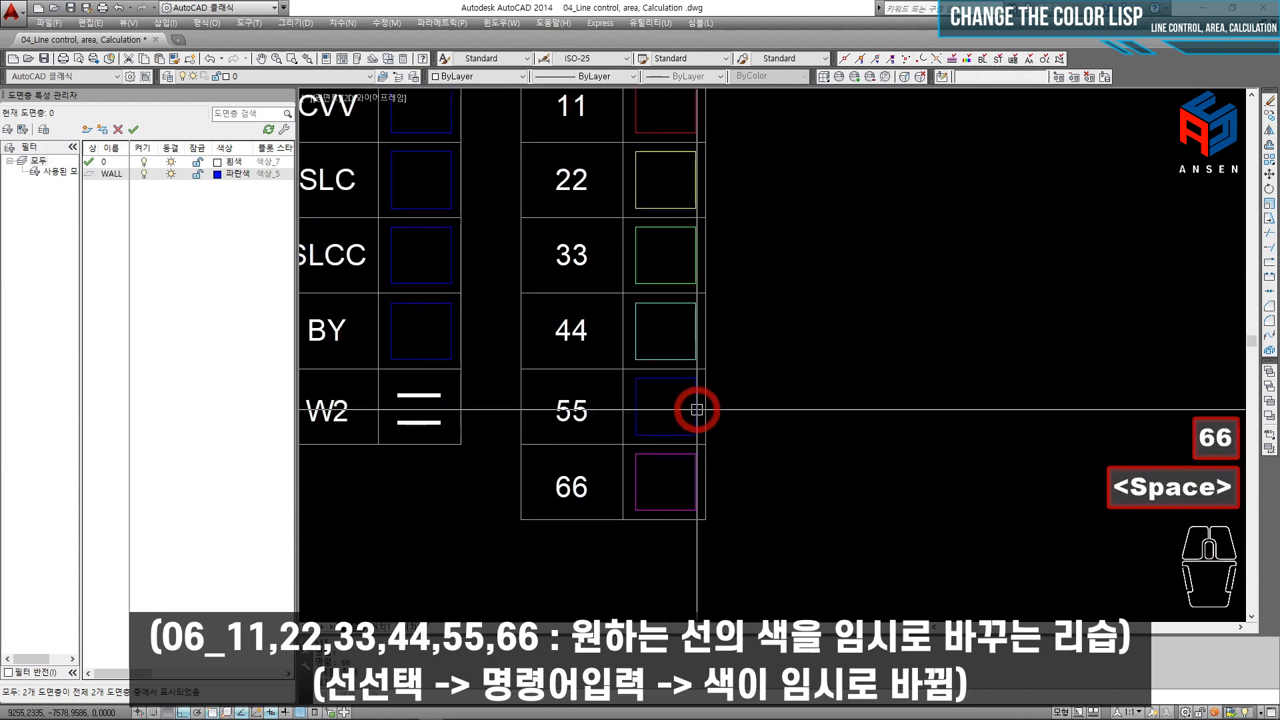
scroll(604, 527, down, 2)
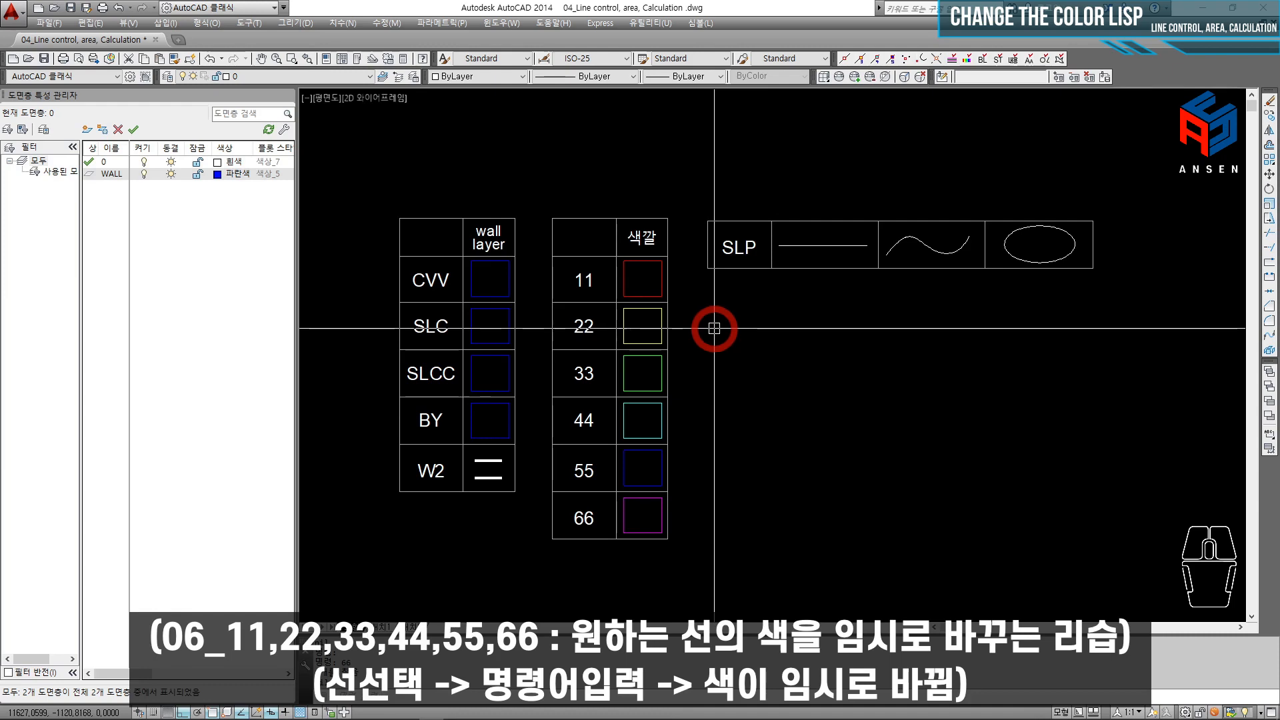
Step: Start APPLOAD and open the file Line control_(레이어 생성, 색깔 바꾸기).lsp from its file list in Notepad
scroll(714, 328, up, 4)
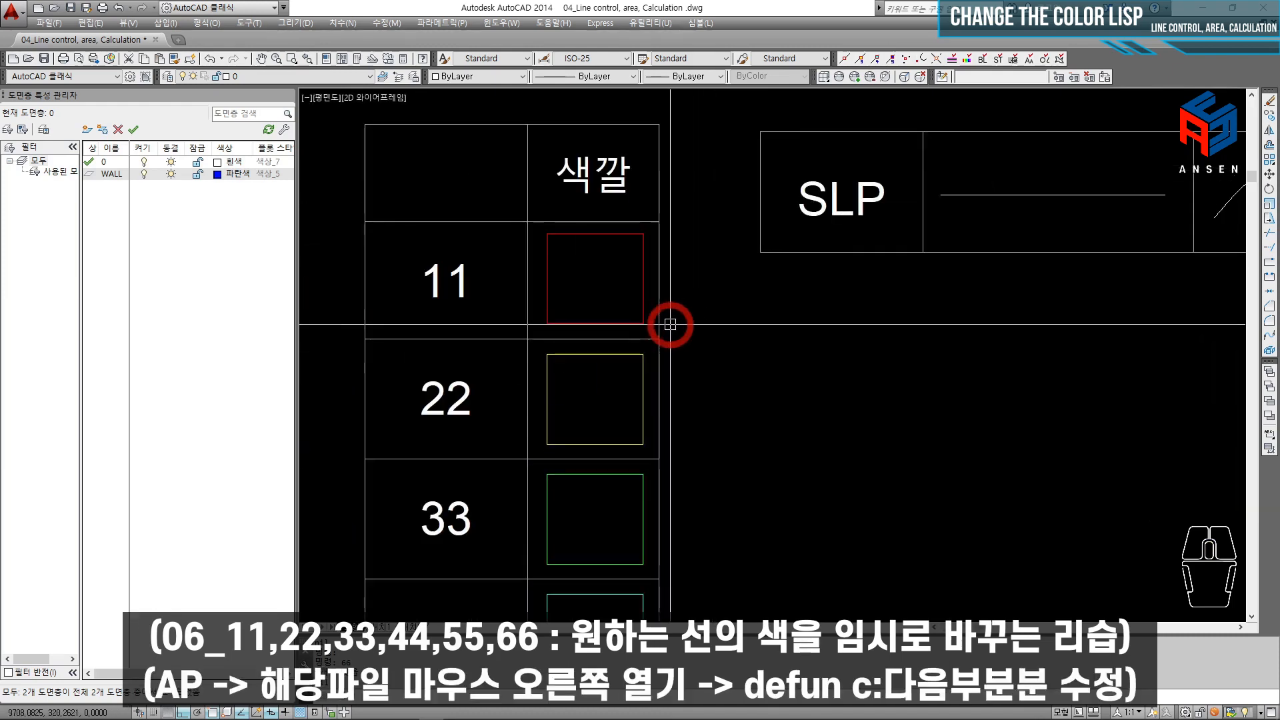
text(P)
key(Escape)
text(APA)
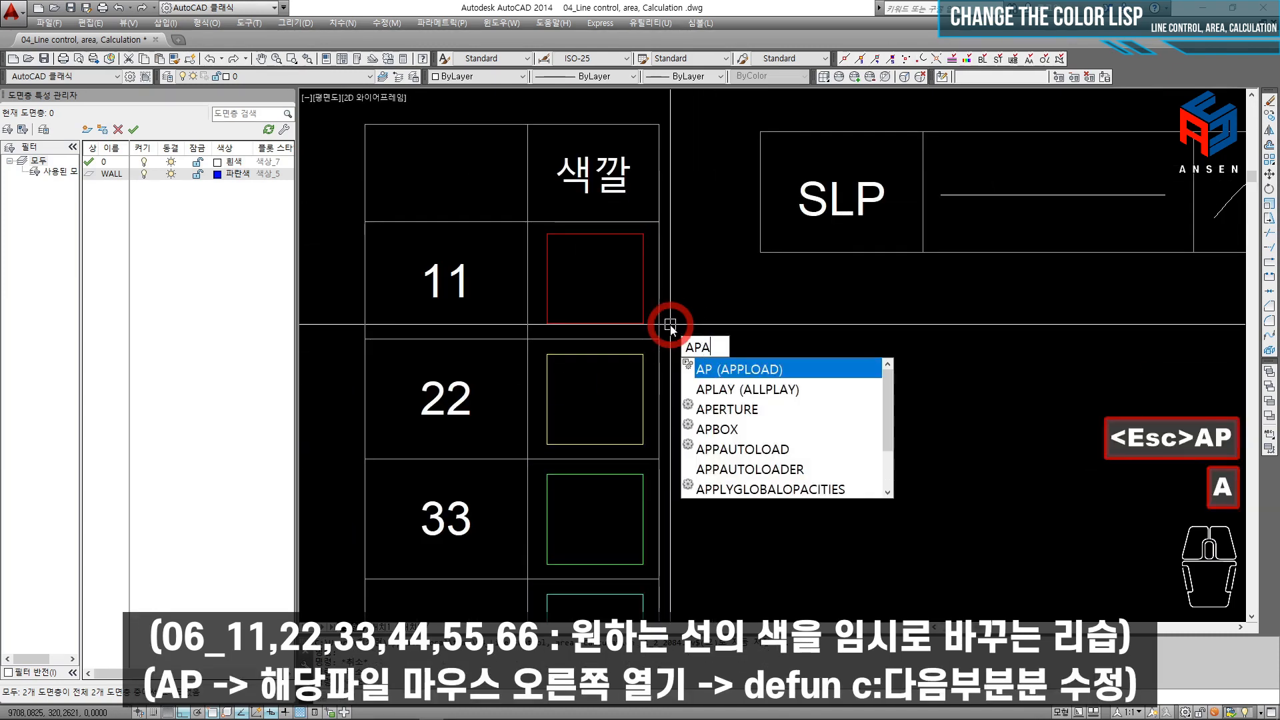
key(BackSpace)
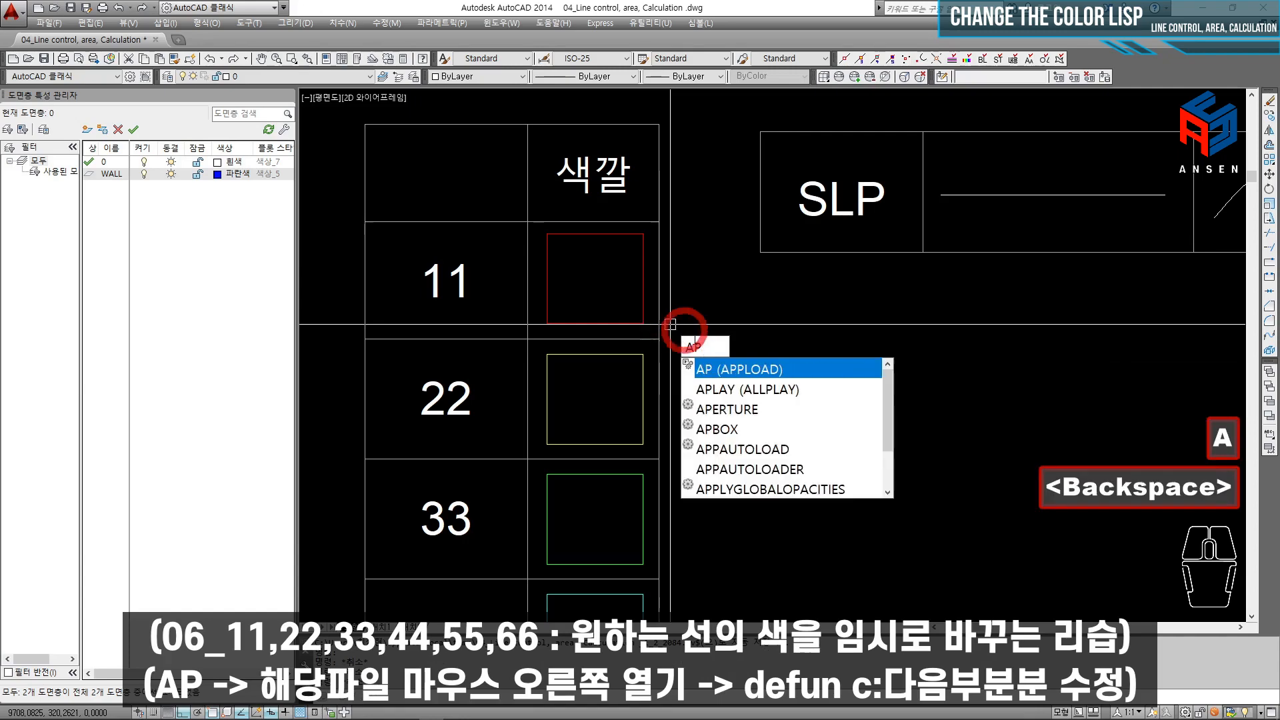
key(Return)
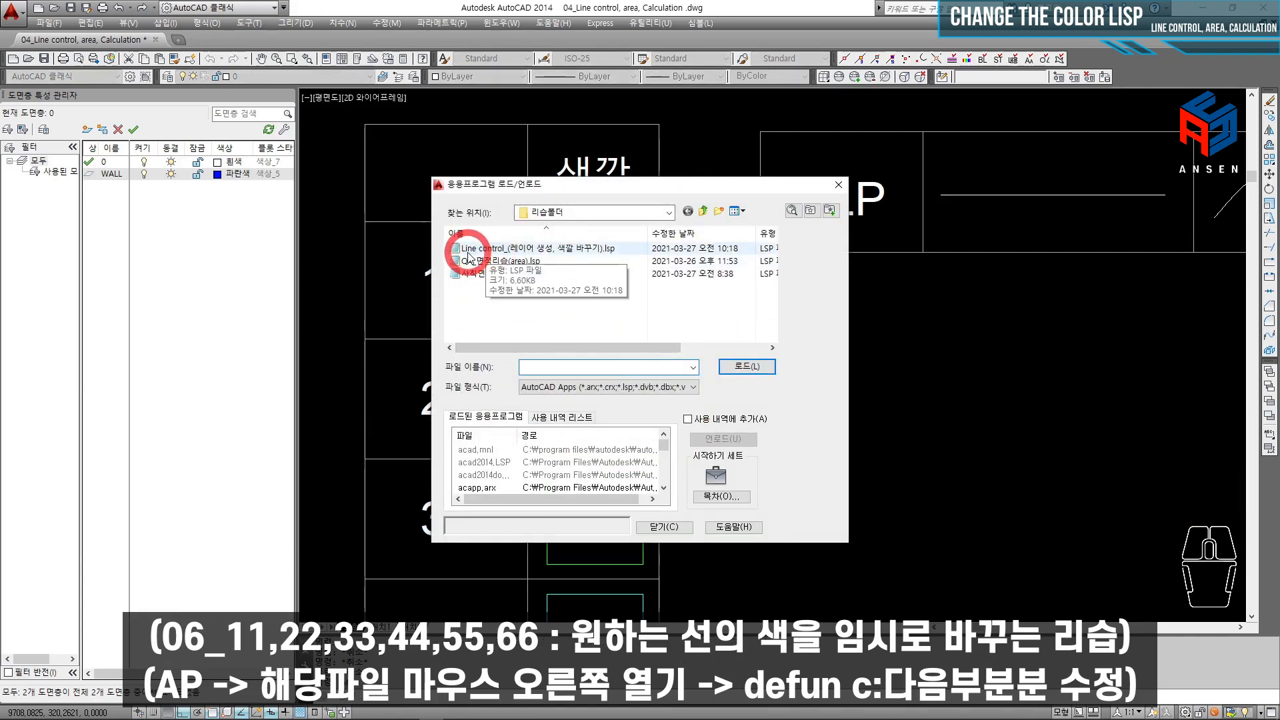
click(512, 249)
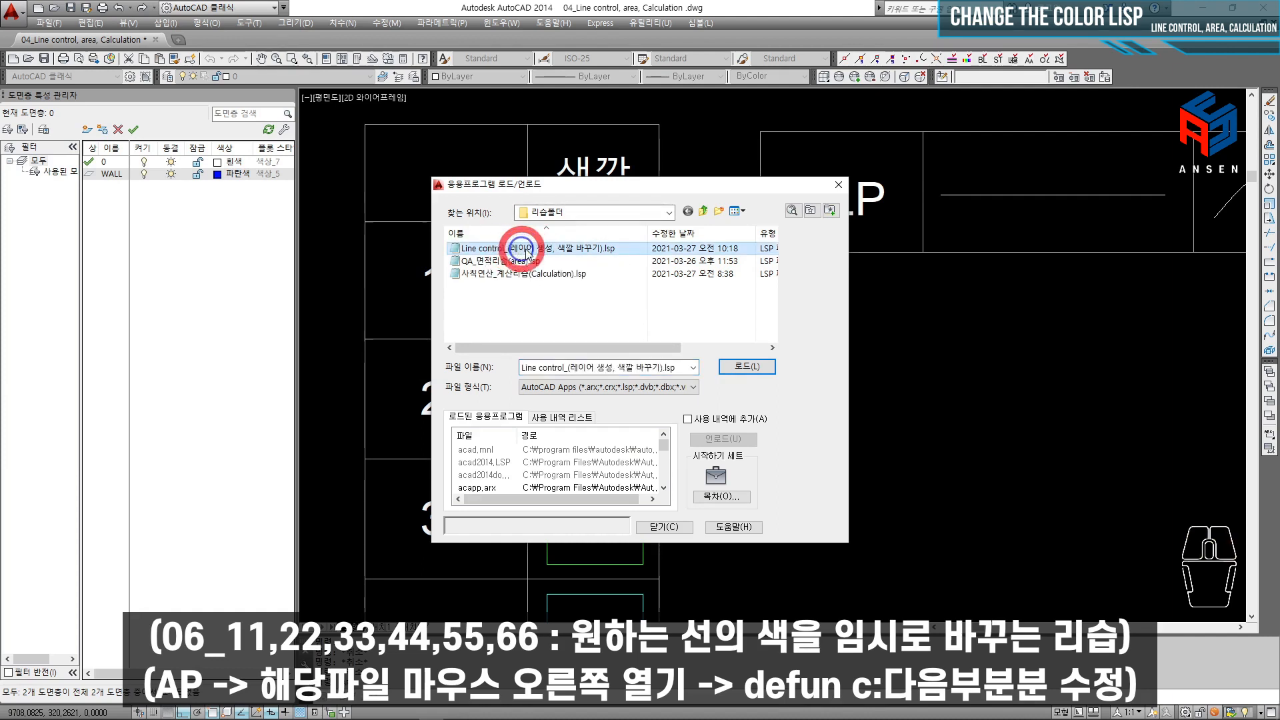
right_click(552, 251)
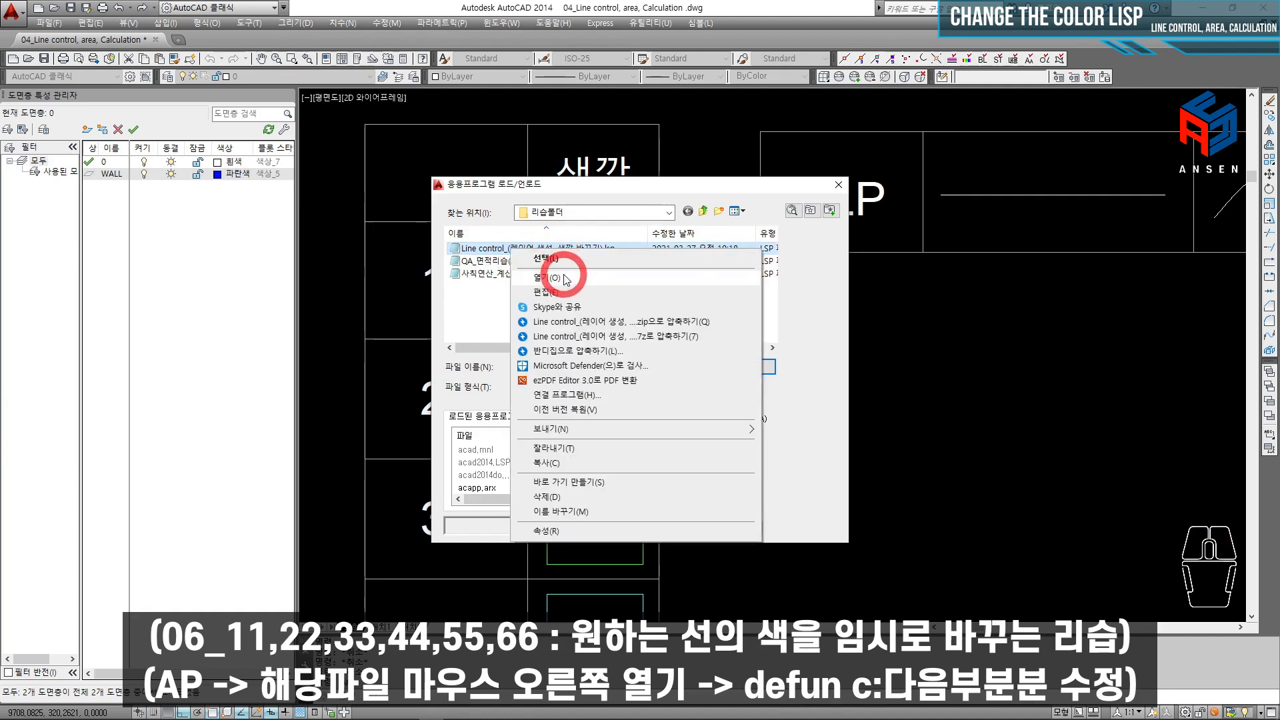
click(567, 280)
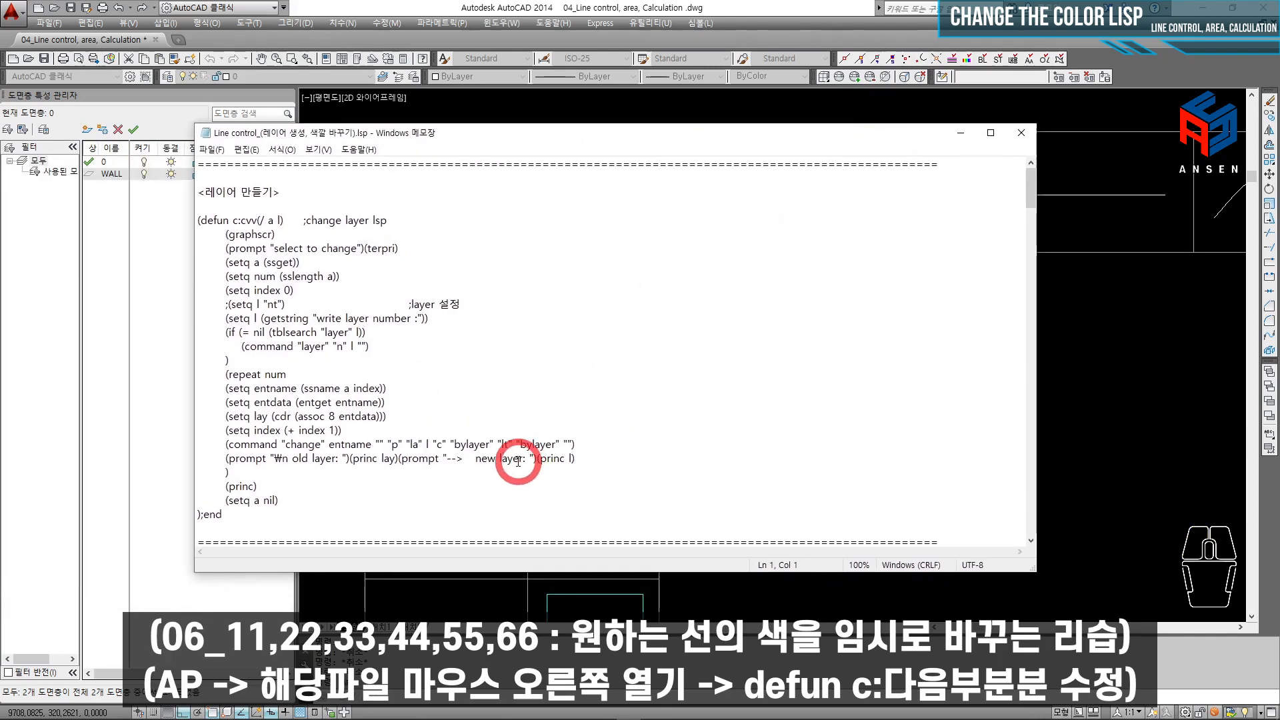
Step: Examine the command names and colour numbers in the LISP file's <색깔바꾸기> section, and close the file and the load dialog
scroll(518, 461, down, 15)
scroll(507, 418, down, 7)
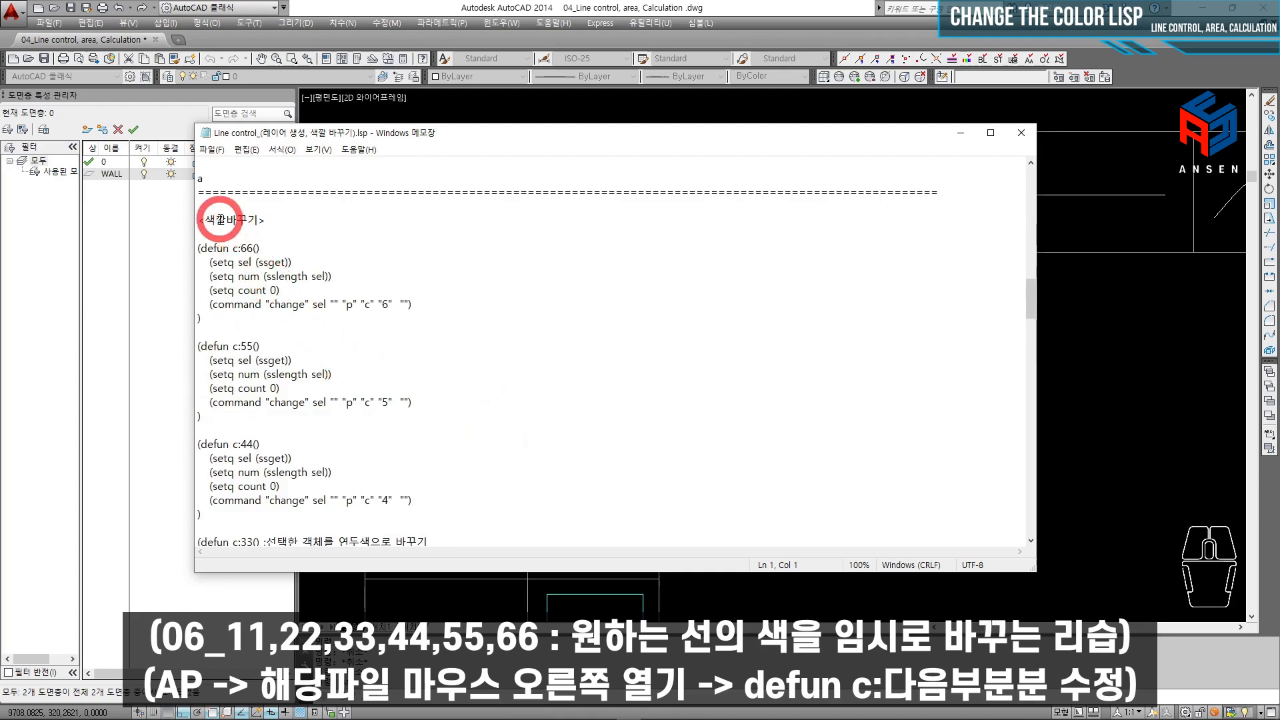
scroll(234, 252, down, 7)
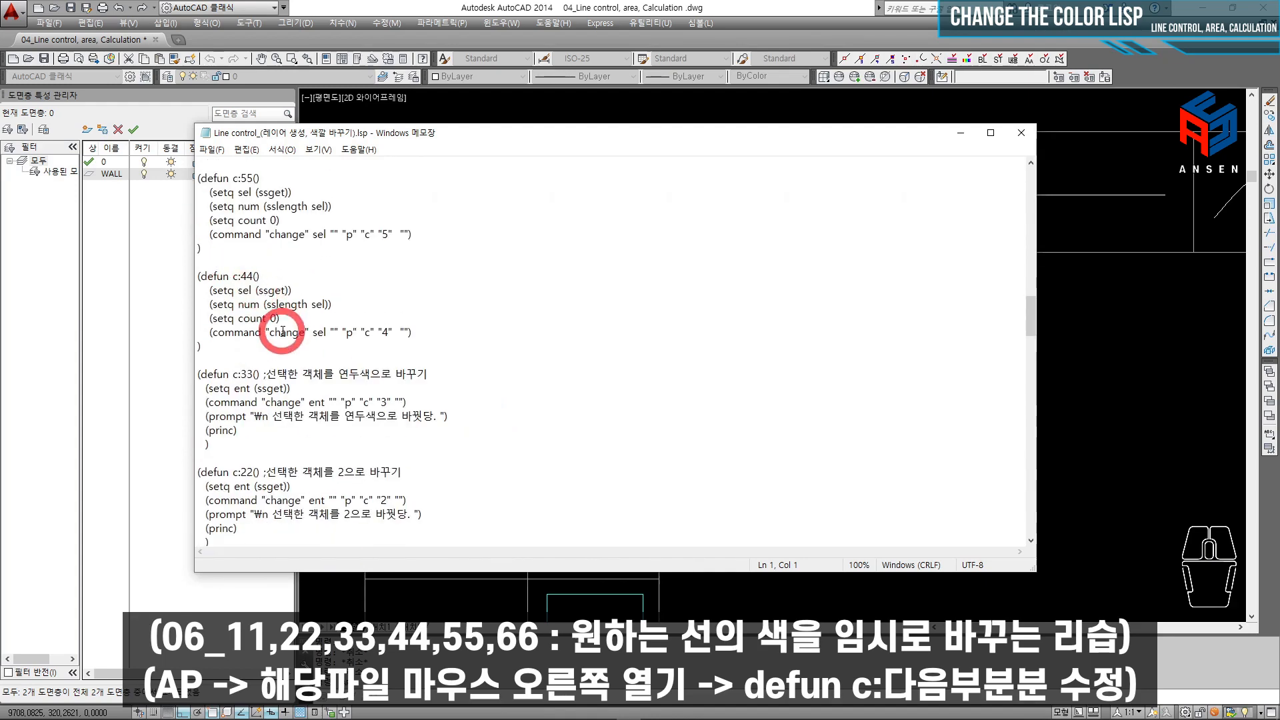
scroll(279, 411, up, 8)
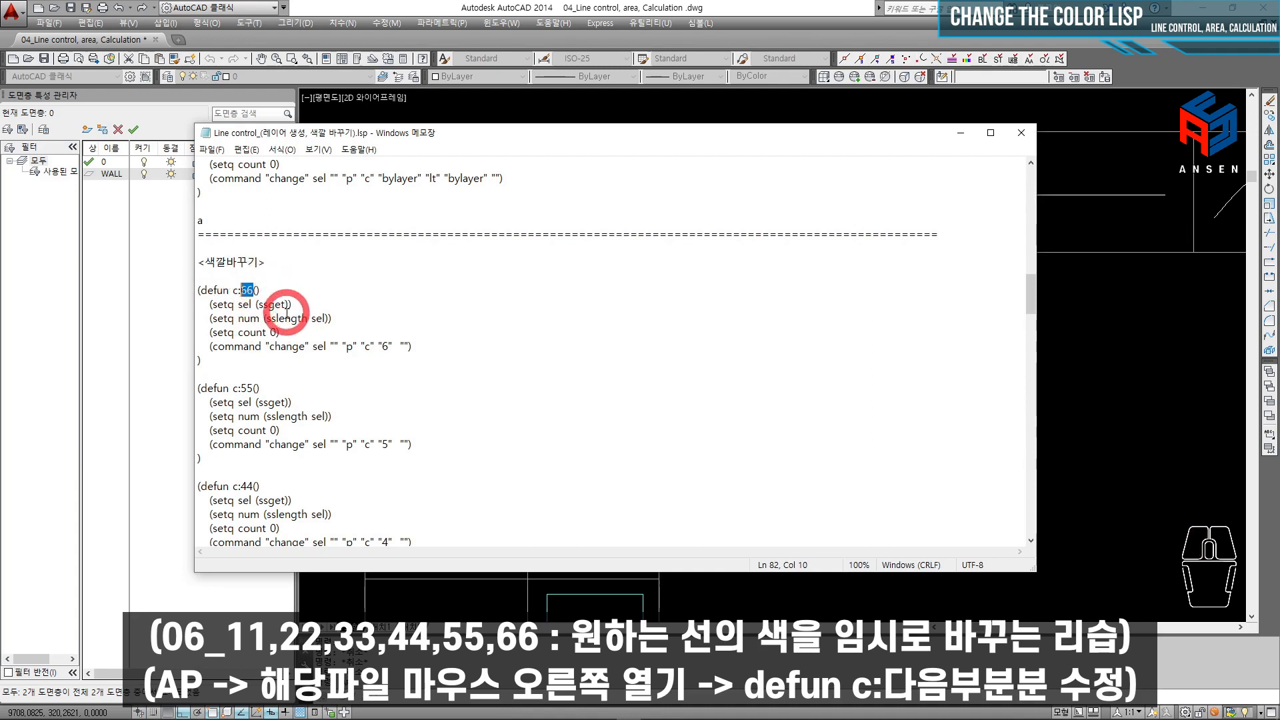
scroll(289, 310, down, 1)
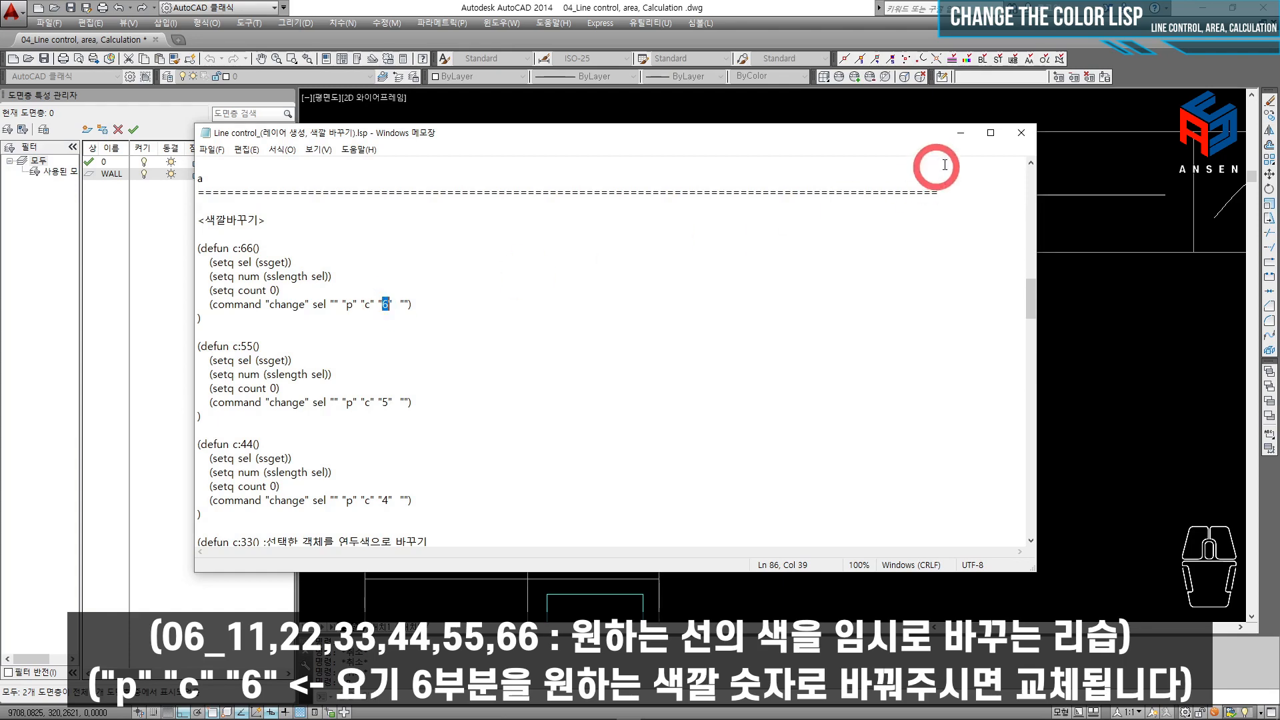
click(1020, 133)
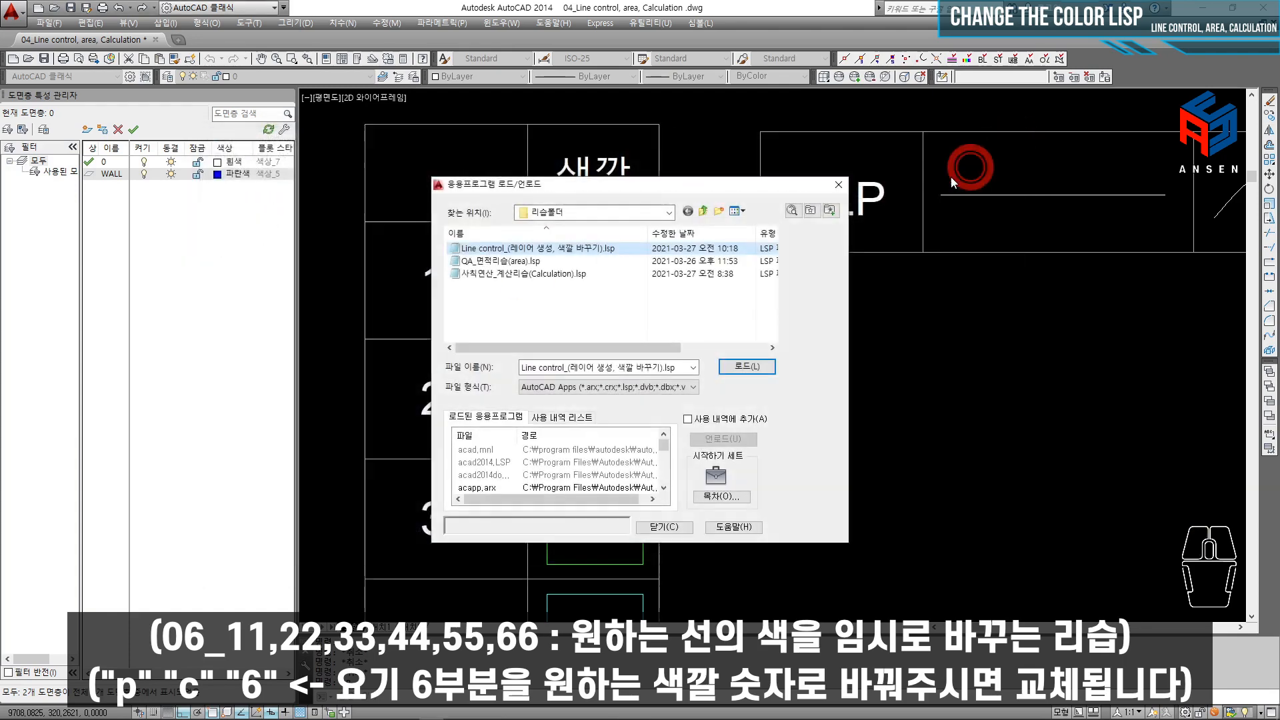
click(839, 186)
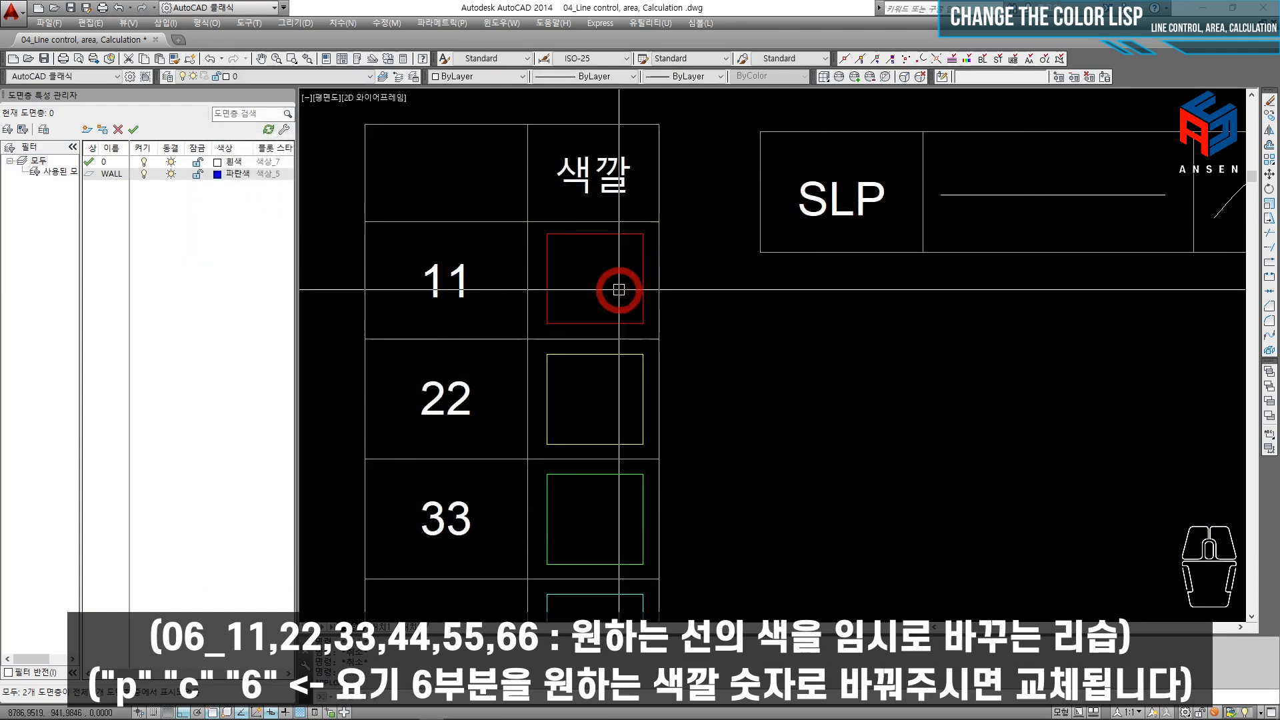
Step: Run SLP on the straight line in the SLP row with a Pixel value of 3 to divide it into segments
scroll(619, 289, down, 3)
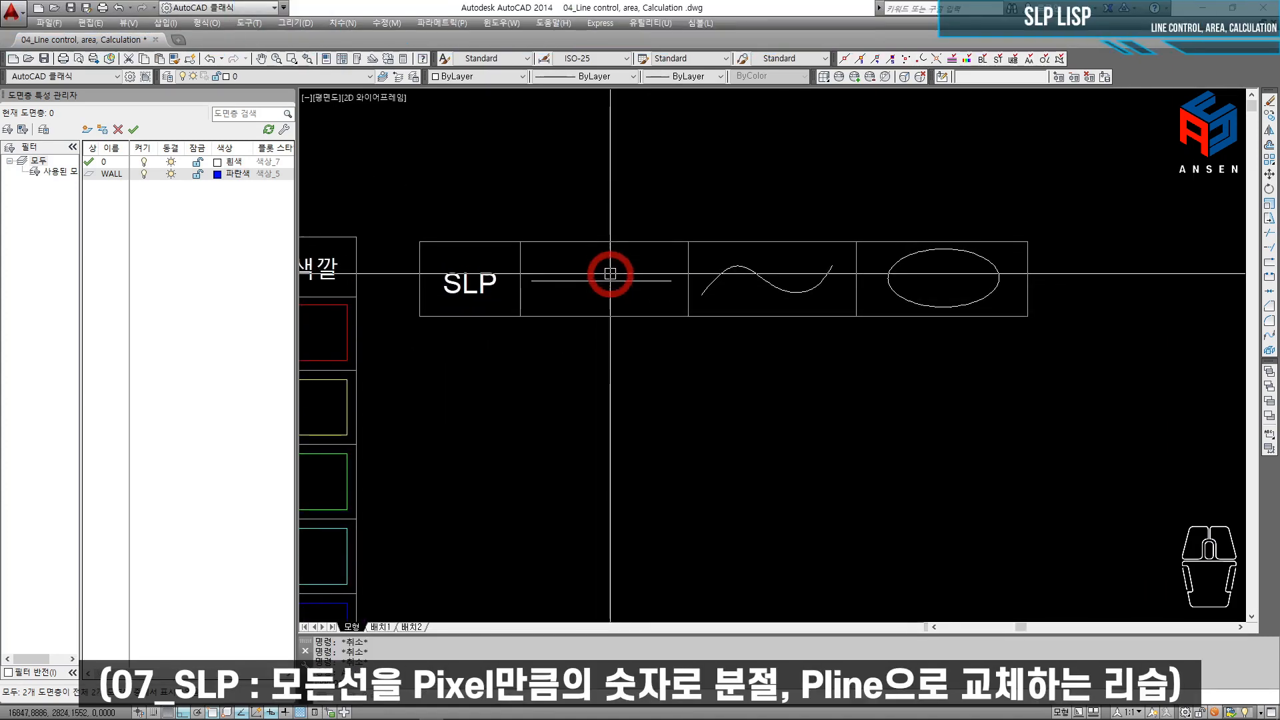
scroll(622, 291, up, 2)
mouse_move(623, 282)
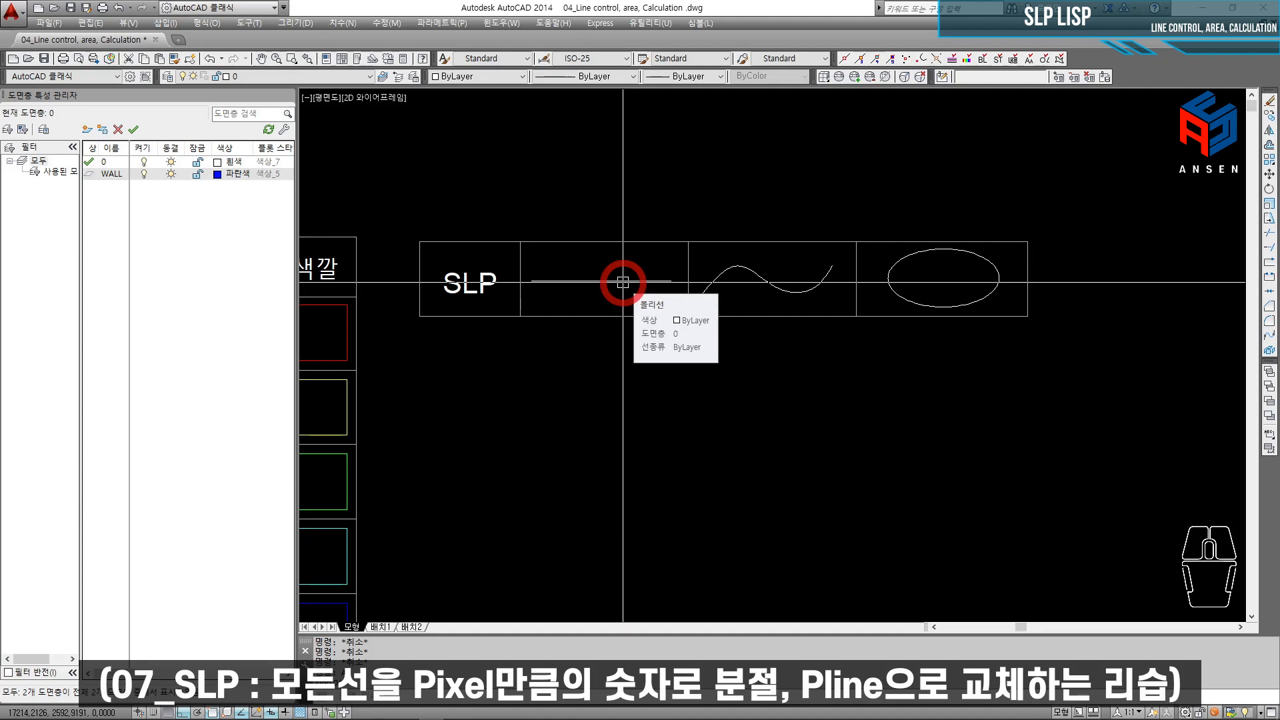
scroll(623, 282, up, 2)
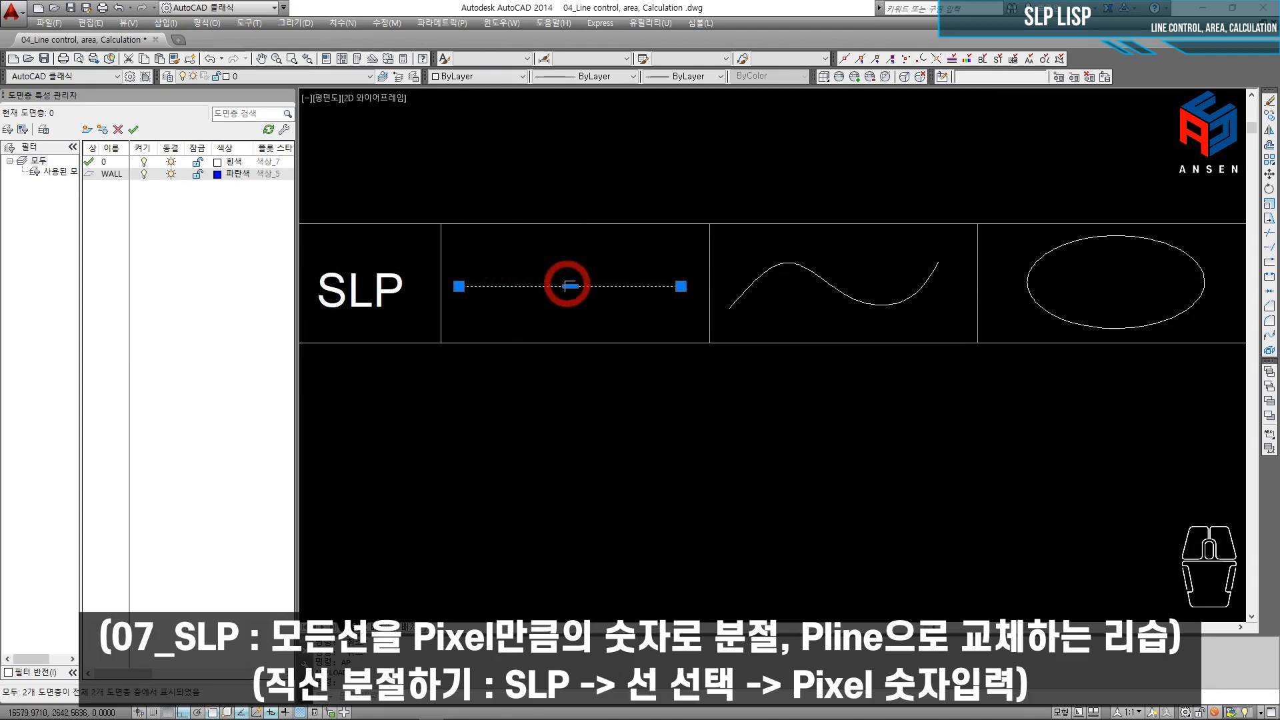
text(SLP)
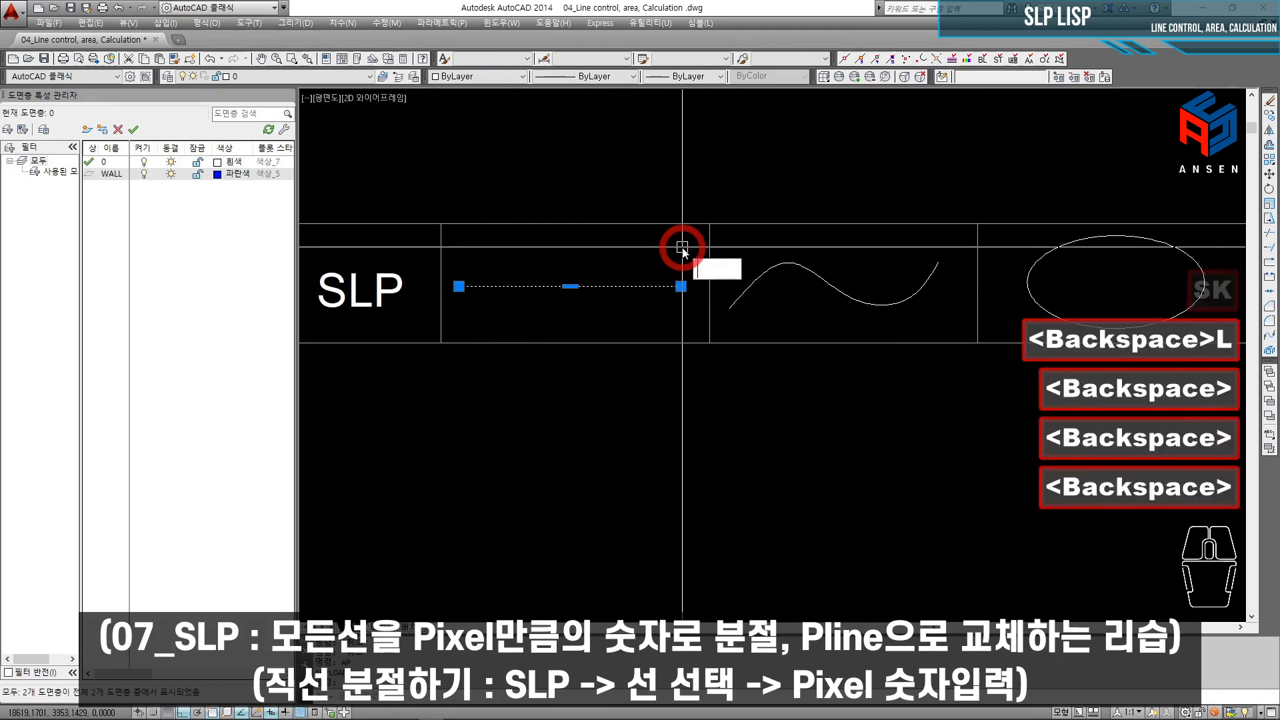
key(Return)
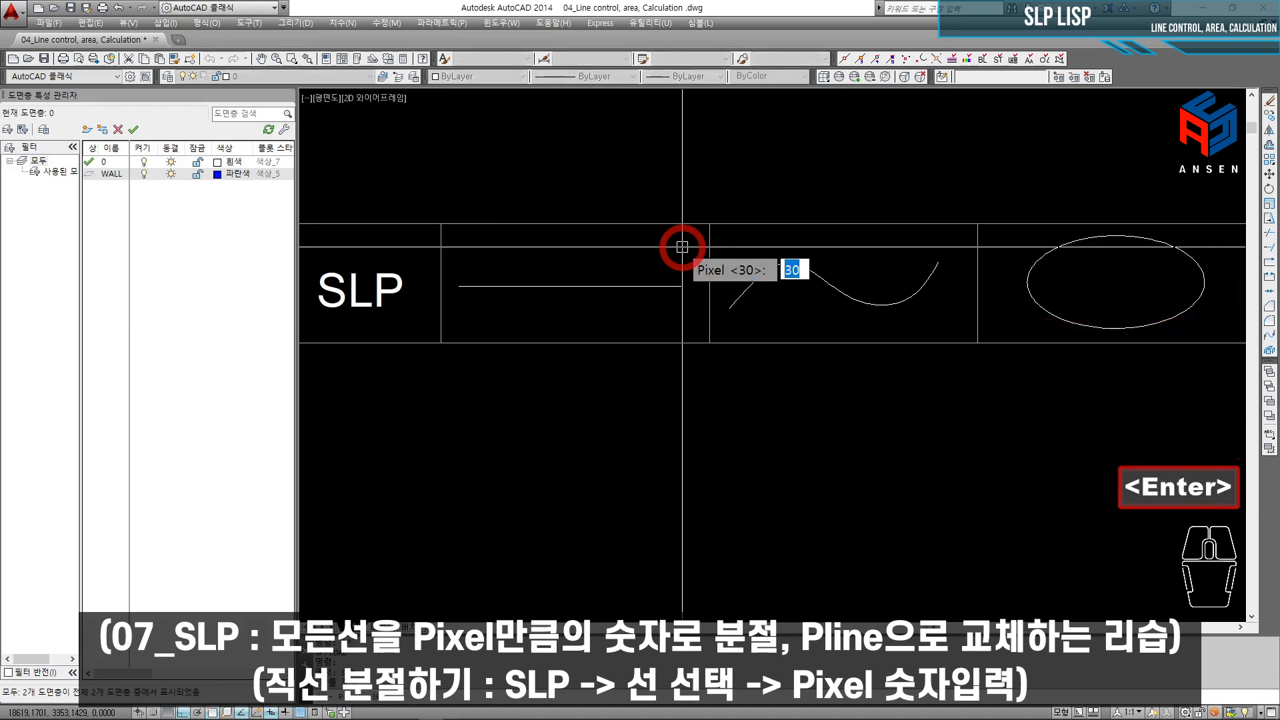
key(Return)
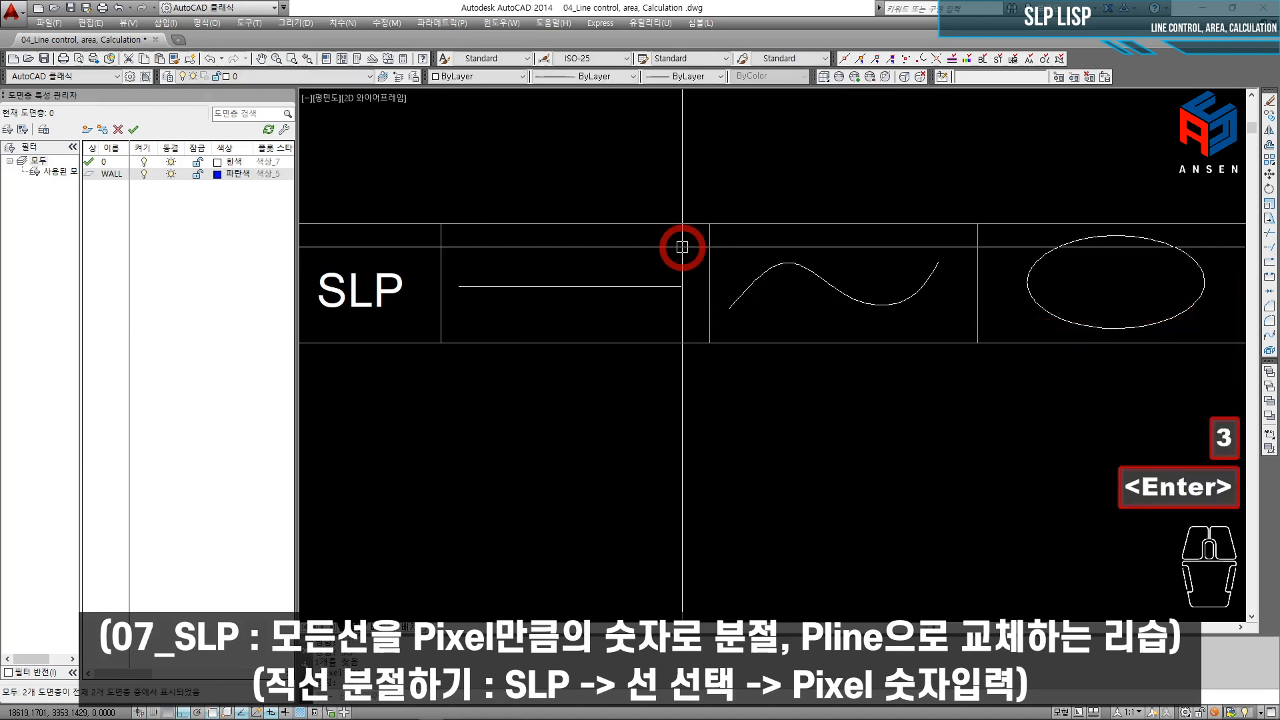
Step: Select the divided straight line to inspect its segment points, and clear the selection
click(589, 286)
scroll(533, 294, up, 4)
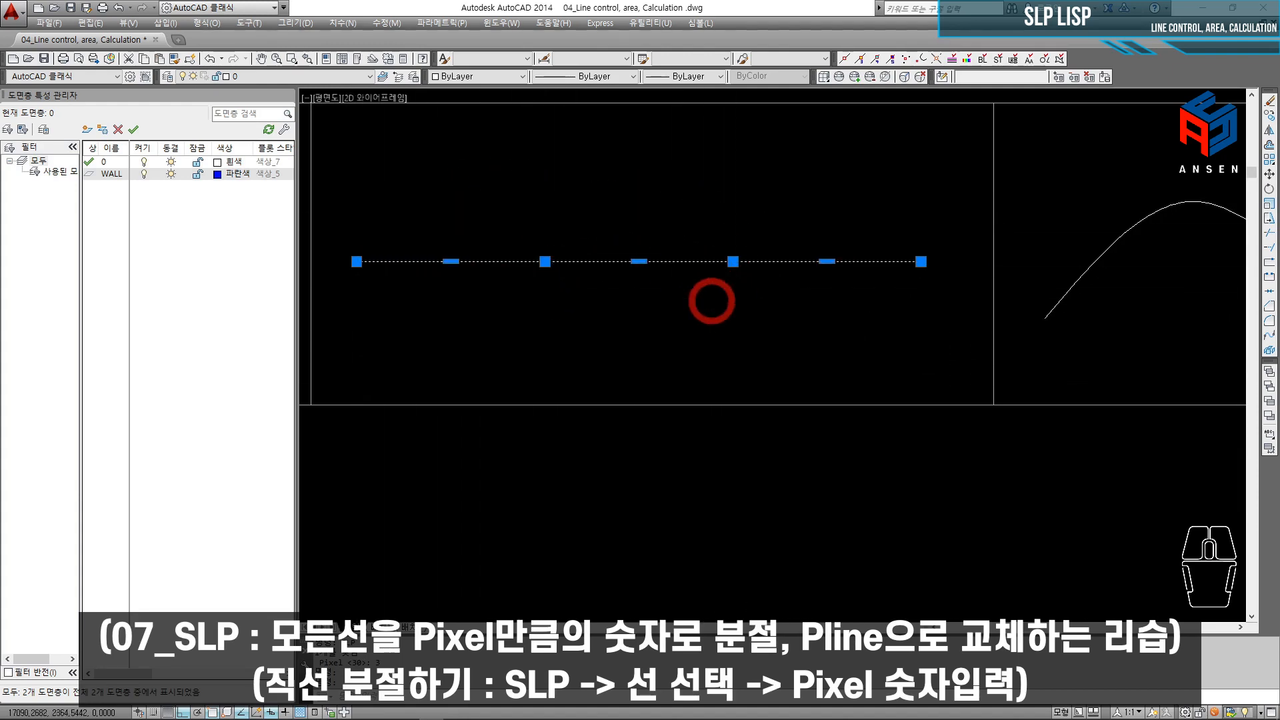
scroll(747, 283, down, 2)
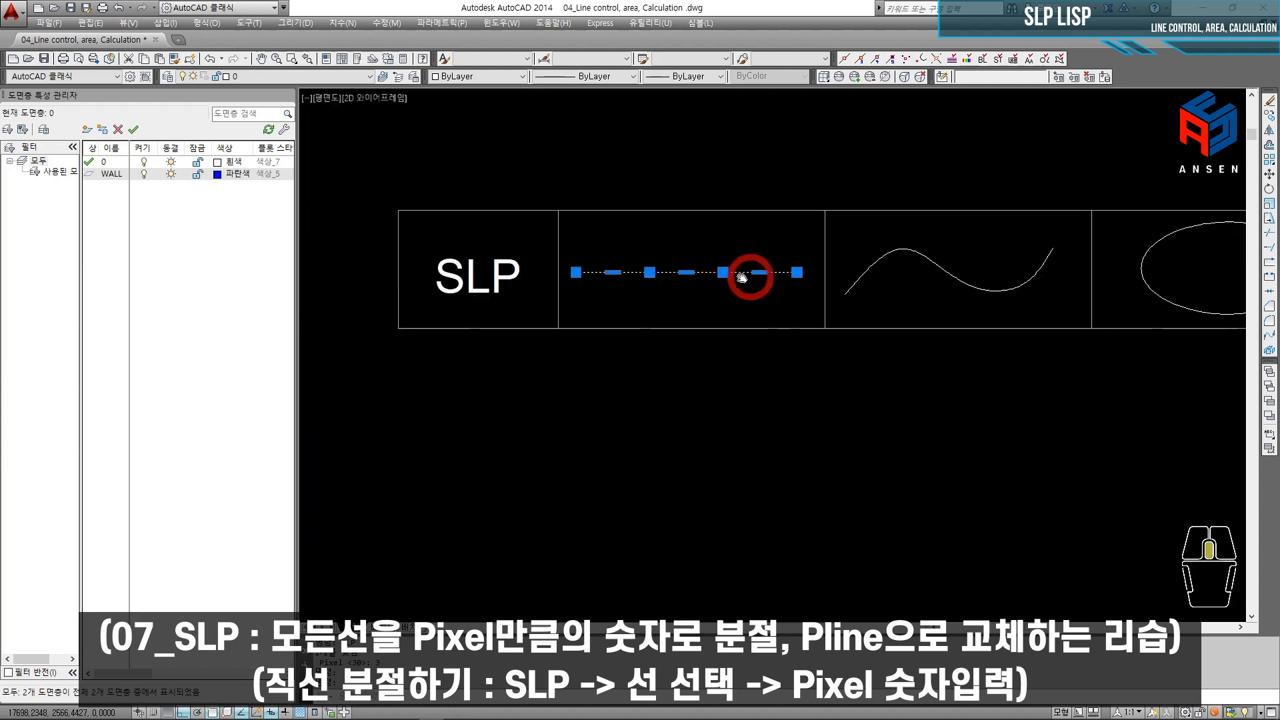
scroll(726, 273, up, 1)
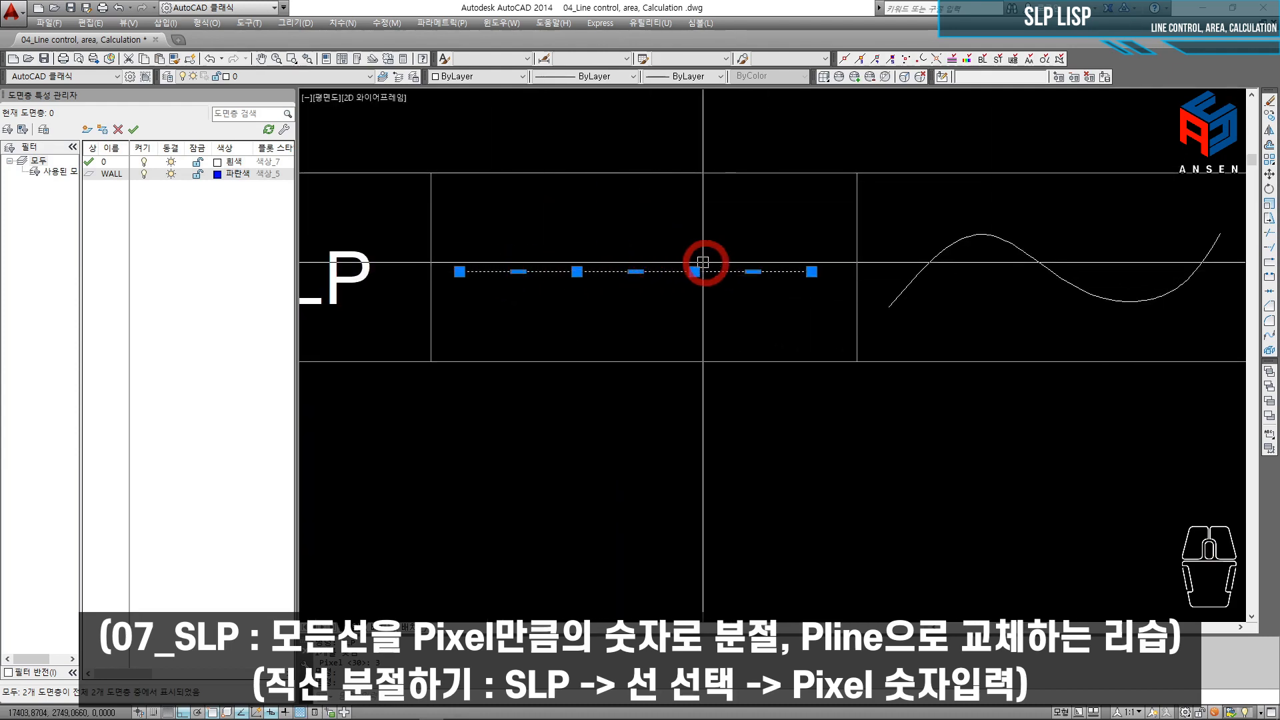
scroll(705, 263, down, 2)
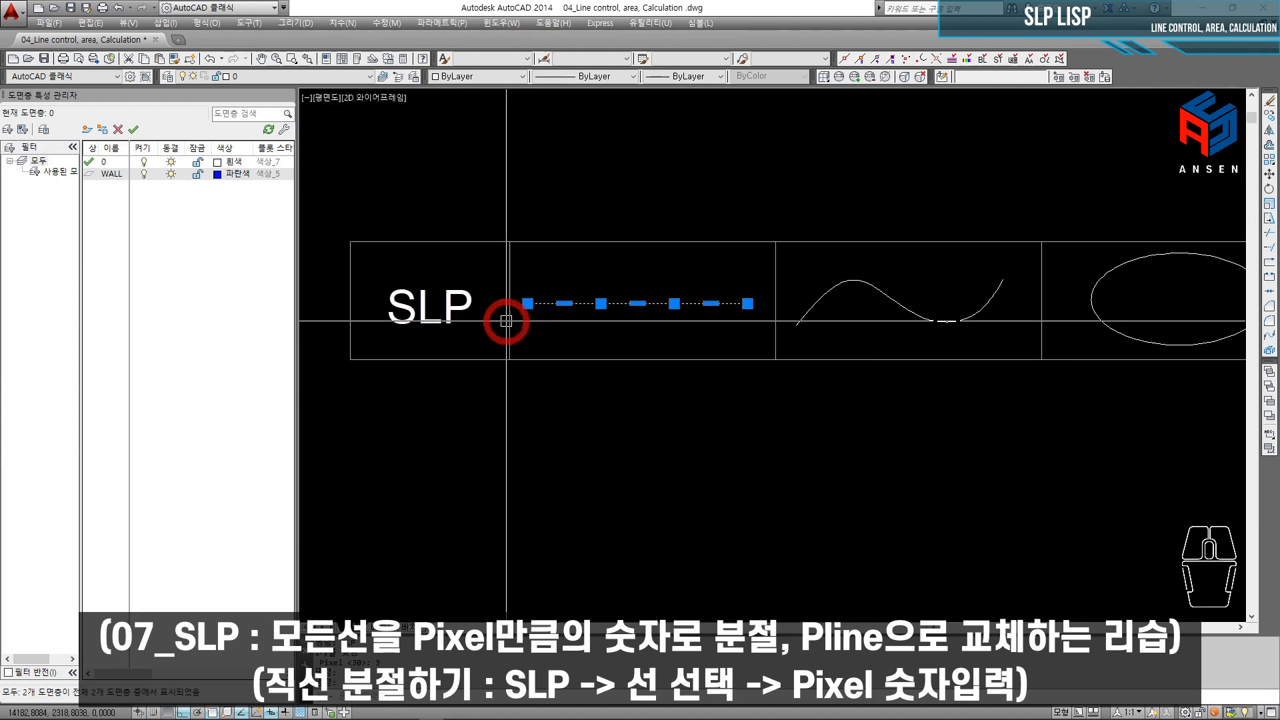
key(Escape)
scroll(577, 349, up, 2)
click(559, 292)
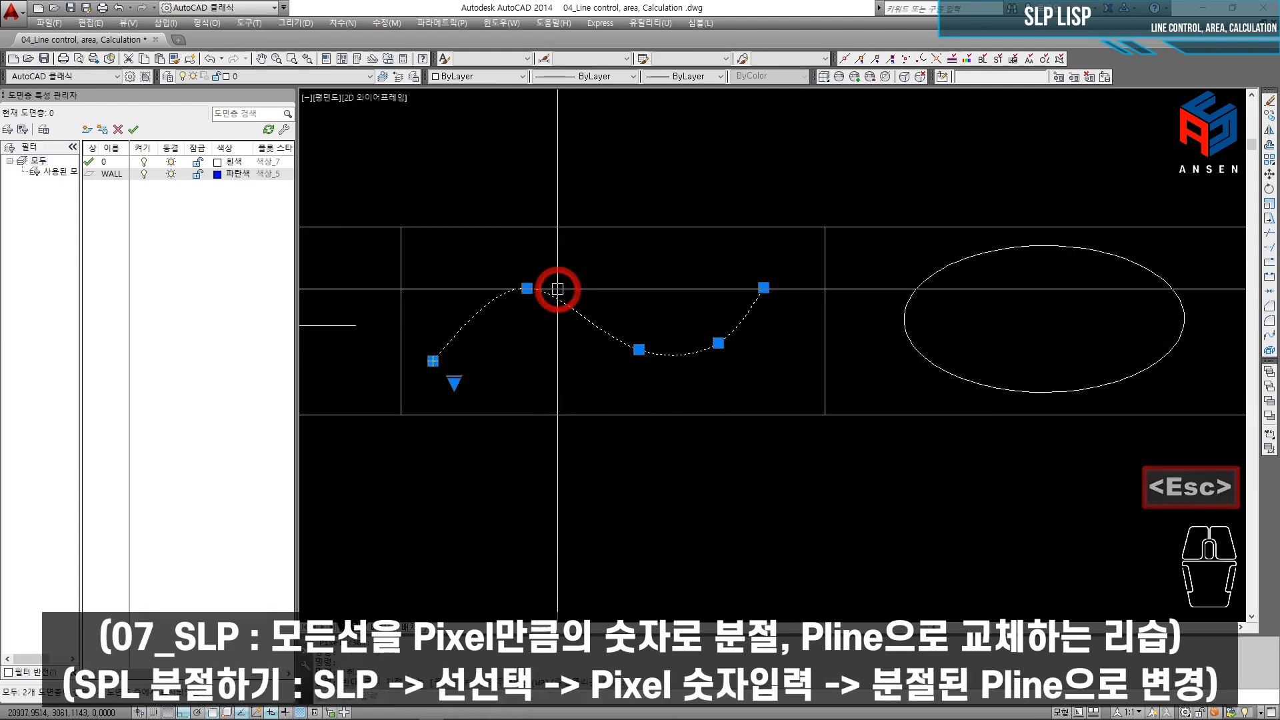
text(S)
key(Escape)
scroll(601, 298, down, 1)
key(Escape)
scroll(643, 300, down, 2)
Step: Draw a freehand wavy spline in the empty area below the SLP row with the SPL command
text(S)
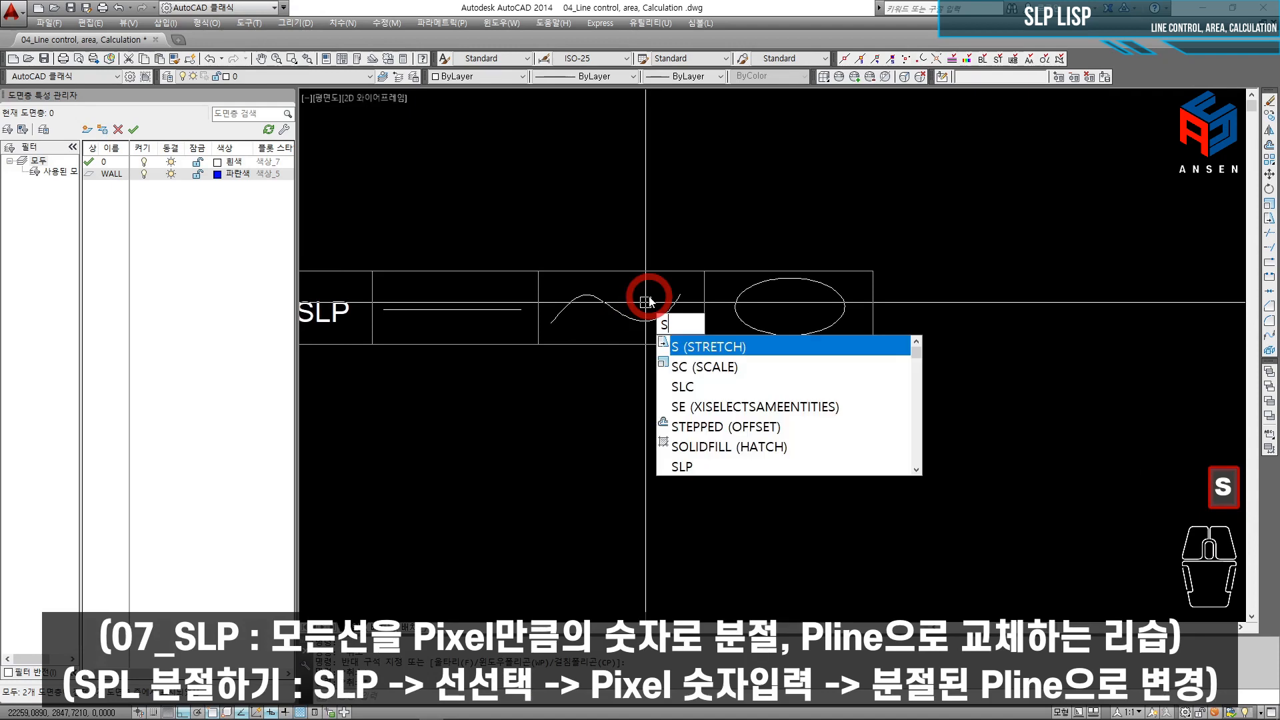
text(PL)
key(space)
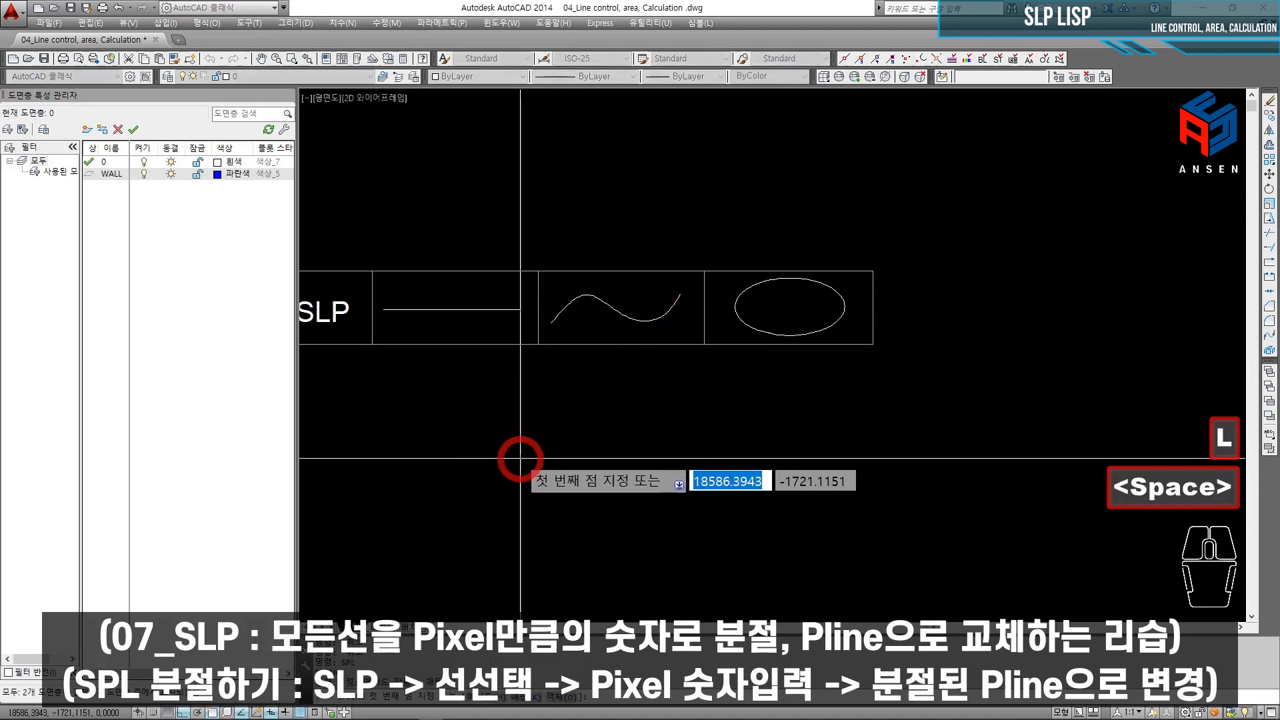
click(519, 458)
key(F8)
click(603, 411)
click(627, 409)
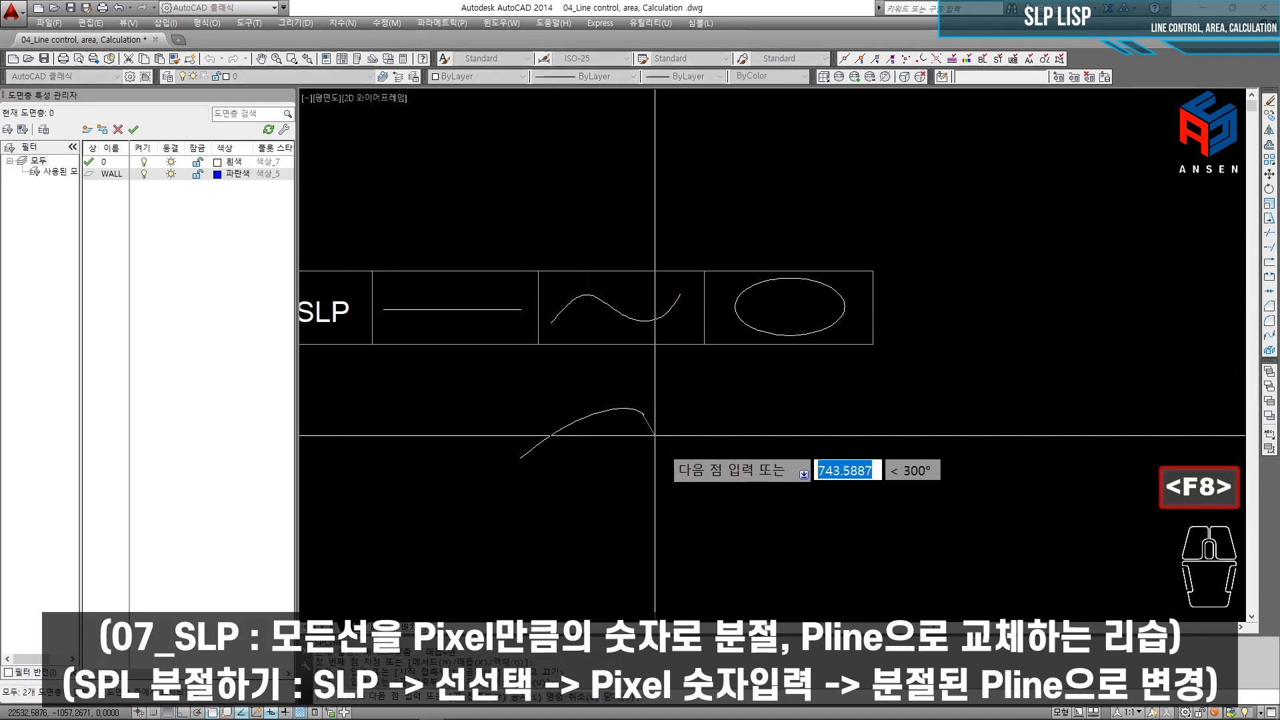
click(686, 466)
click(767, 462)
click(830, 399)
key(F8)
click(895, 406)
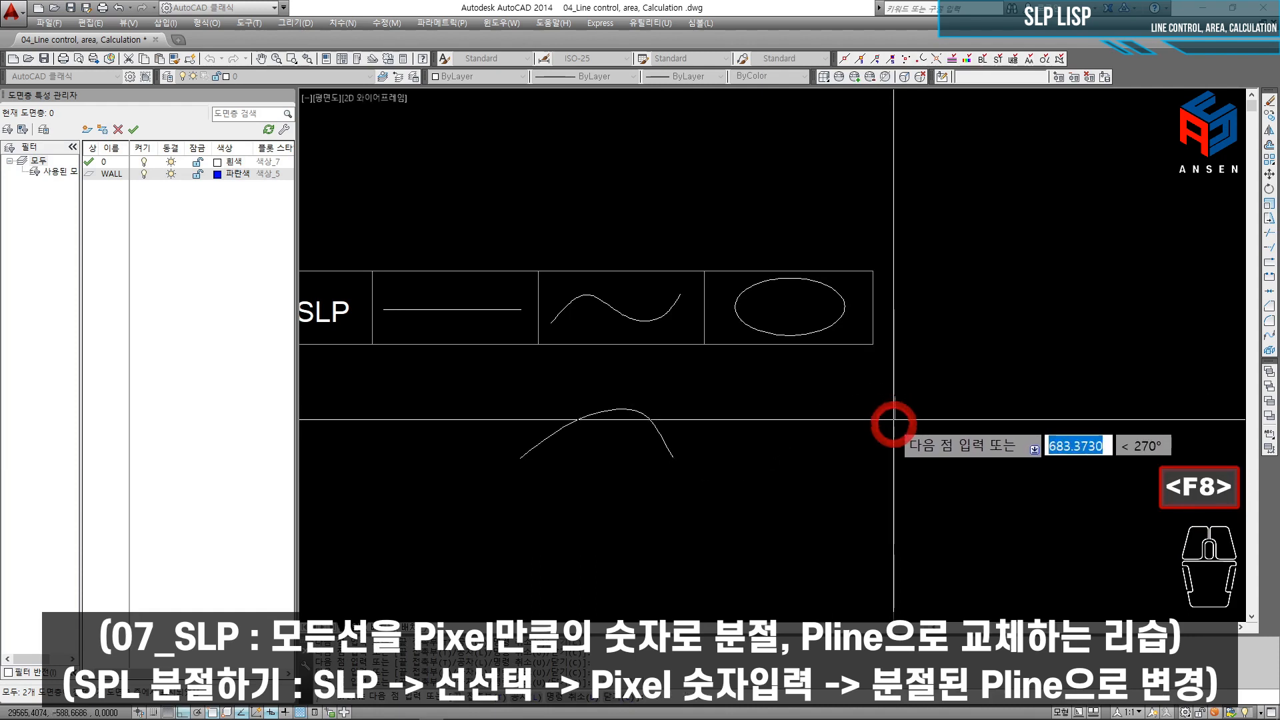
key(space)
key(Escape)
Step: Inspect the fit points of the wavy spline below the SLP row and erase that spline
click(627, 410)
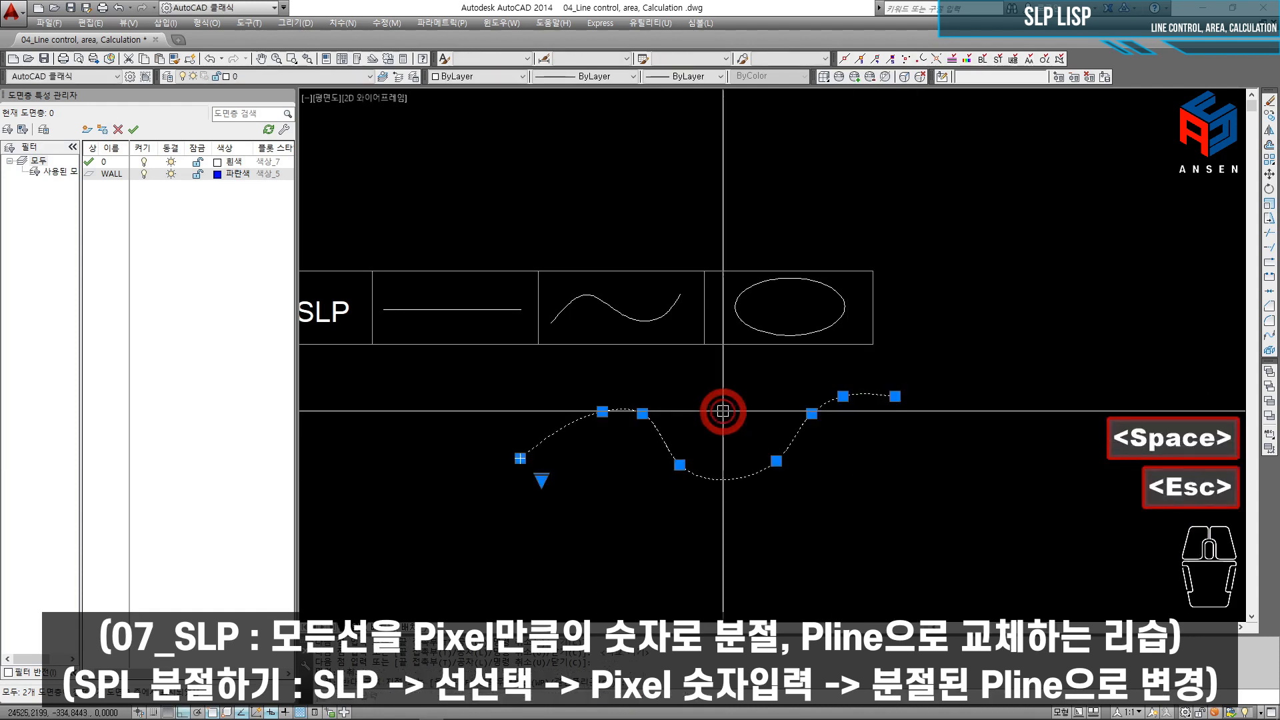
scroll(620, 420, up, 2)
key(Escape)
key(Escape)
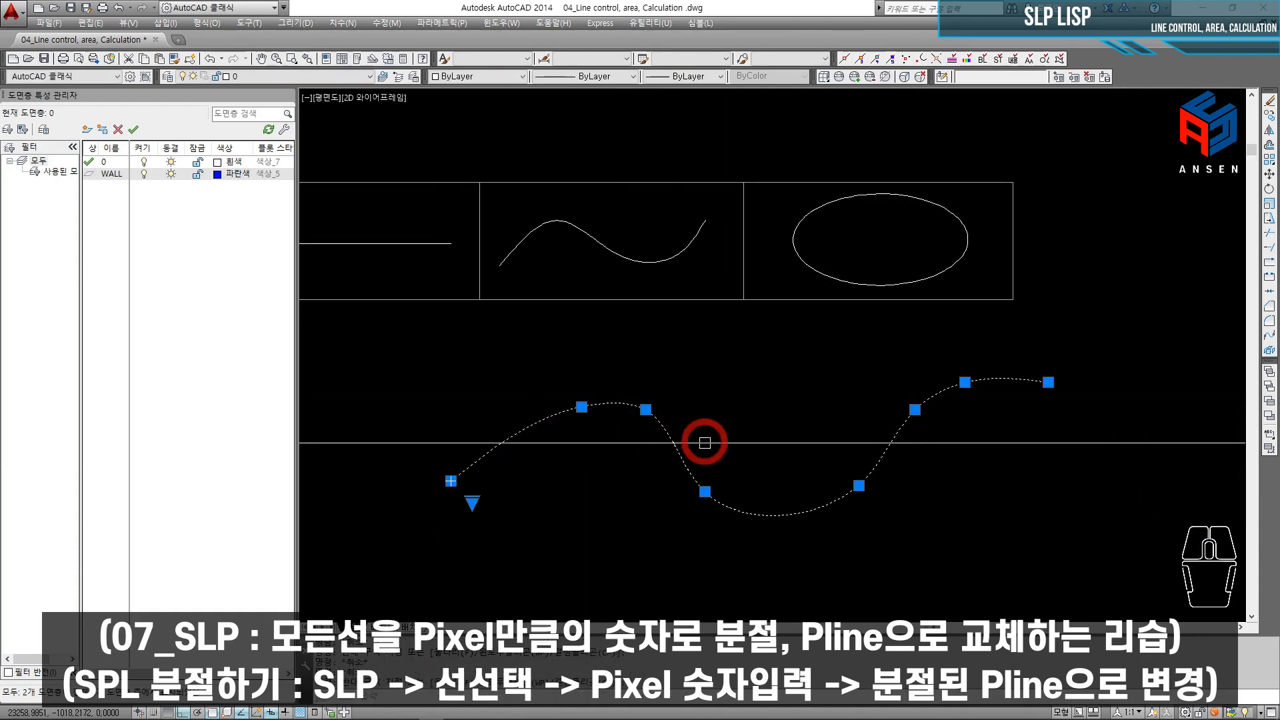
key(Escape)
click(943, 384)
key(e)
key(space)
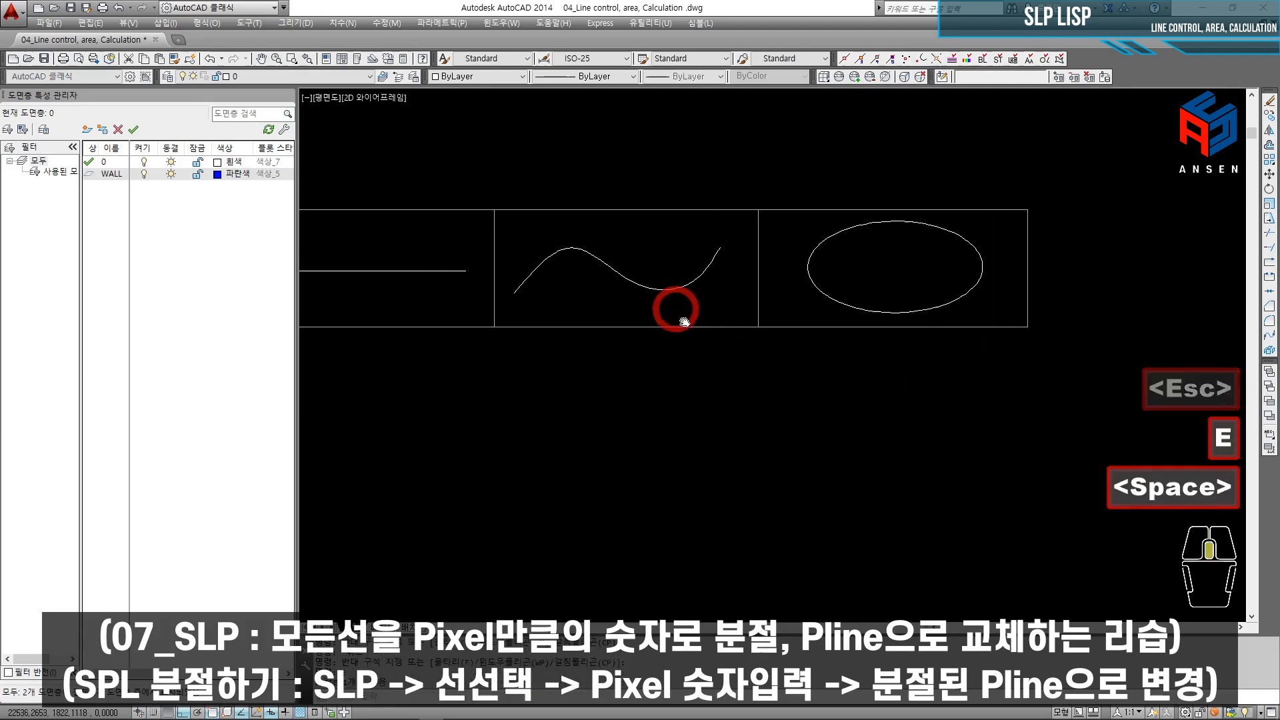
Step: Run SLP on the wavy spline in the SLP row with a Pixel value of 10 and inspect the segments
middle_drag(665, 291, 685, 317)
text(SLP)
key(Return)
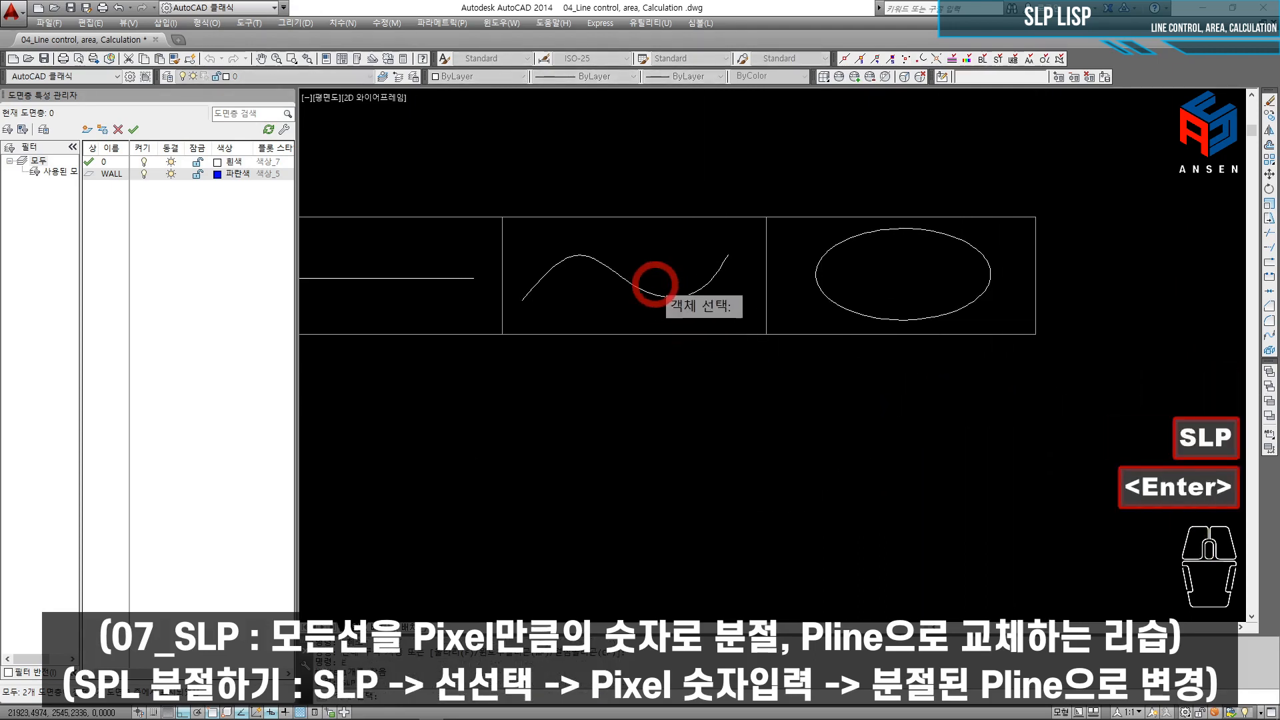
click(647, 296)
key(space)
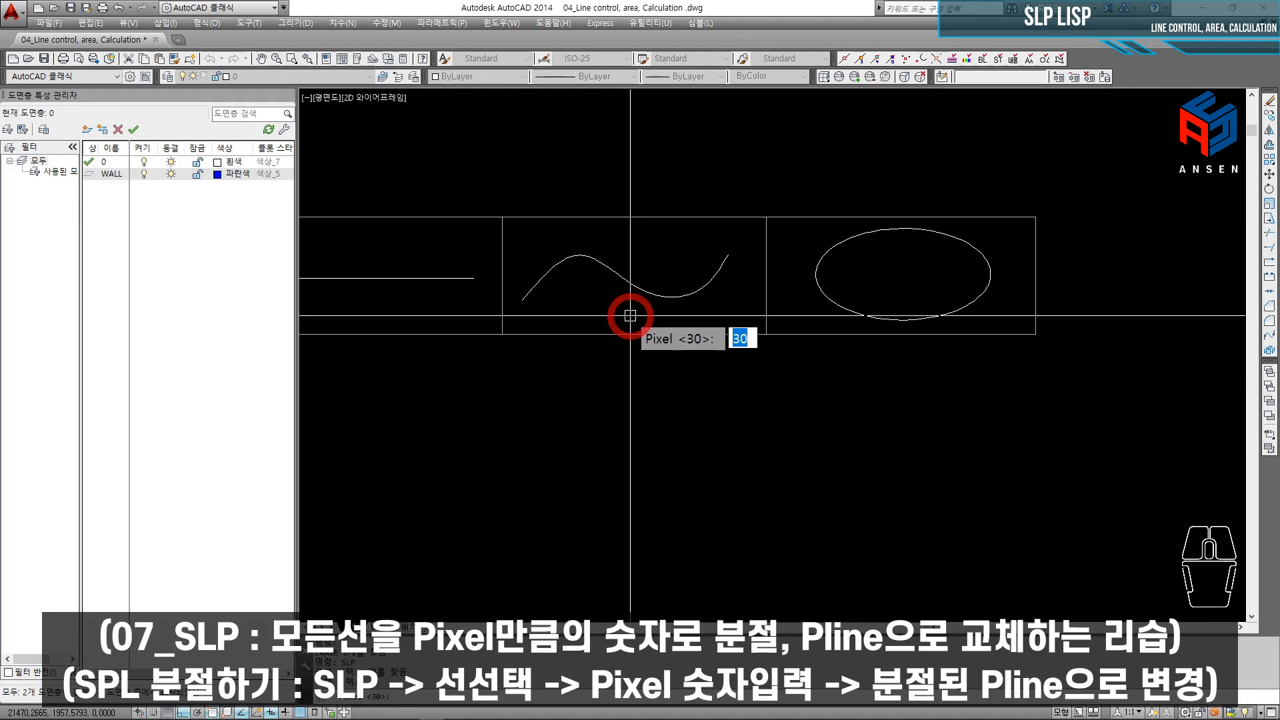
text(10)
key(Return)
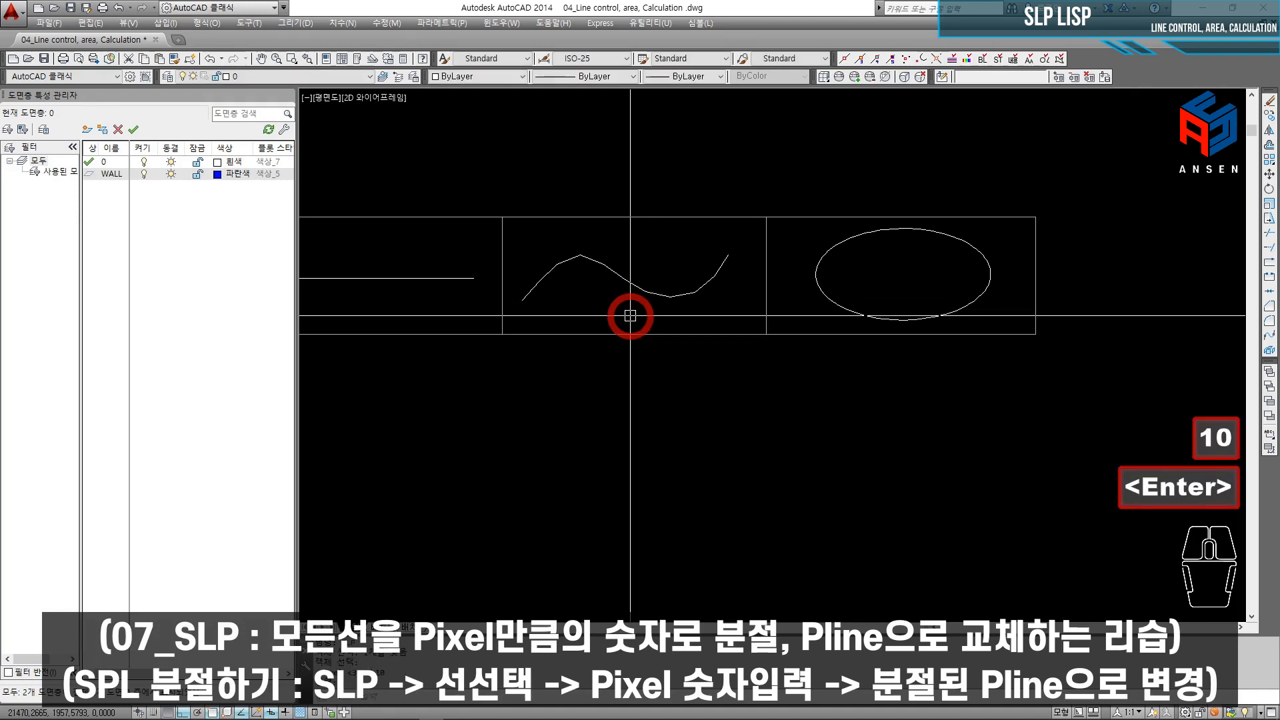
scroll(634, 310, up, 2)
scroll(408, 302, up, 2)
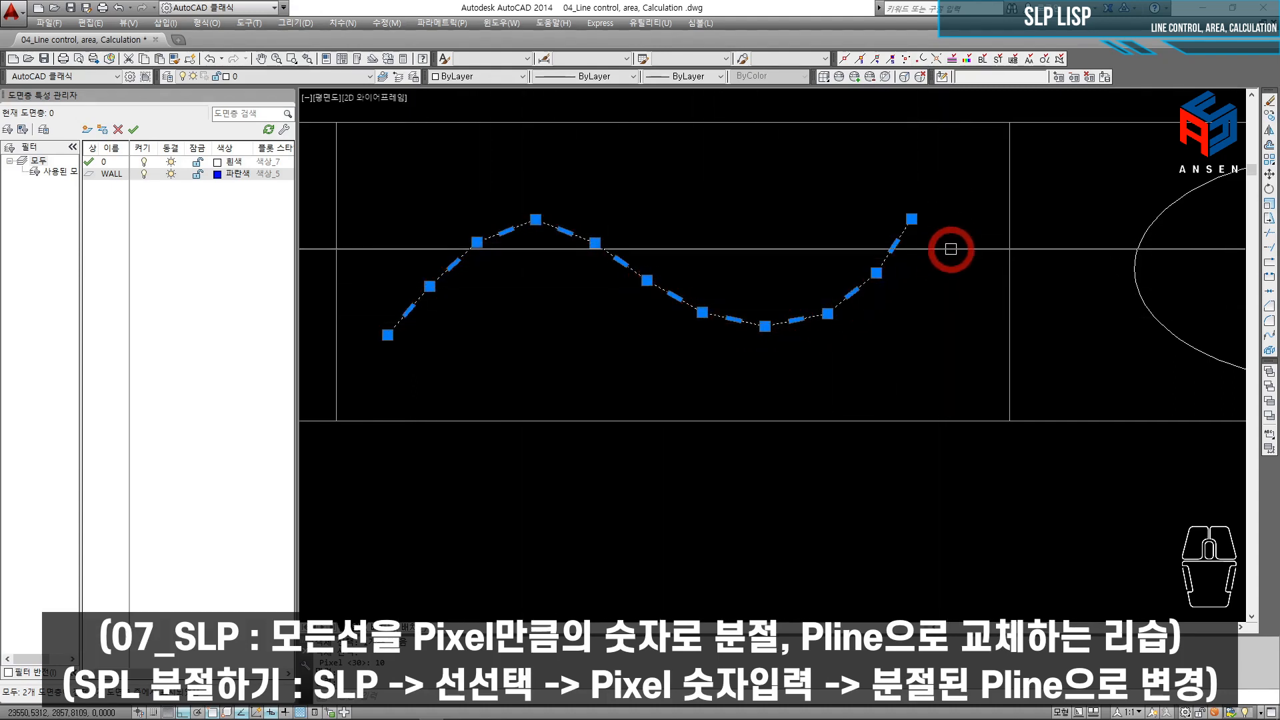
Step: Undo the SLP division of the wavy spline and erase the restored freehand spline below the SLP row
key(ctrl+z)
key(ctrl+z)
key(ctrl+z)
key(ctrl+z)
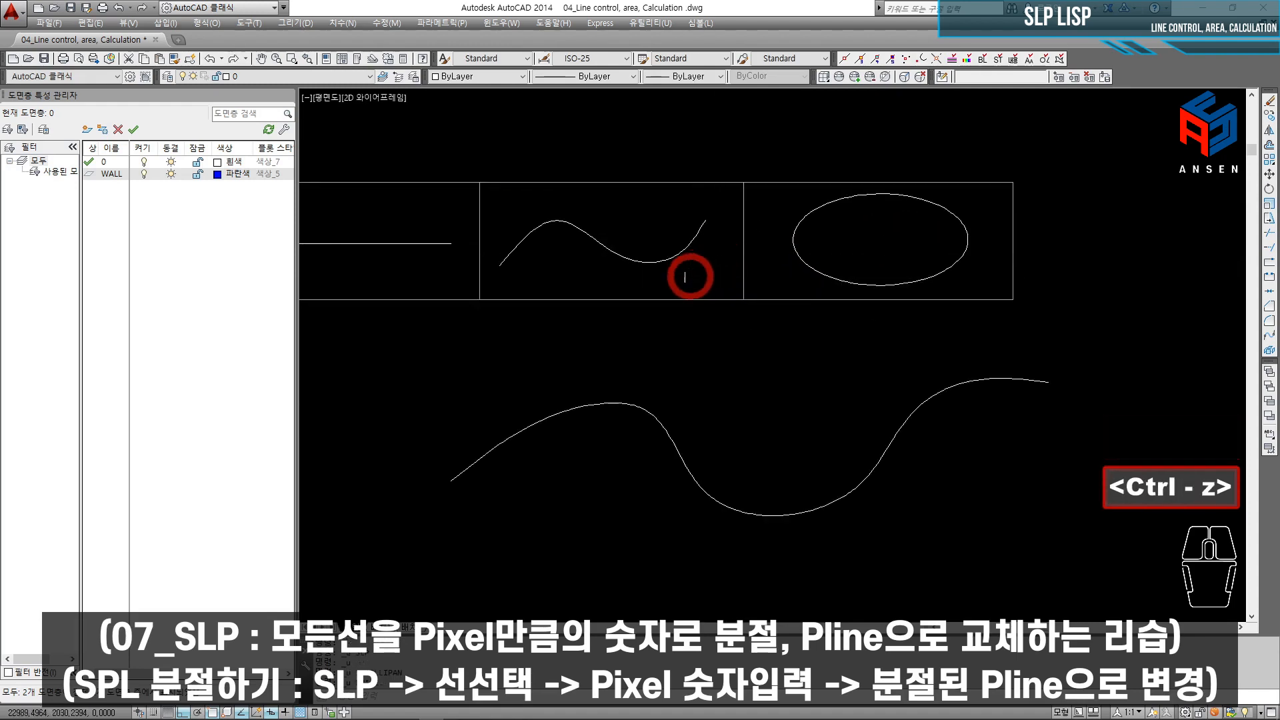
key(Escape)
key(Escape)
click(644, 377)
click(572, 479)
key(e)
key(space)
Step: Run SLP on the wavy spline in the SLP row with a Pixel value of 50 to divide it into segments
scroll(630, 189, up, 4)
click(660, 294)
click(558, 364)
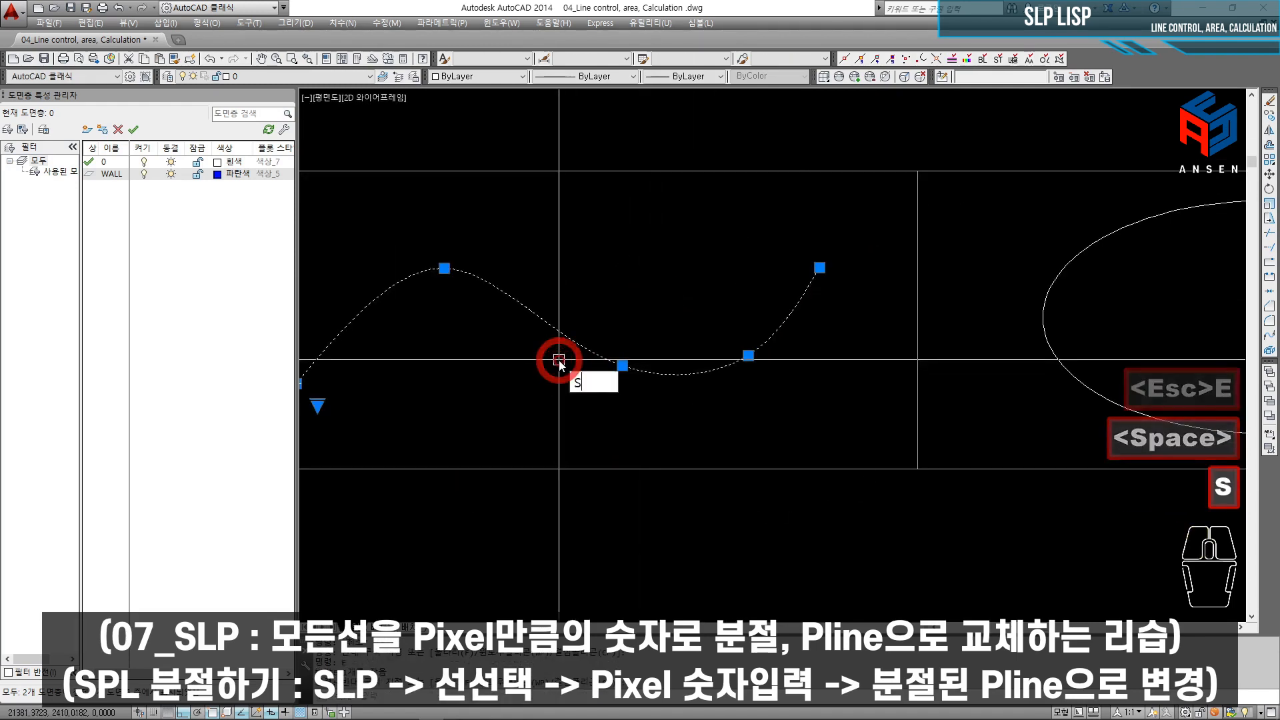
text(SL)
key(BackSpace)
key(BackSpace)
text(SLP)
key(Return)
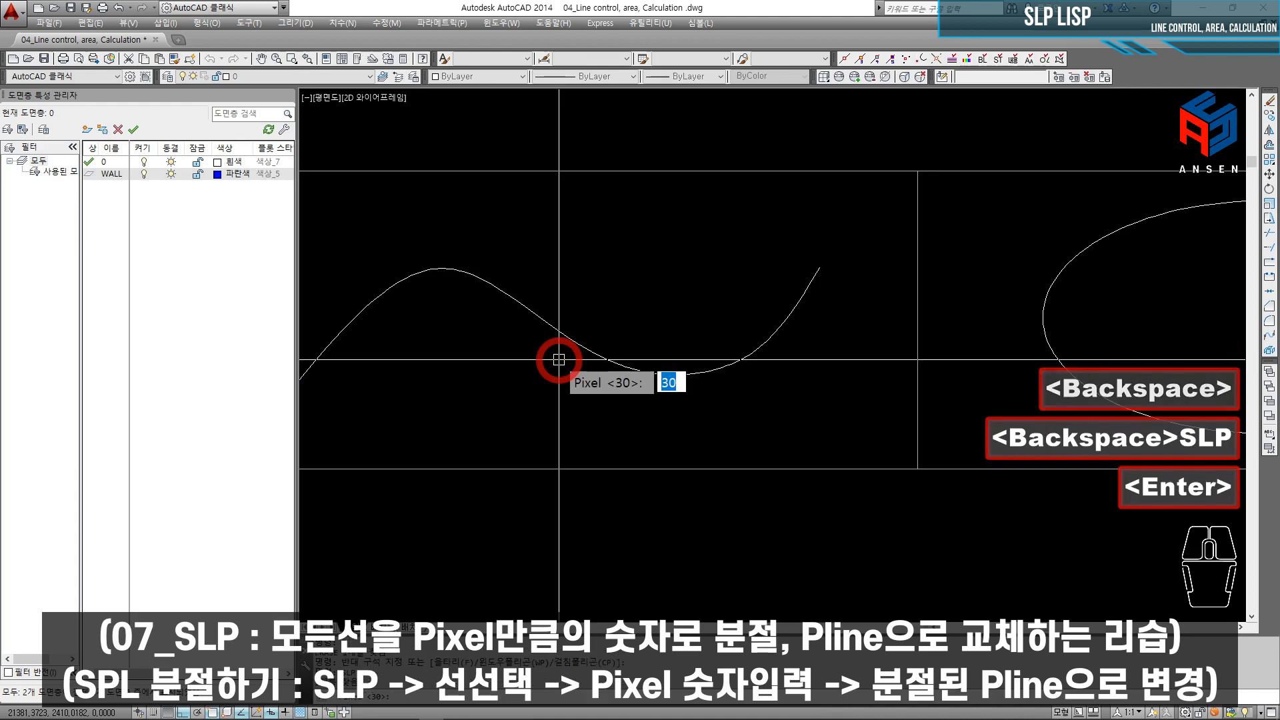
text(50)
key(Return)
Step: Select the divided wavy line to inspect its segment points along the curve, and clear the selection
scroll(572, 360, down, 4)
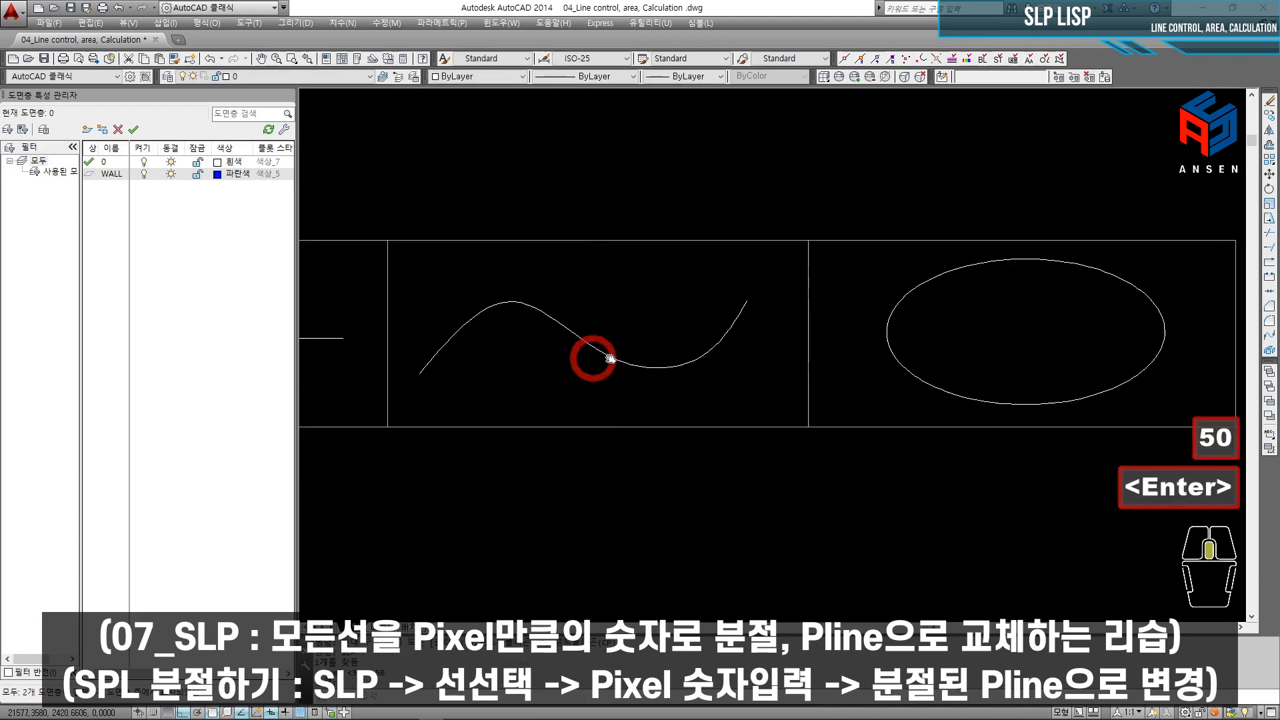
scroll(627, 360, up, 4)
key(Escape)
click(656, 362)
click(573, 315)
scroll(416, 375, up, 3)
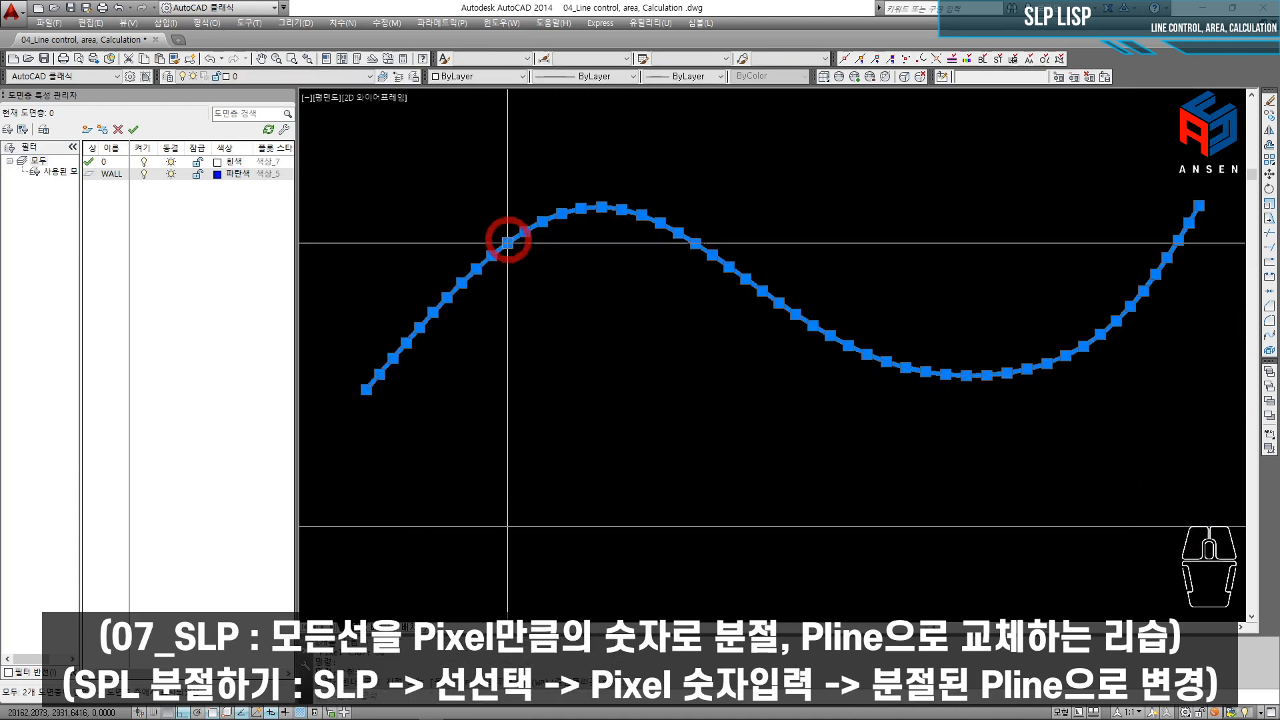
scroll(645, 293, down, 3)
scroll(751, 345, up, 3)
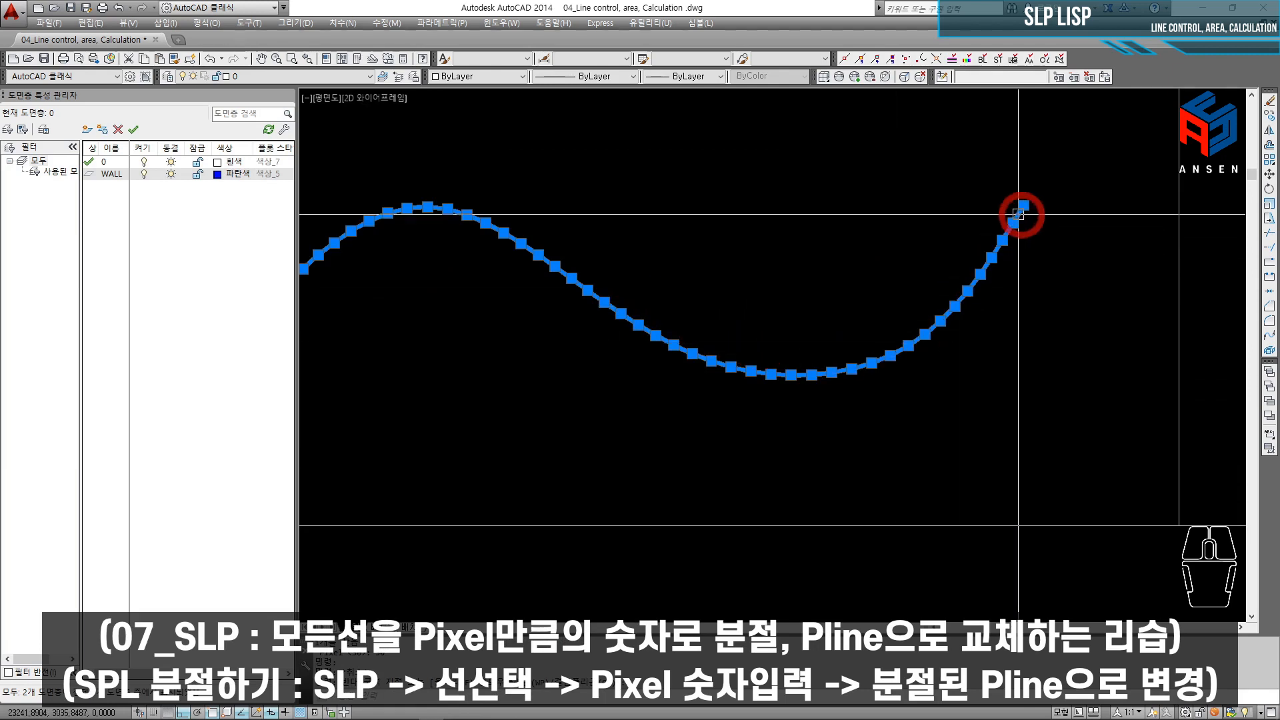
scroll(741, 251, down, 2)
key(Escape)
key(Escape)
click(658, 332)
click(631, 266)
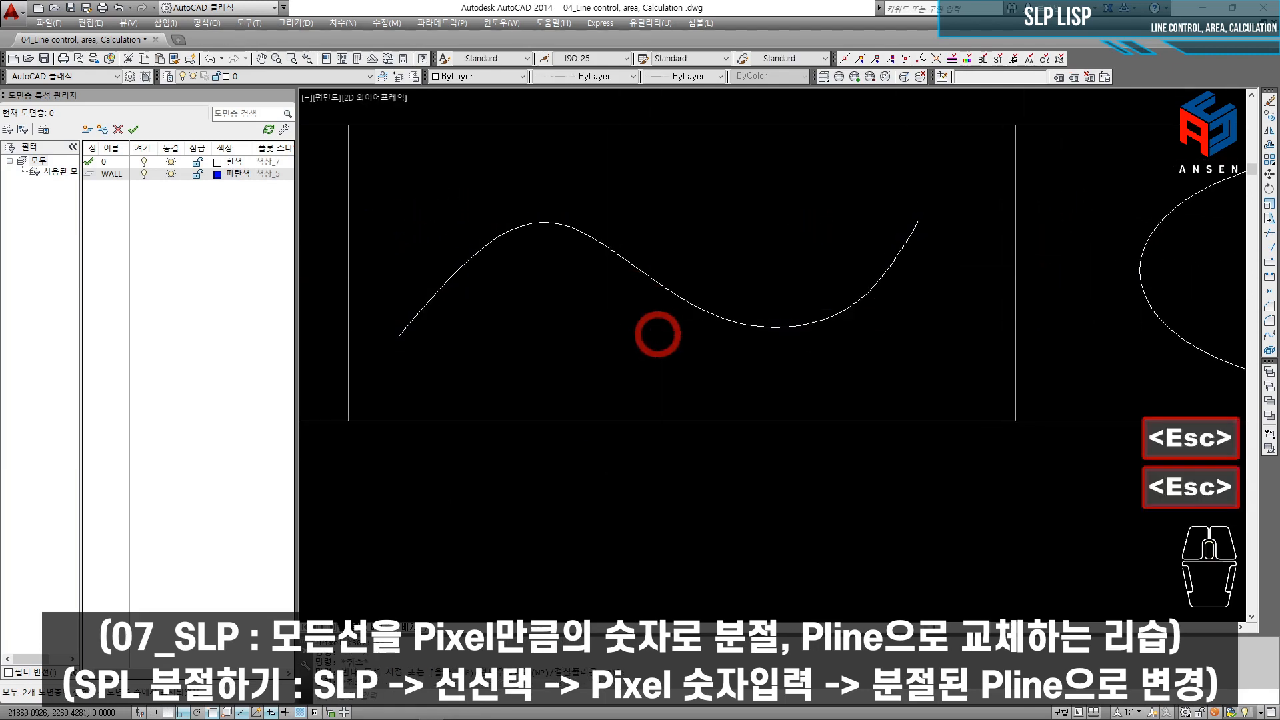
scroll(517, 306, down, 2)
key(Escape)
key(Escape)
Step: Run SLP on the ellipse in the SLP row with a Pixel value of 50 to convert it to a segmented polyline
middle_drag(927, 338, 835, 355)
middle_drag(898, 302, 792, 321)
click(792, 321)
click(733, 268)
middle_drag(970, 304, 878, 314)
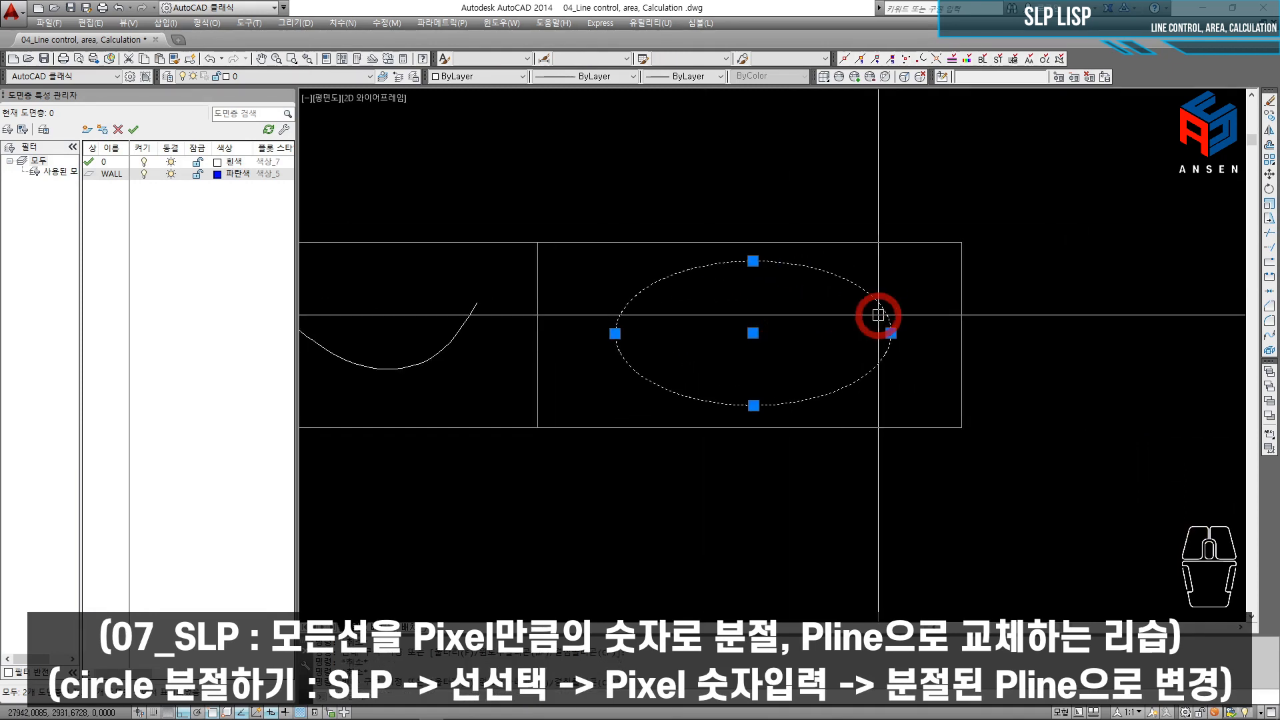
text(P)
key(Return)
text(50)
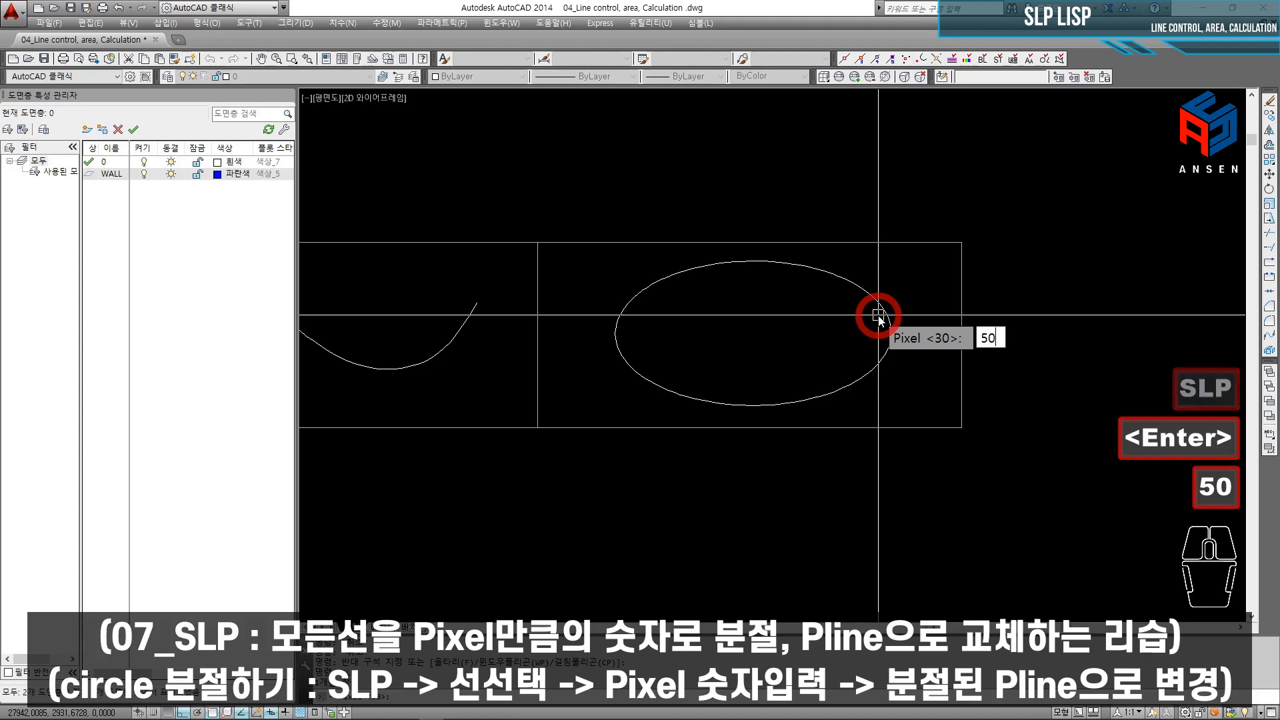
key(Return)
Step: Inspect the segment points around the divided ellipse and clear the selection
scroll(878, 312, up, 5)
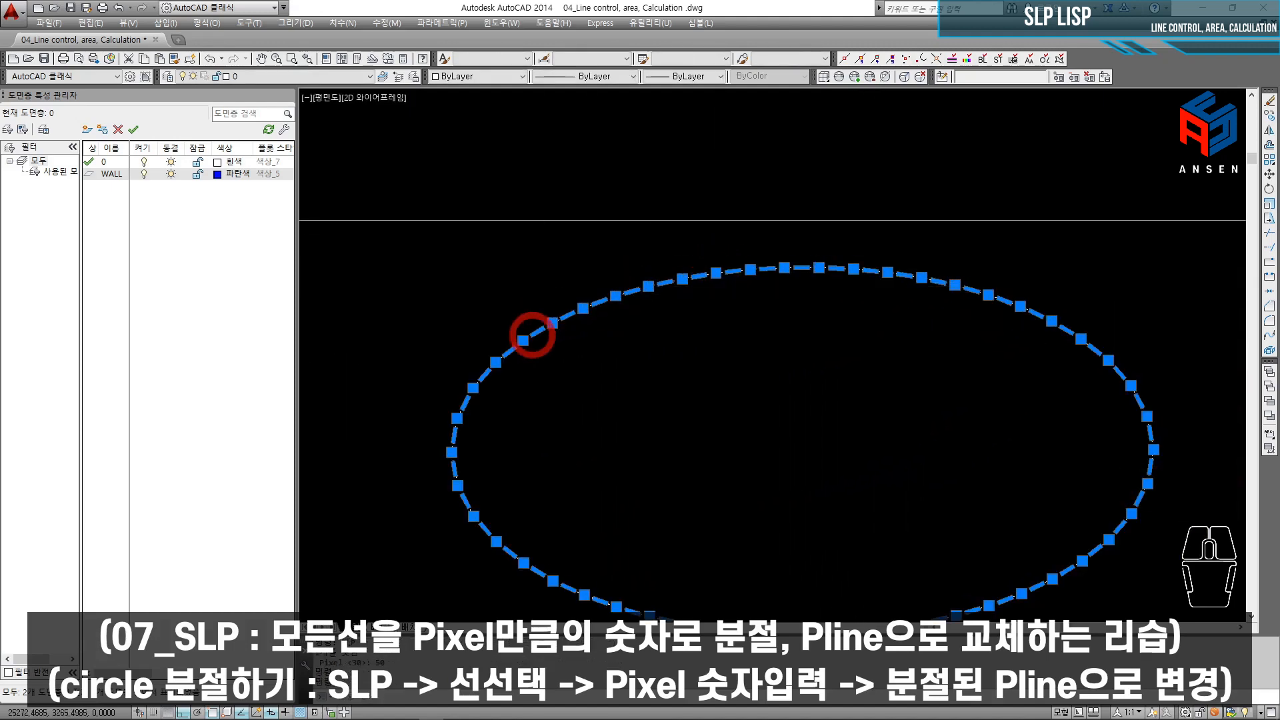
scroll(482, 301, down, 1)
scroll(481, 302, down, 1)
scroll(609, 331, down, 4)
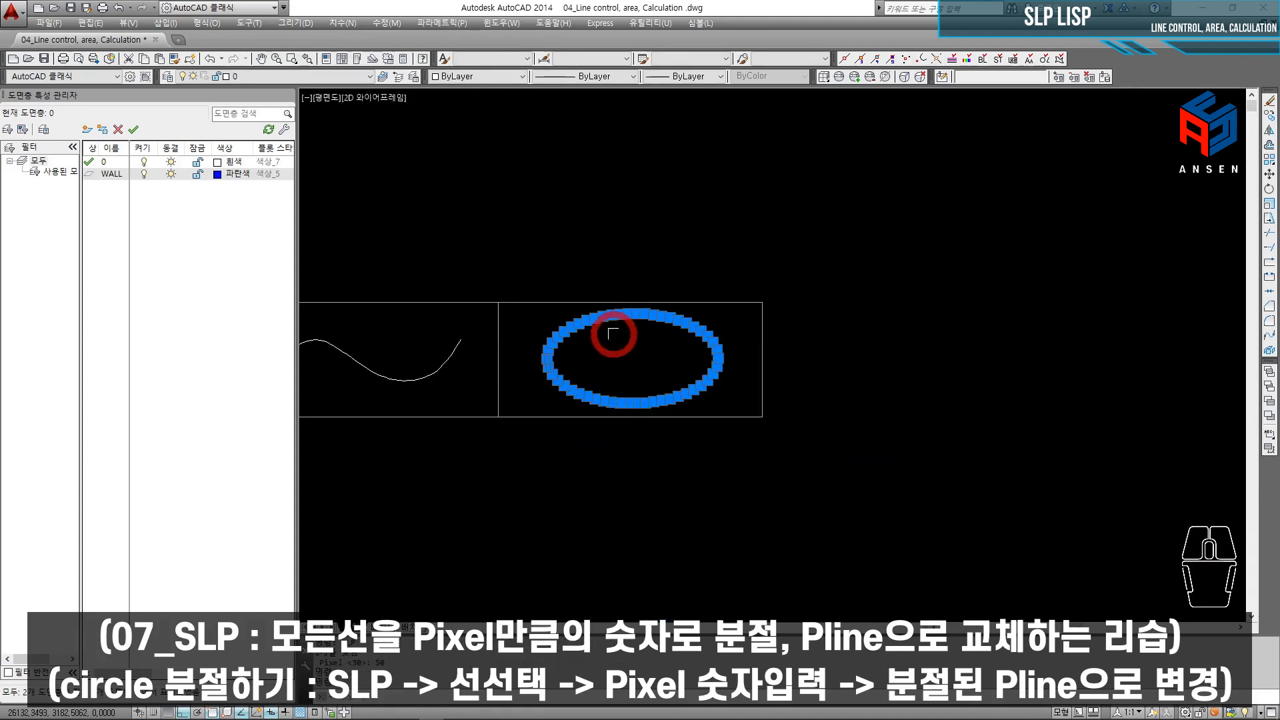
middle_drag(609, 331, 756, 291)
key(Escape)
key(Escape)
Step: Draw a small test circle in the empty area below the ellipse cell
text(c)
key(space)
click(761, 443)
click(797, 466)
key(Escape)
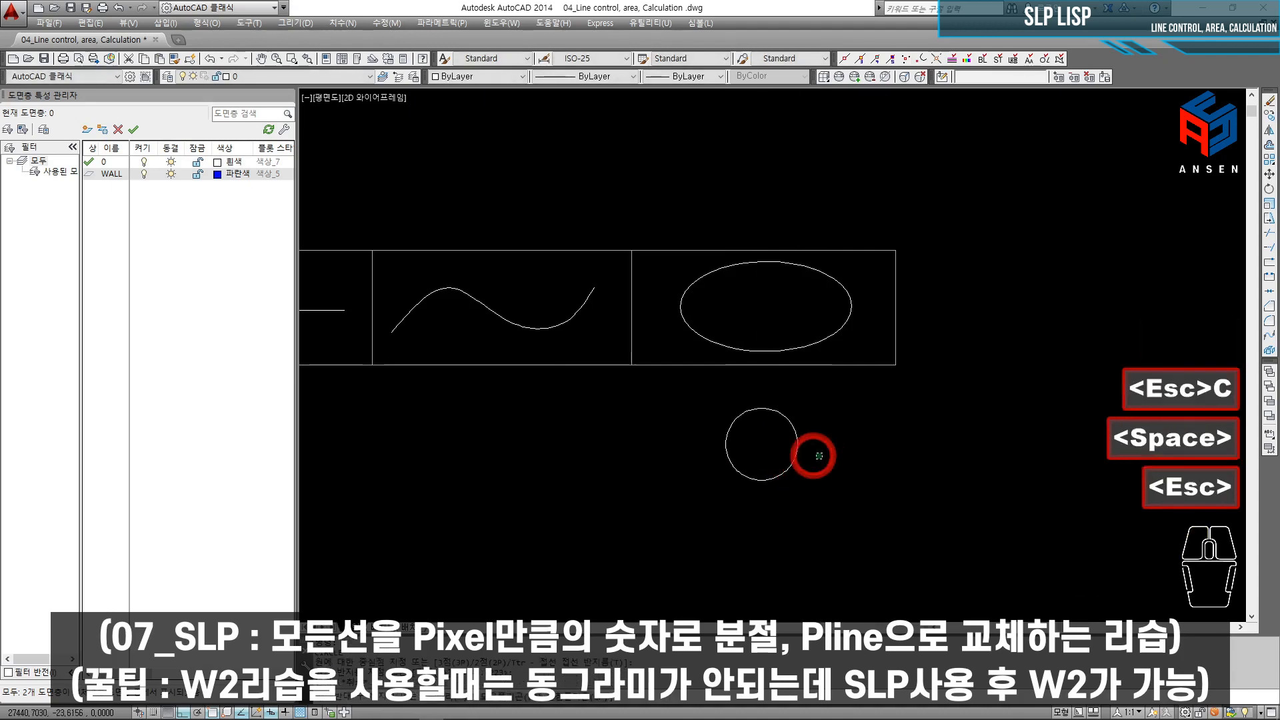
Step: Try to give the test circle below the ellipse a line width of 20 with the W2 command
click(819, 455)
click(797, 437)
scroll(797, 438, up, 4)
middle_drag(796, 438, 787, 401)
text(W2)
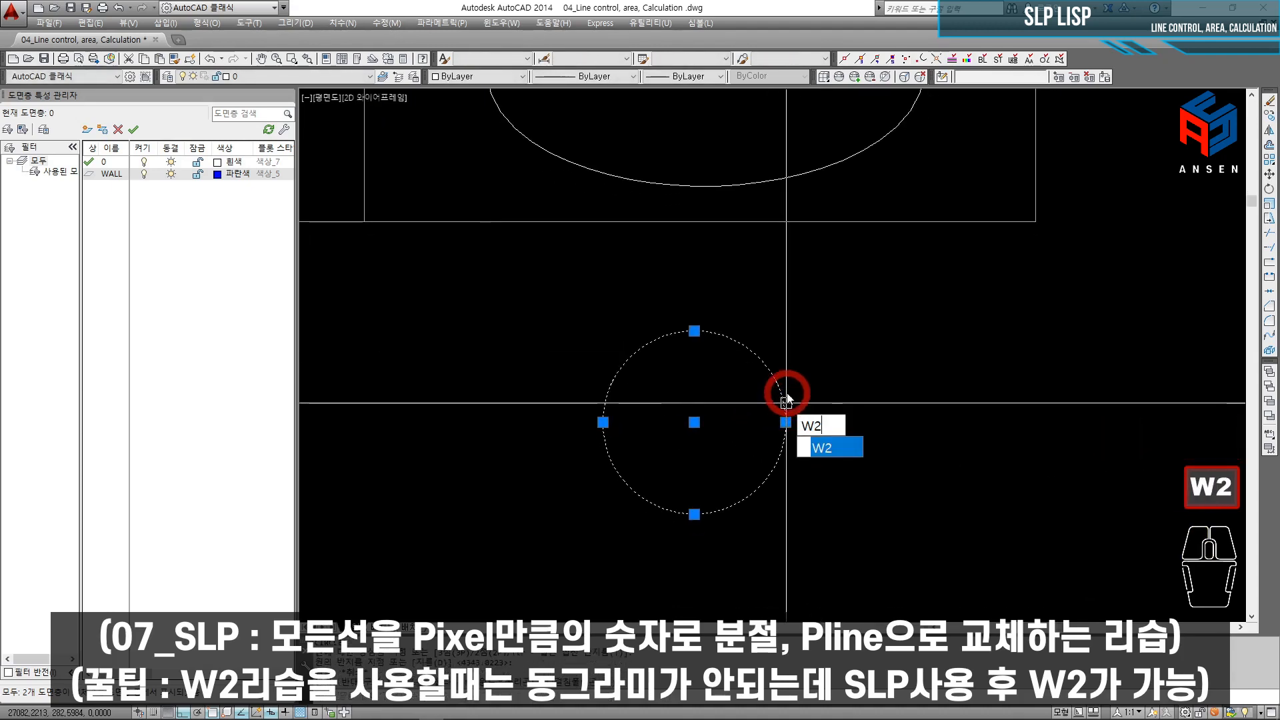
key(space)
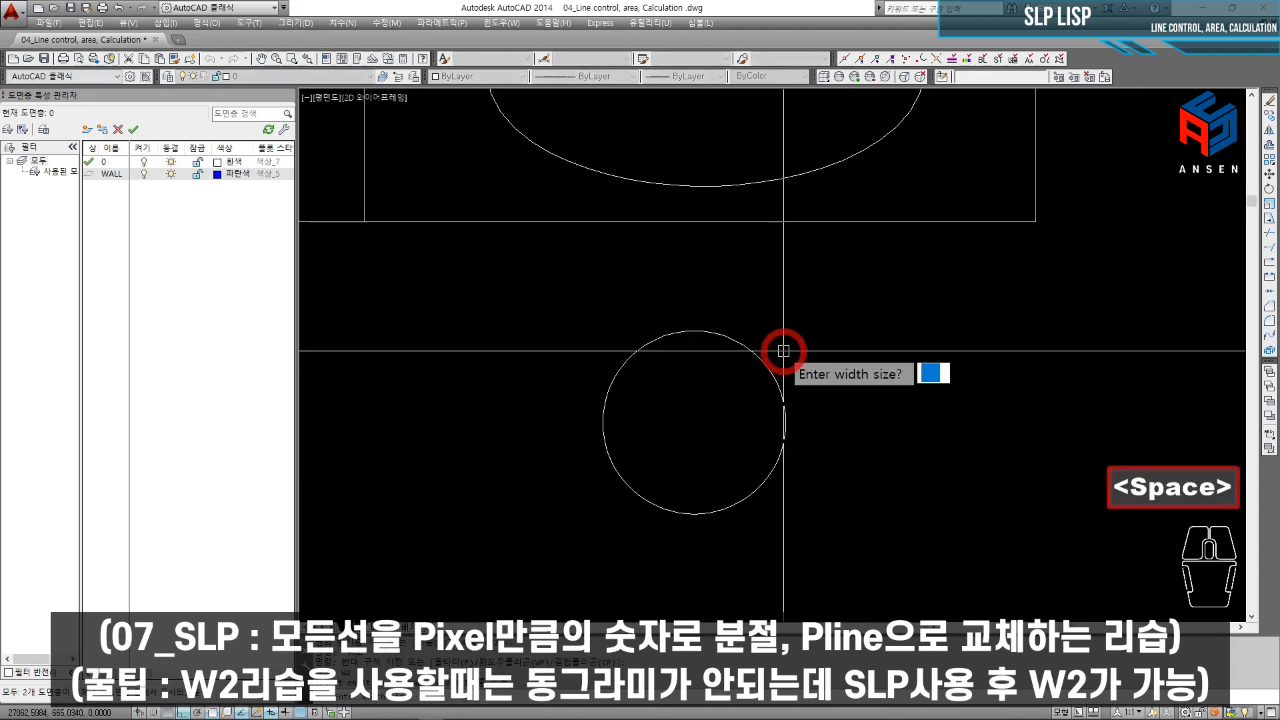
text(20)
key(Return)
scroll(784, 351, up, 8)
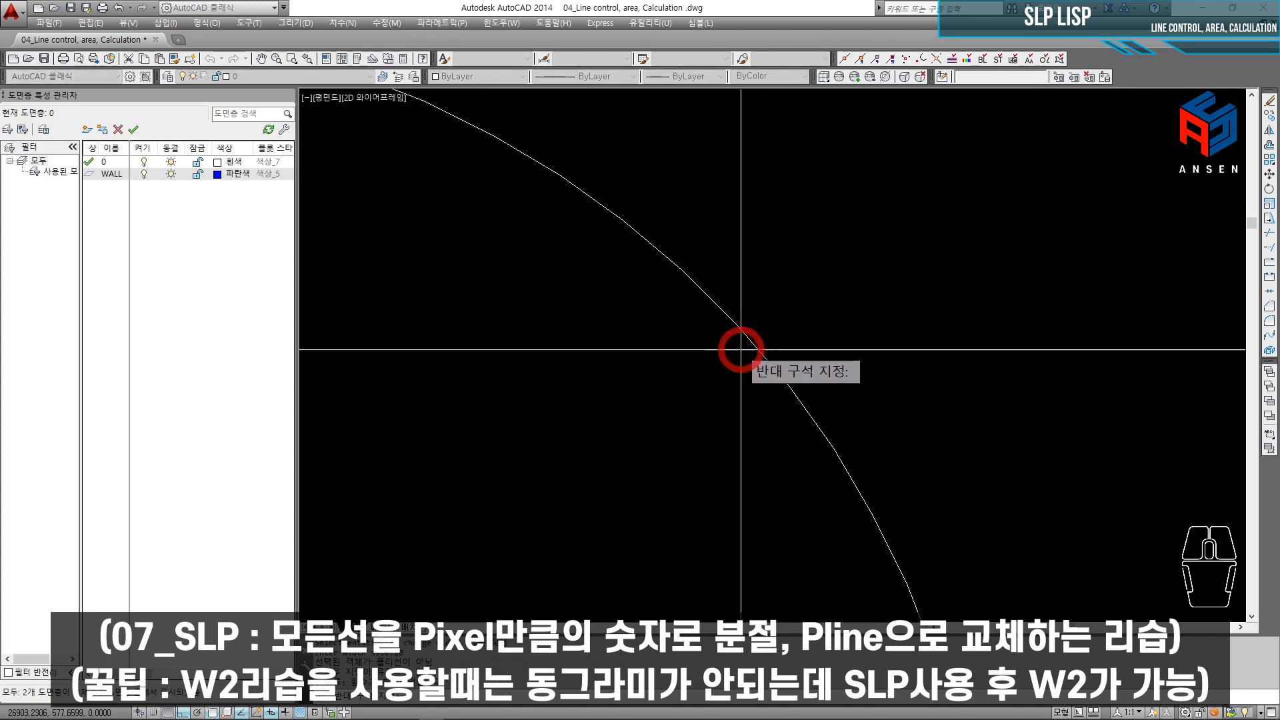
Step: Erase the test spline from the empty area below the SLP row
scroll(808, 294, down, 10)
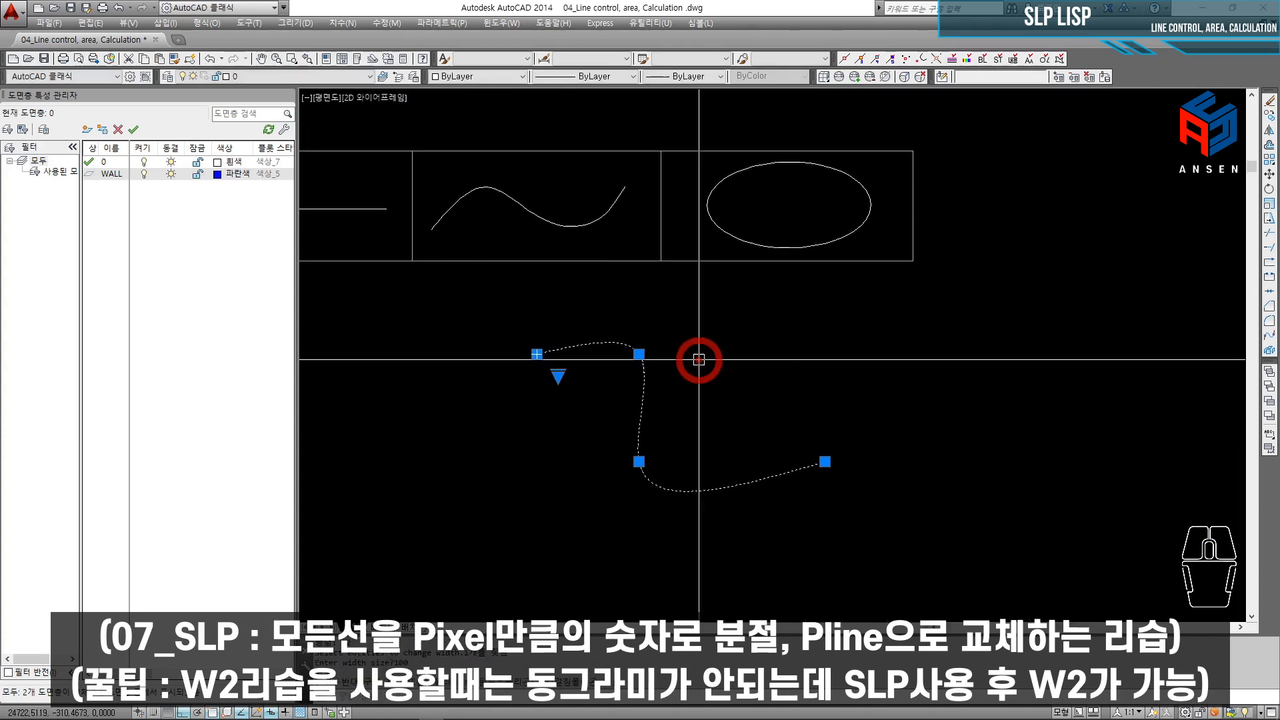
text(e)
key(space)
scroll(675, 314, down, 6)
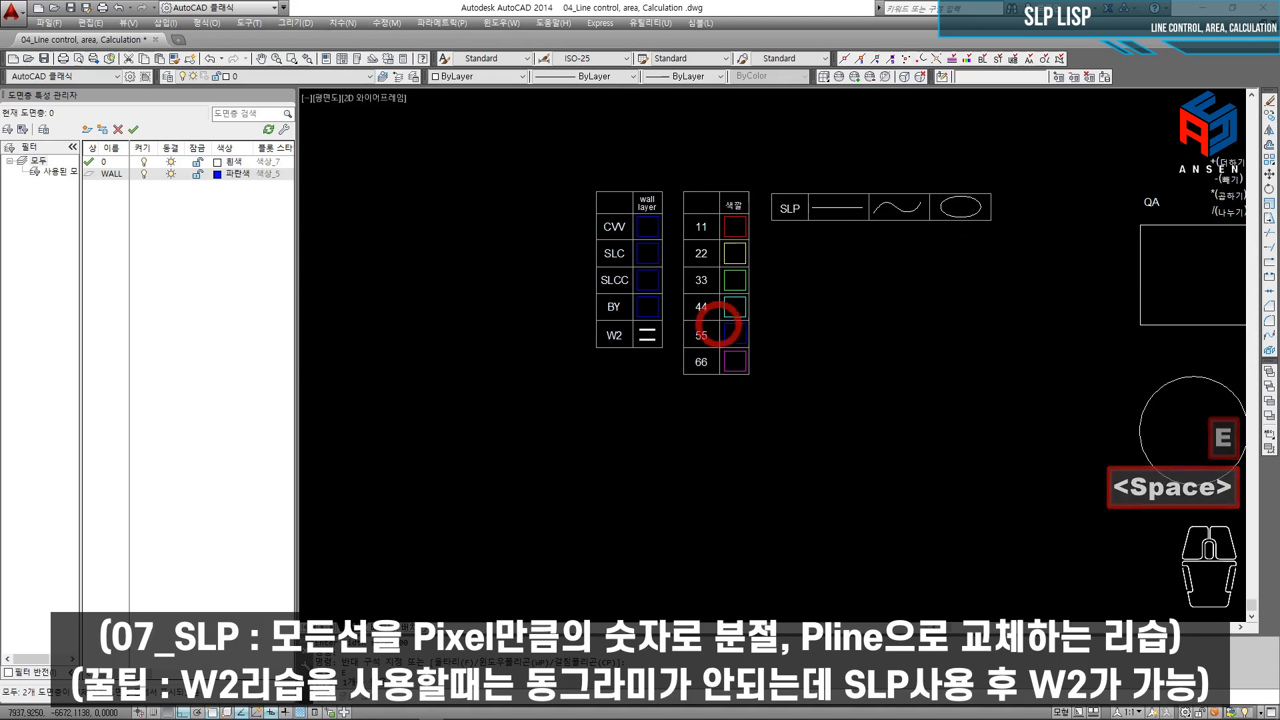
Step: Set the line width of the divided ellipse in the SLP row to 100 with the W2 command
scroll(694, 331, up, 8)
scroll(598, 354, down, 8)
scroll(687, 340, down, 2)
middle_drag(827, 281, 594, 375)
scroll(586, 372, up, 8)
click(623, 346)
click(569, 363)
scroll(593, 353, up, 4)
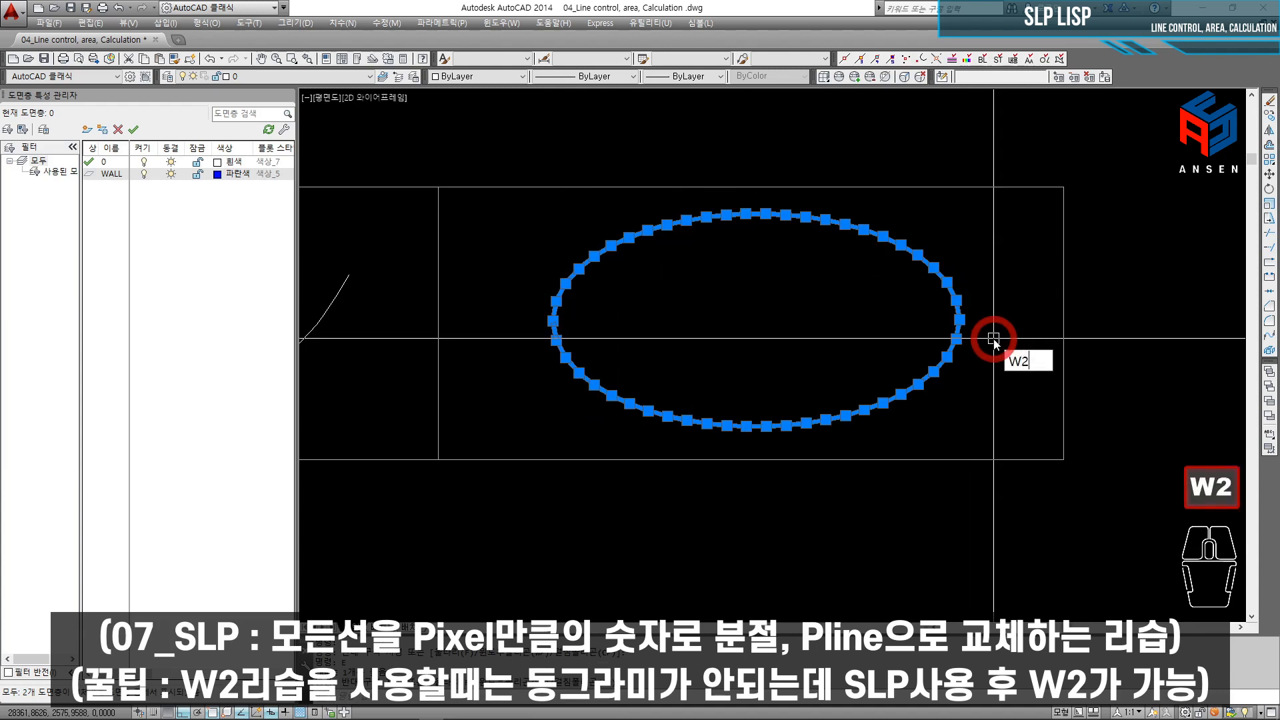
key(space)
text(100)
key(Return)
scroll(941, 370, down, 6)
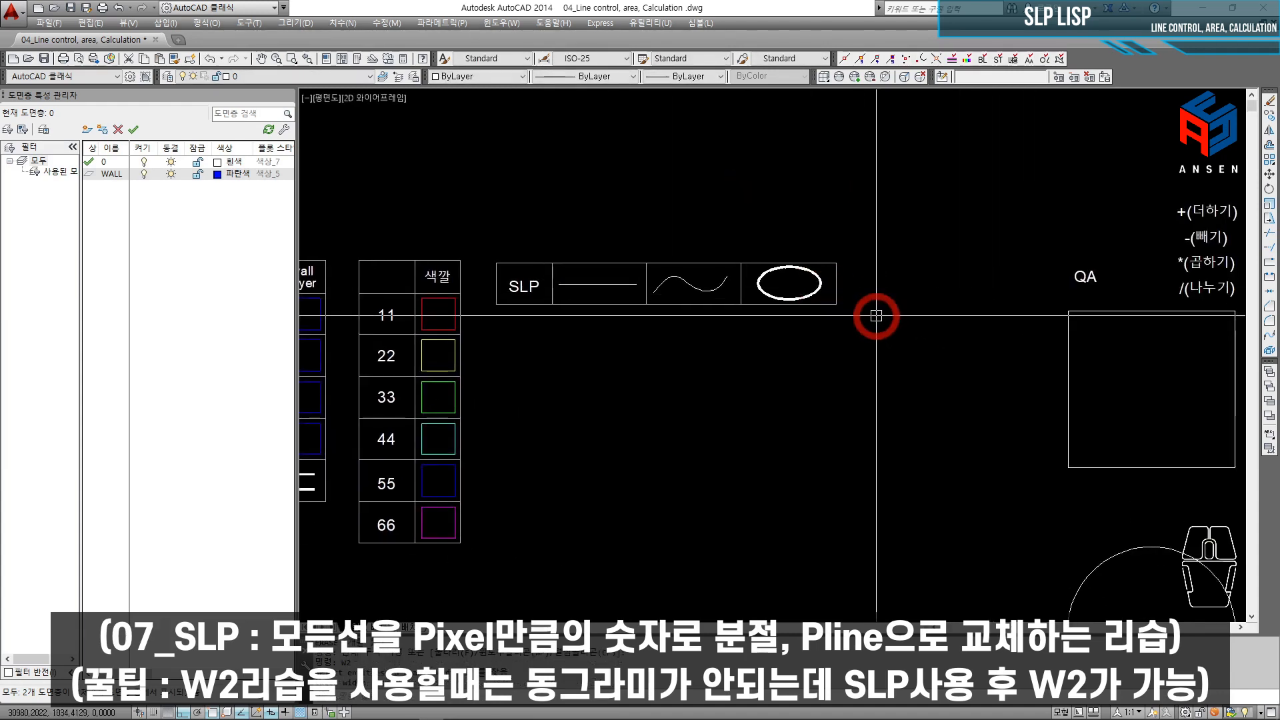
middle_drag(822, 324, 1002, 306)
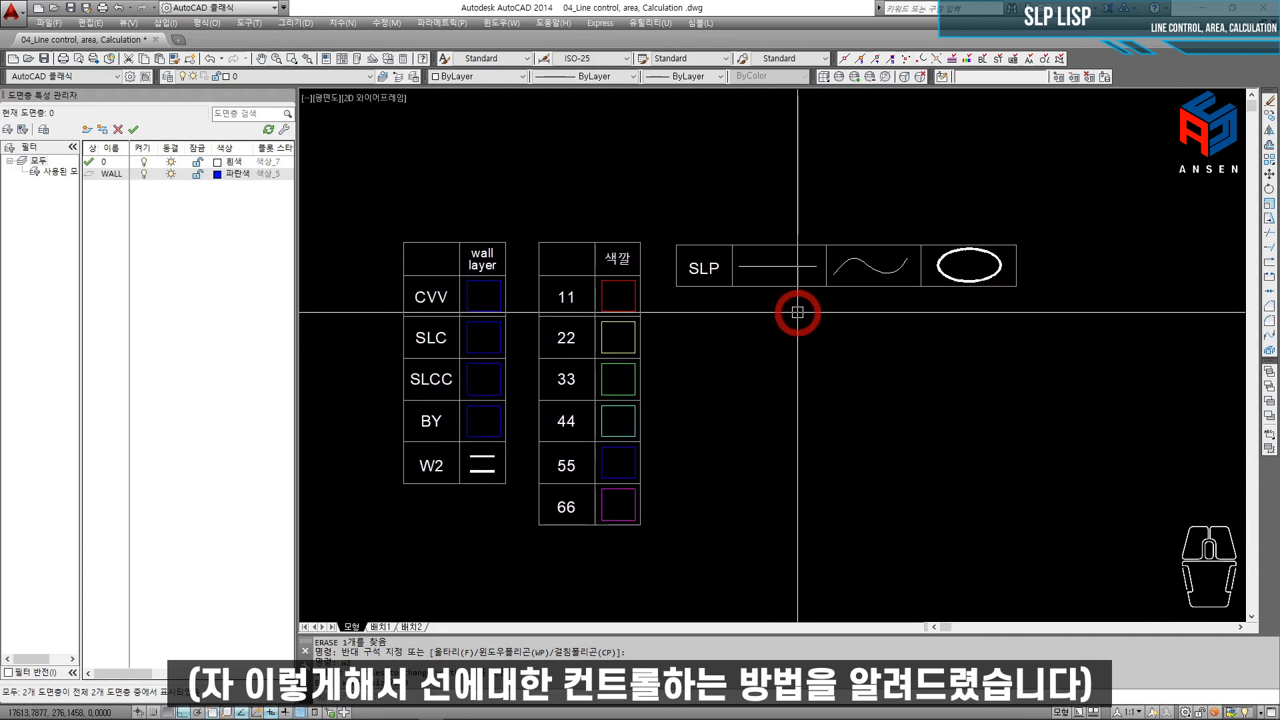
key(Escape)
key(Escape)
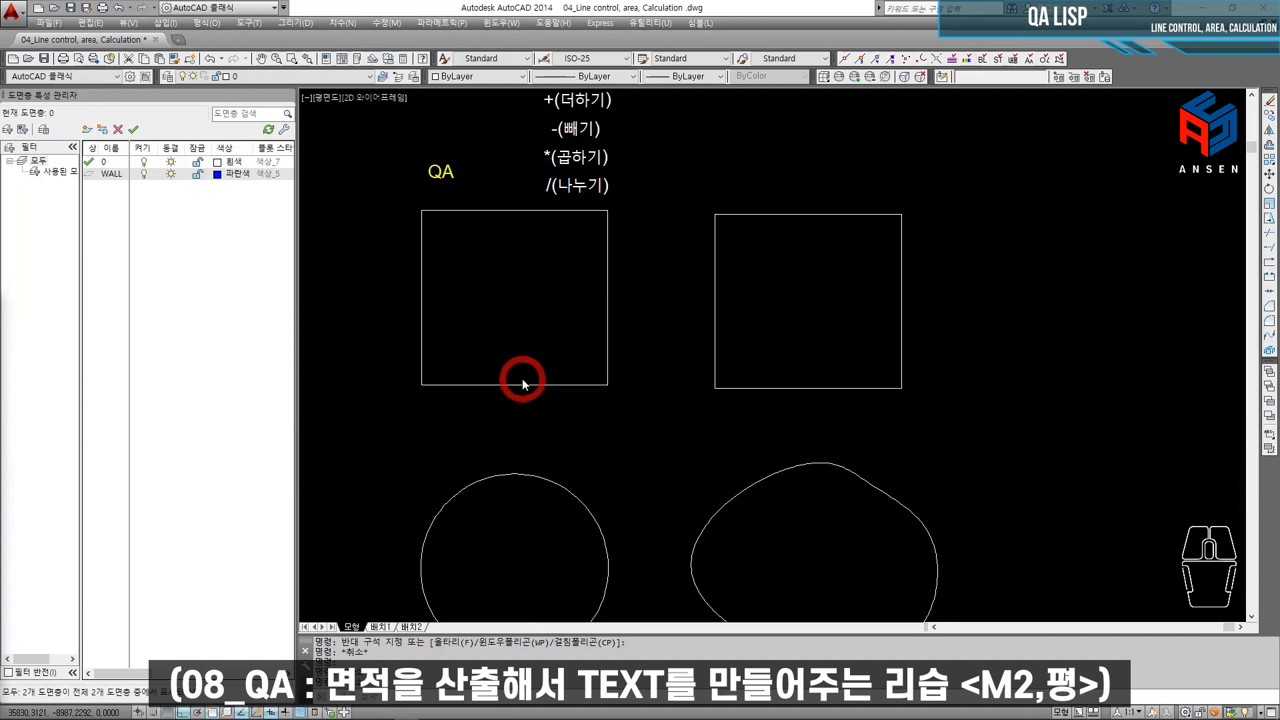
Step: Run QA on the square below the QA label with scale 1, text height 500 and 4 digits to create its area text
scroll(551, 318, up, 5)
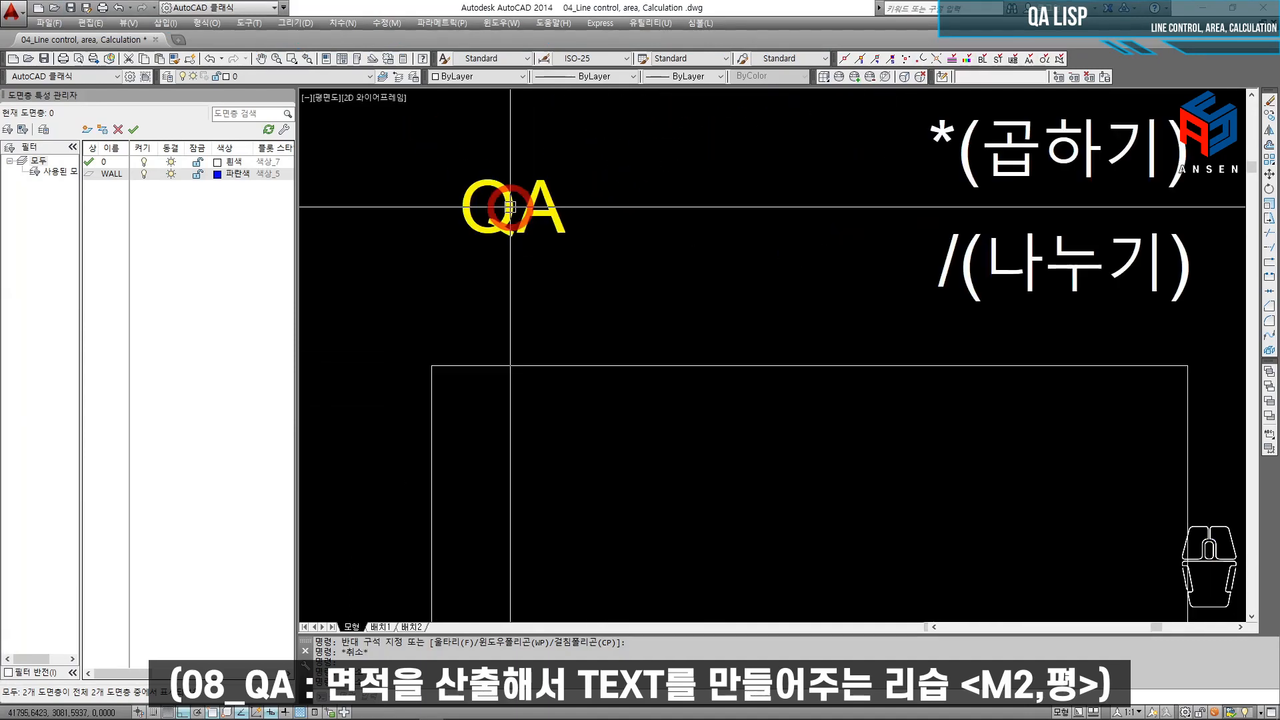
scroll(598, 227, down, 5)
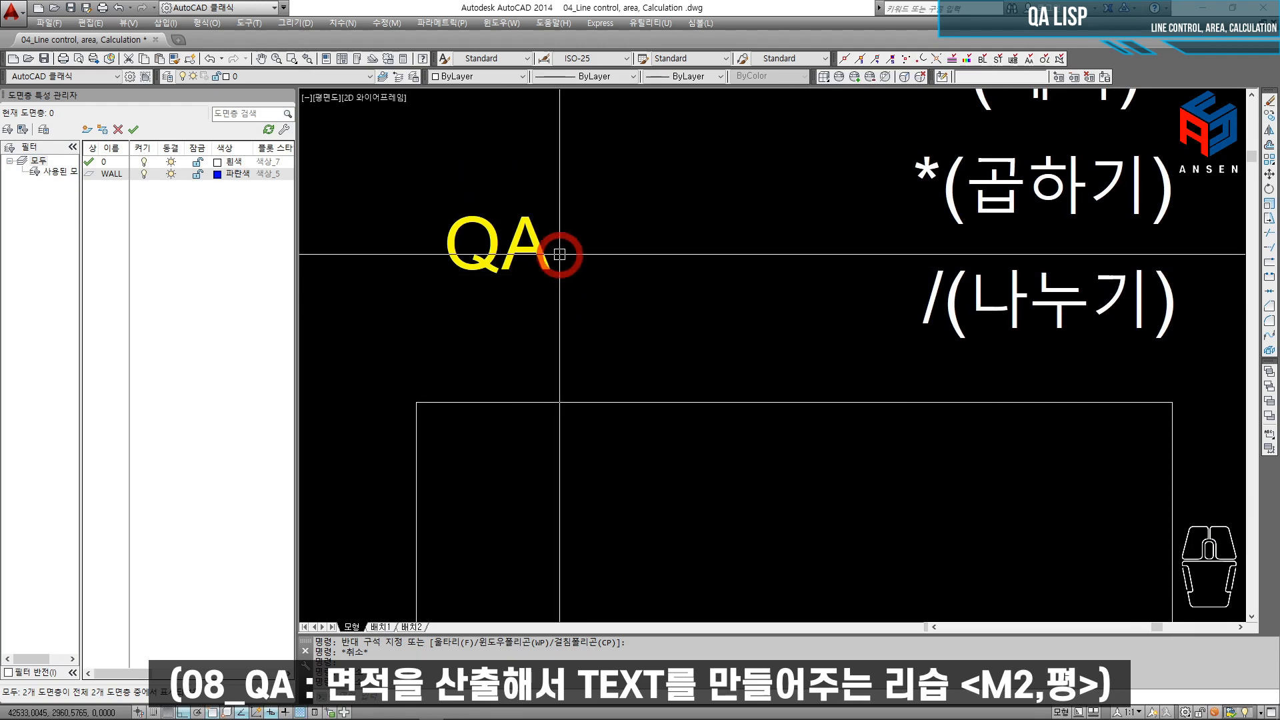
middle_drag(579, 252, 515, 214)
scroll(545, 249, up, 2)
click(641, 280)
click(581, 308)
text(QA)
key(space)
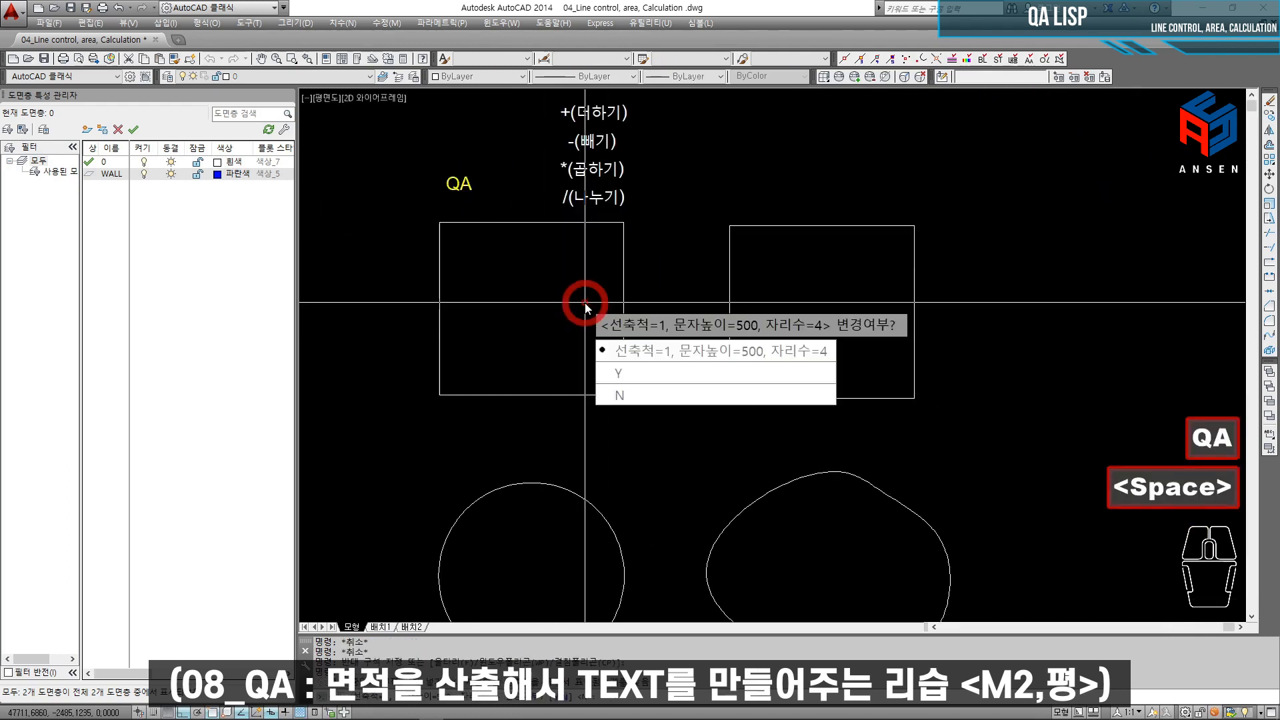
key(space)
key(Escape)
key(Escape)
scroll(560, 280, up, 3)
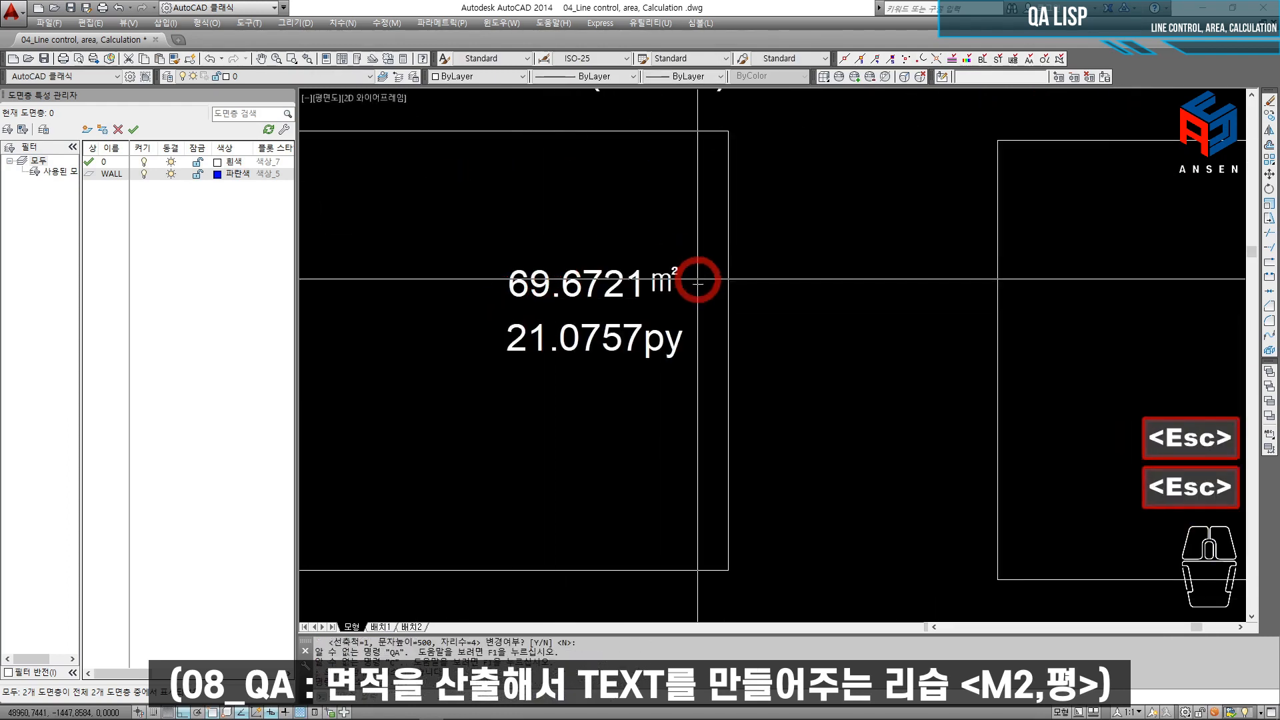
Step: Erase the square metre and py area texts inside the square below the QA label
middle_drag(618, 346, 620, 370)
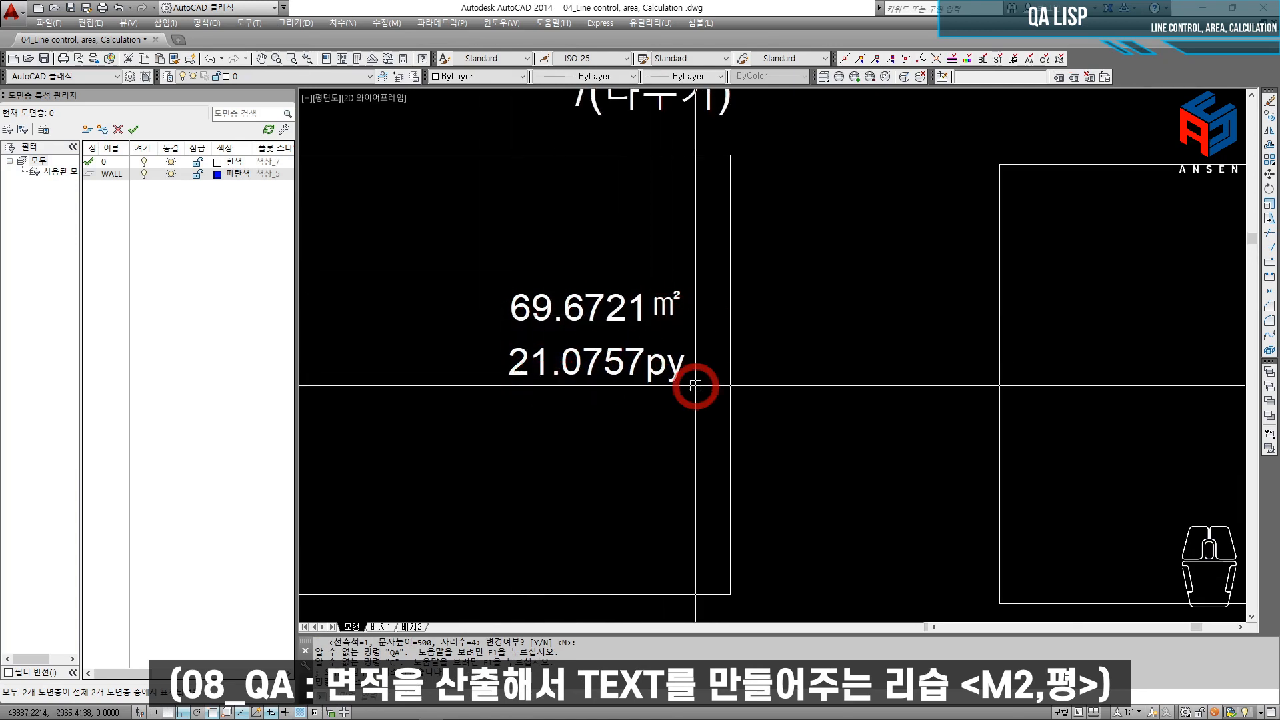
scroll(694, 386, down, 2)
middle_drag(694, 386, 671, 358)
click(664, 387)
click(592, 296)
key(e)
key(space)
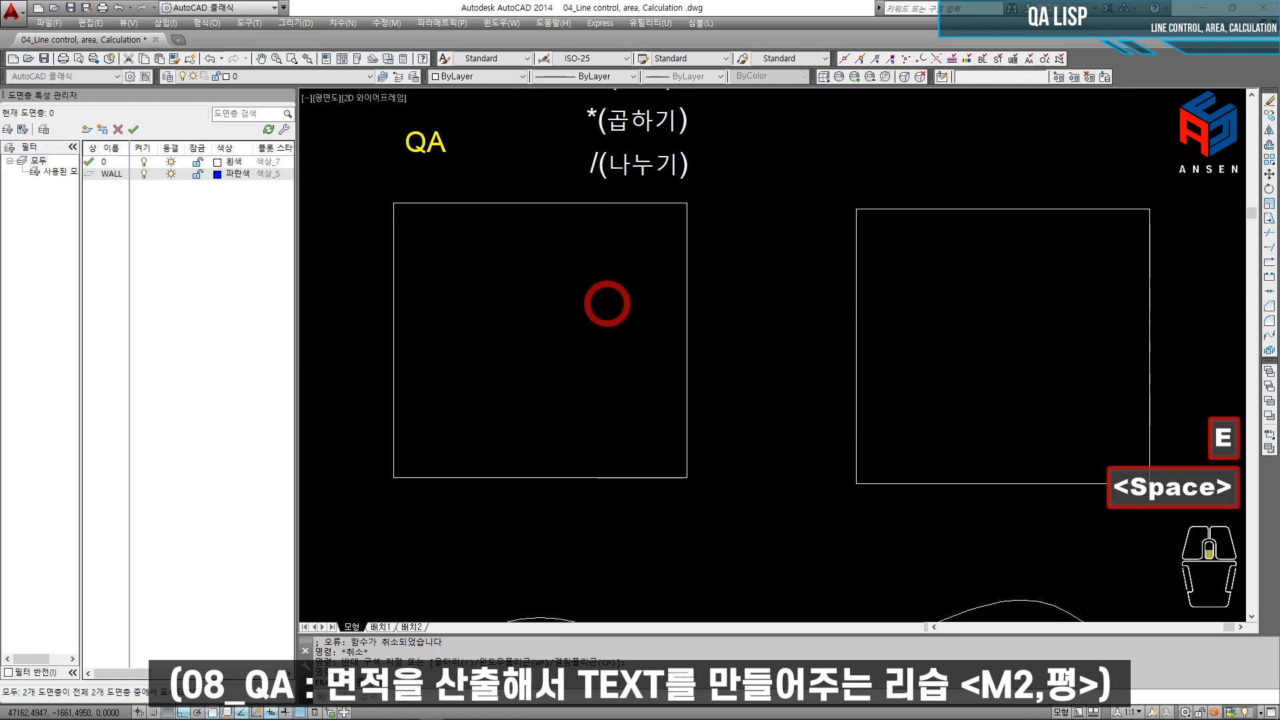
Step: Select the square, the circle and the irregular curve in turn to examine whether they are closed outlines
scroll(611, 316, down, 4)
scroll(608, 334, up, 3)
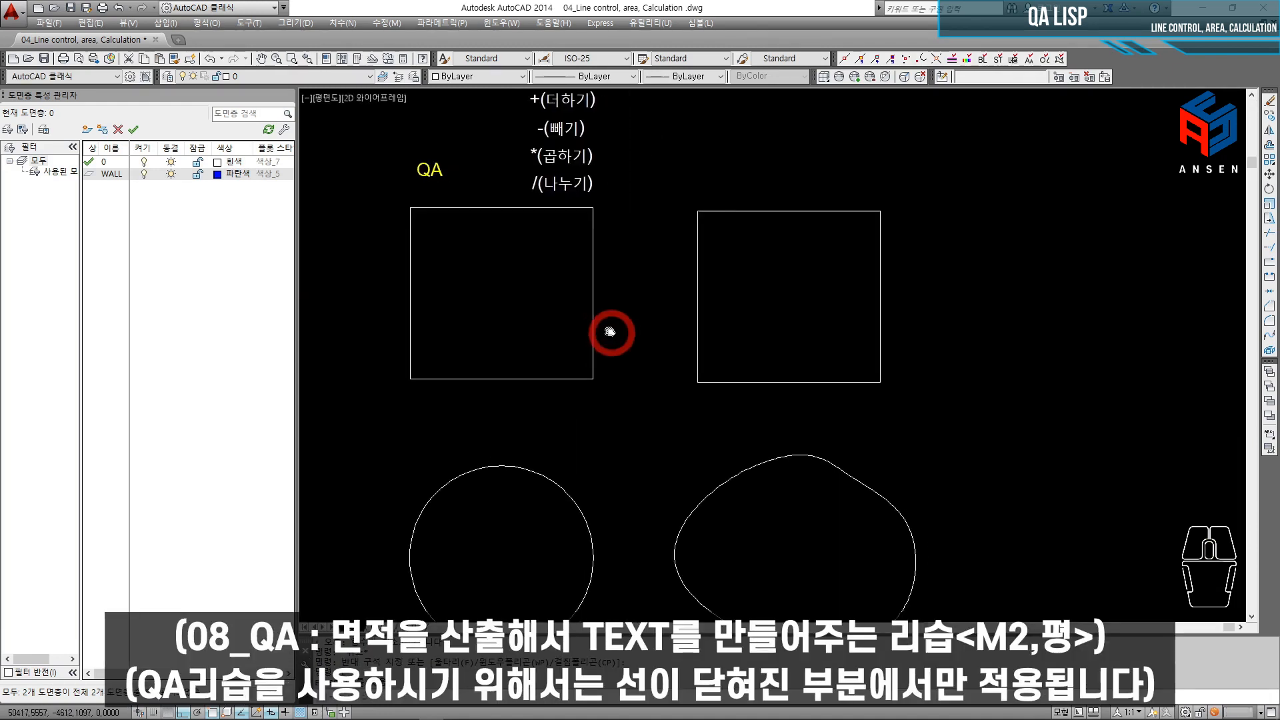
click(410, 263)
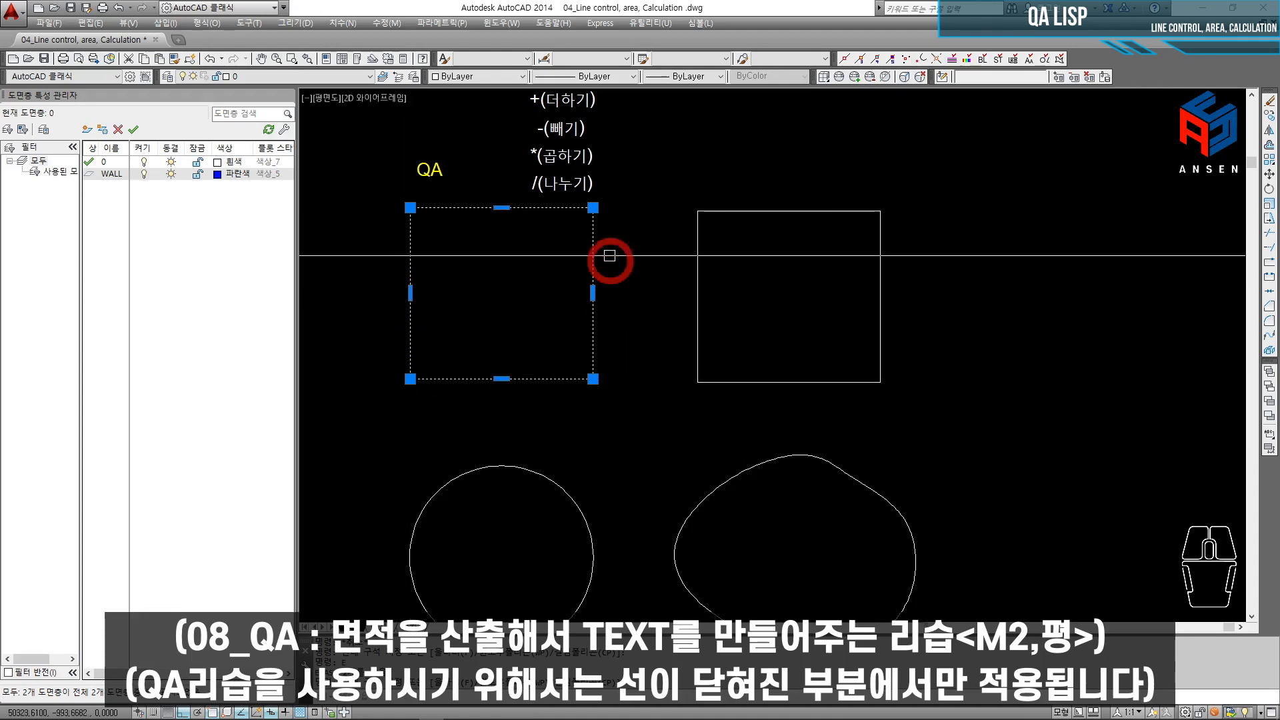
scroll(524, 332, down, 2)
middle_drag(524, 332, 551, 290)
scroll(552, 354, up, 2)
key(Escape)
click(598, 412)
key(Escape)
middle_drag(814, 403, 708, 386)
click(680, 361)
key(Escape)
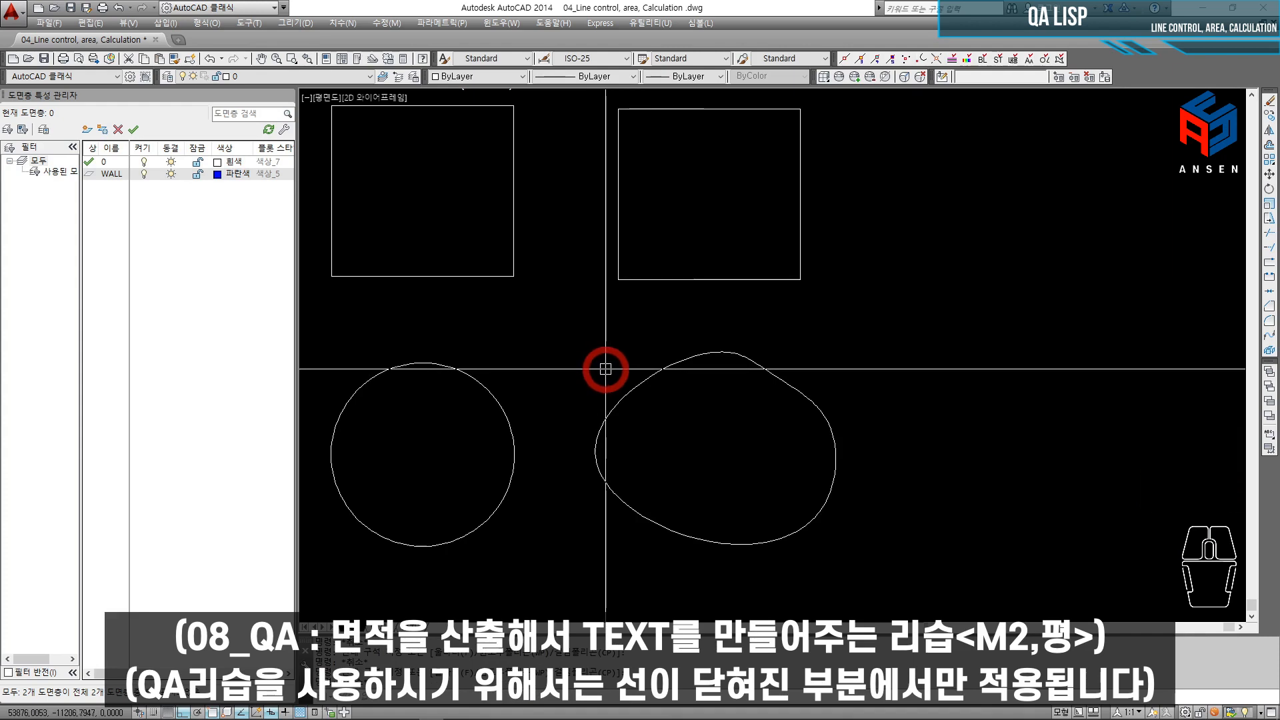
scroll(605, 369, down, 2)
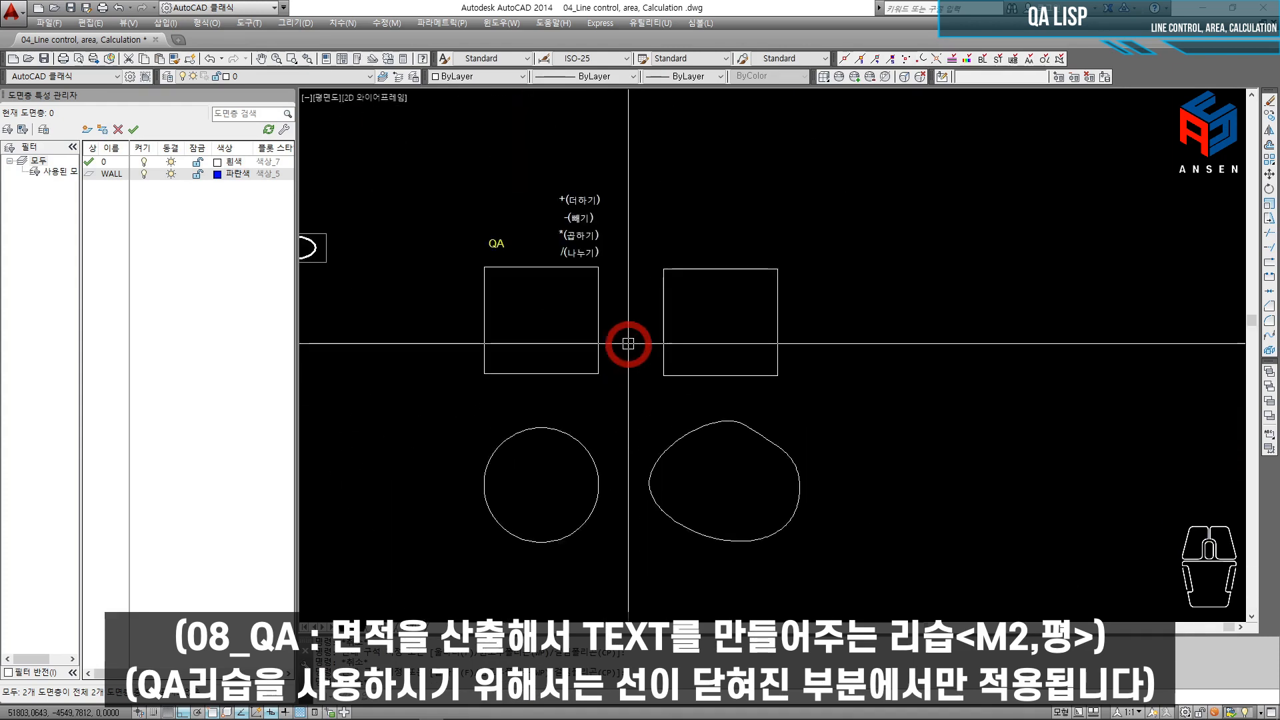
Step: Erase the selected square metre and py area texts inside the square below the QA label
scroll(603, 331, up, 3)
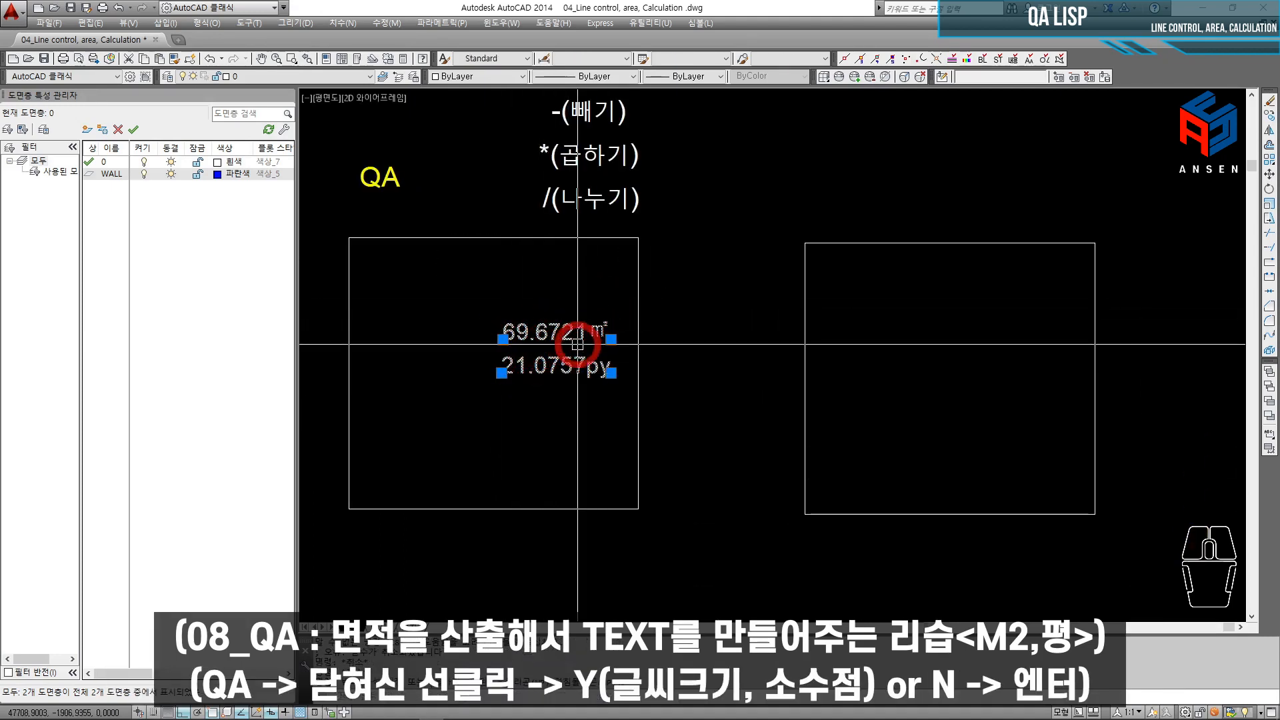
text(e)
key(space)
Step: Run QA on the square below the QA label, changing the text height to 1000 and the decimal places to 3, to create its area texts
text(qa)
key(space)
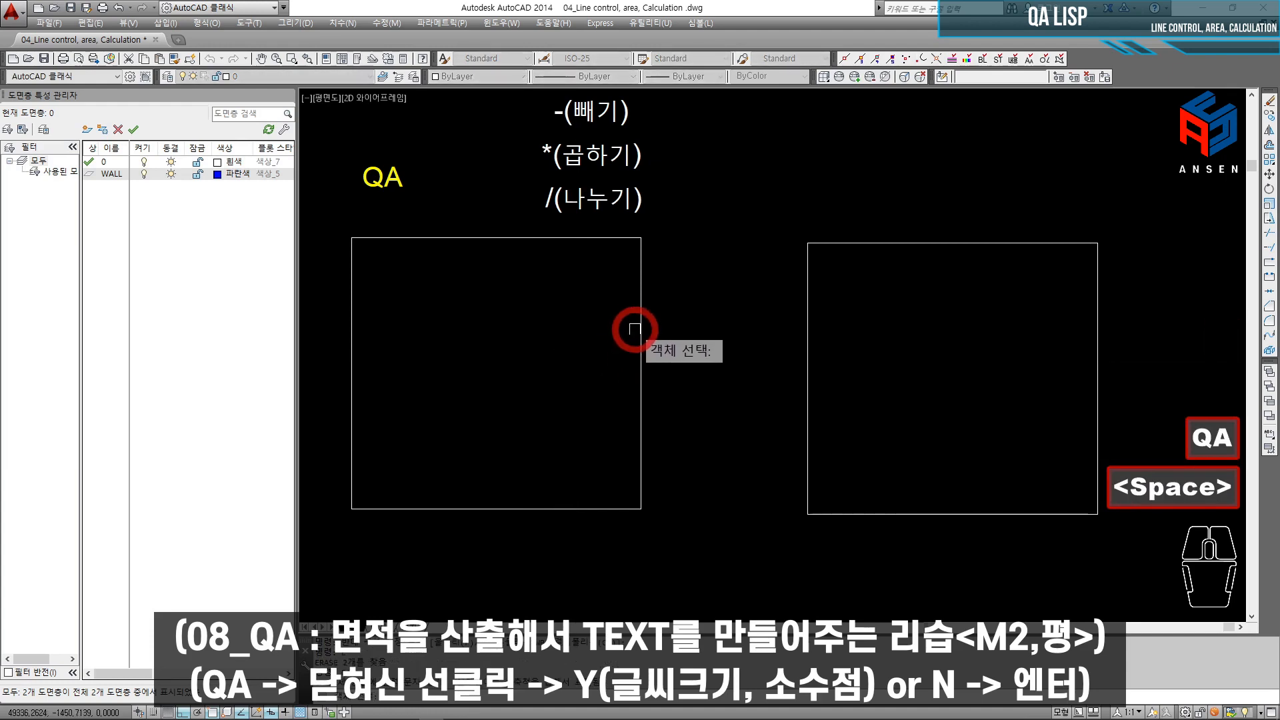
click(640, 297)
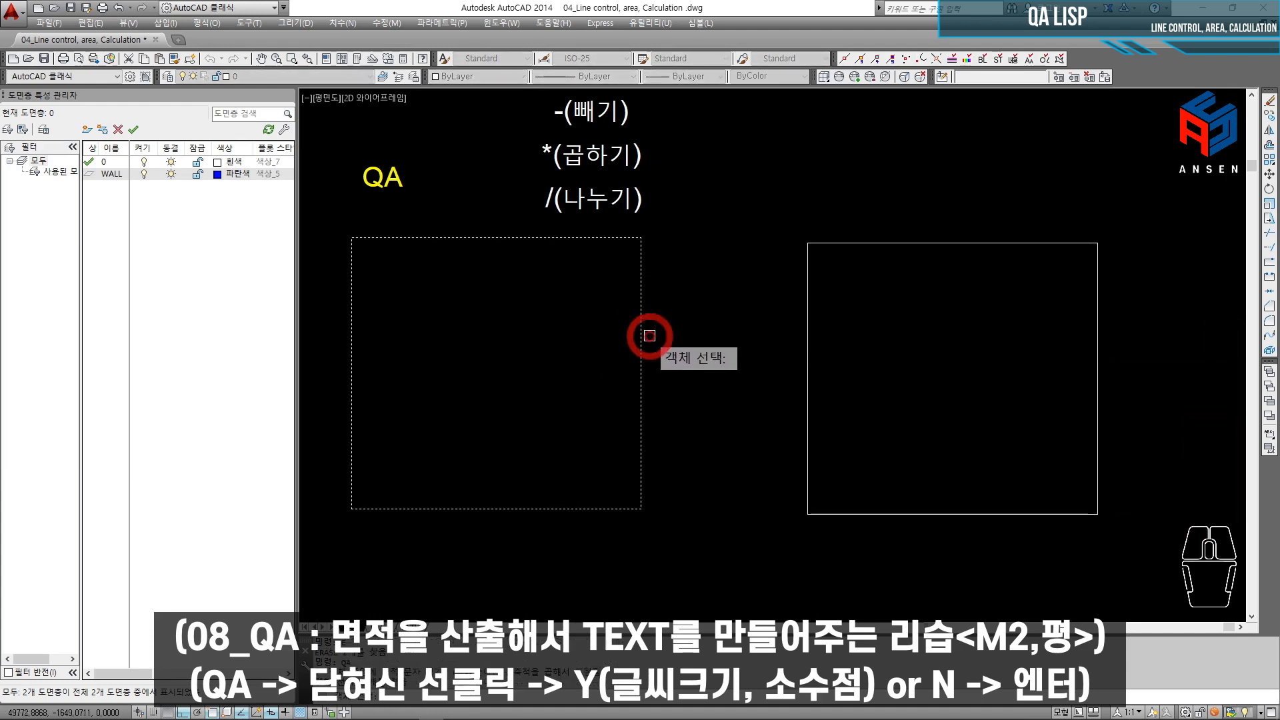
key(space)
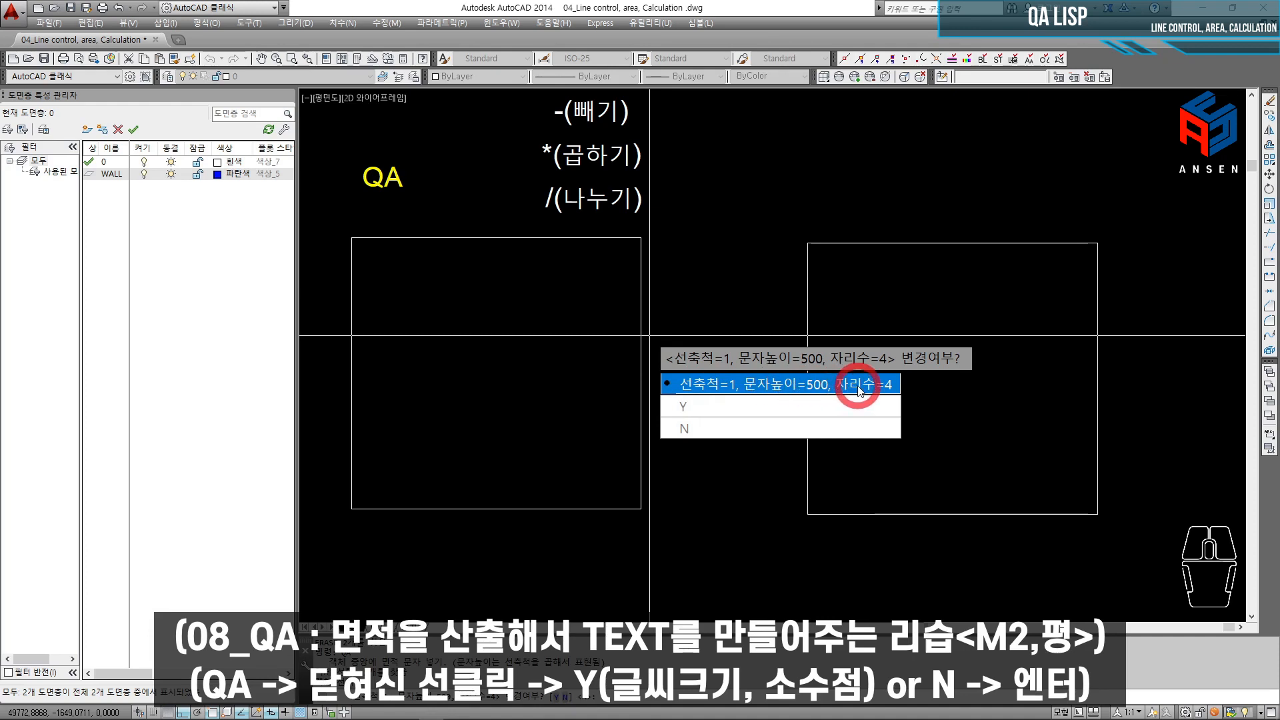
key(Return)
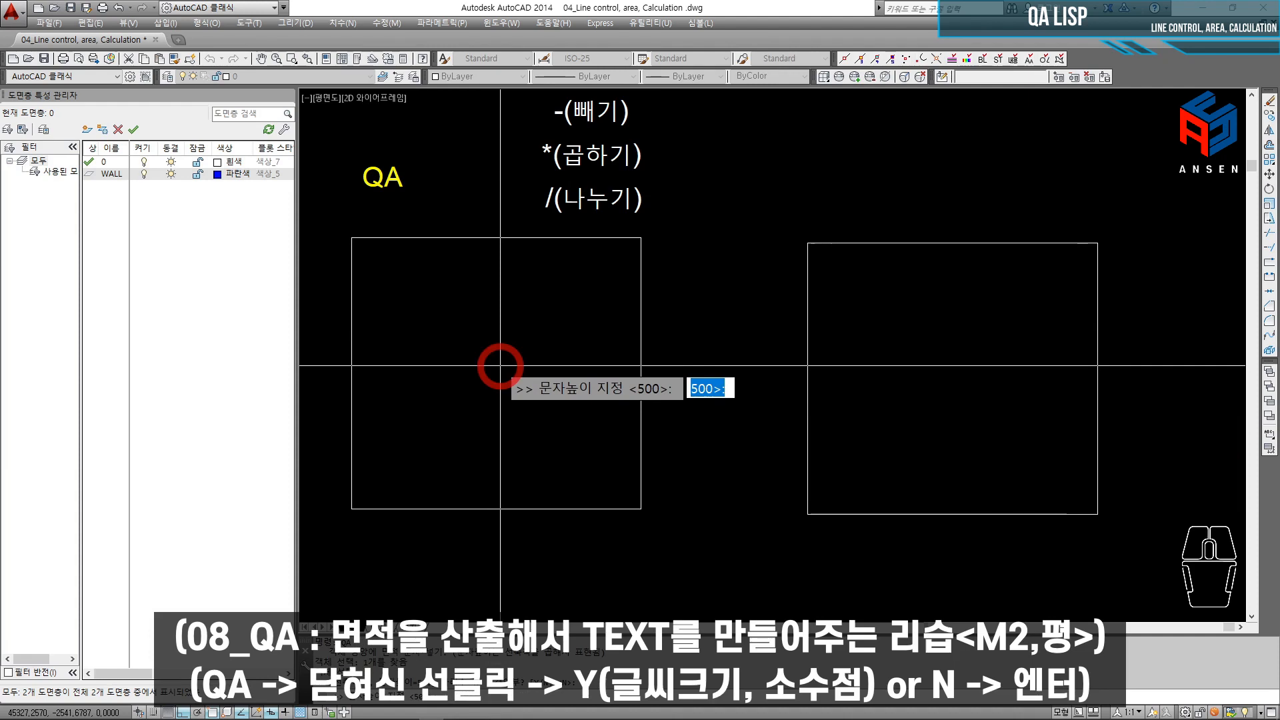
key(Return)
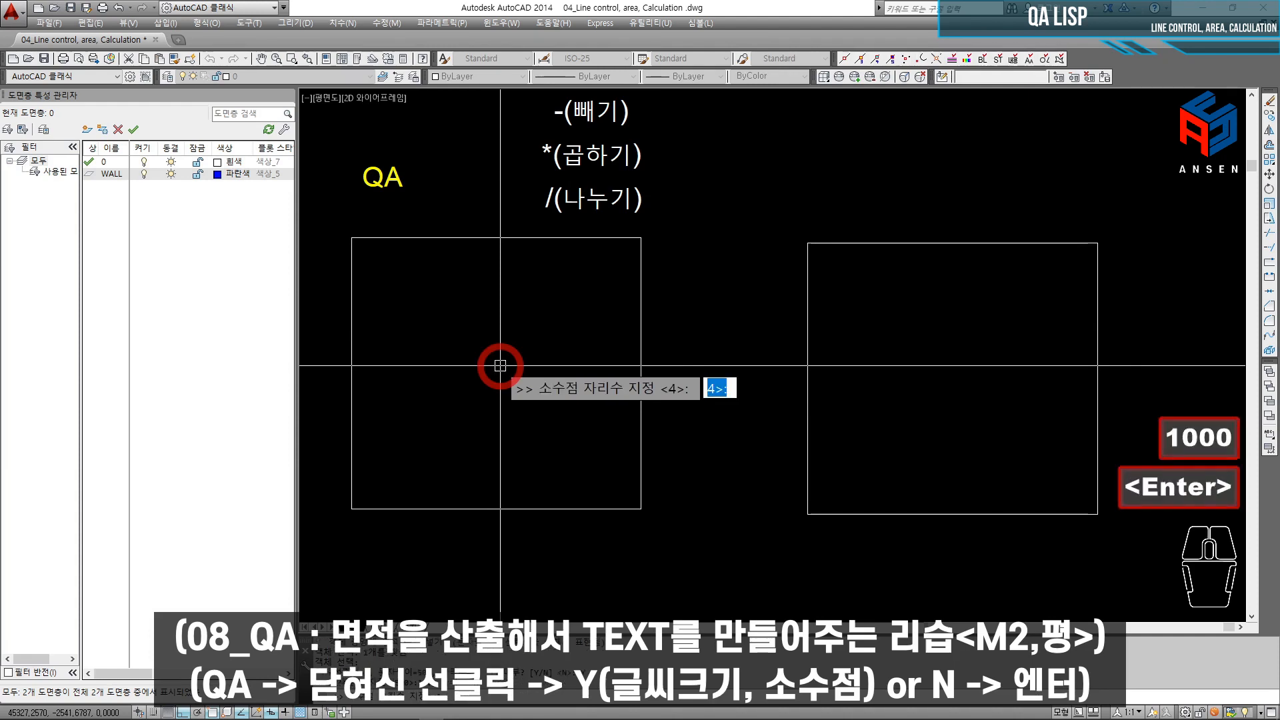
text(4)
key(BackSpace)
text(3)
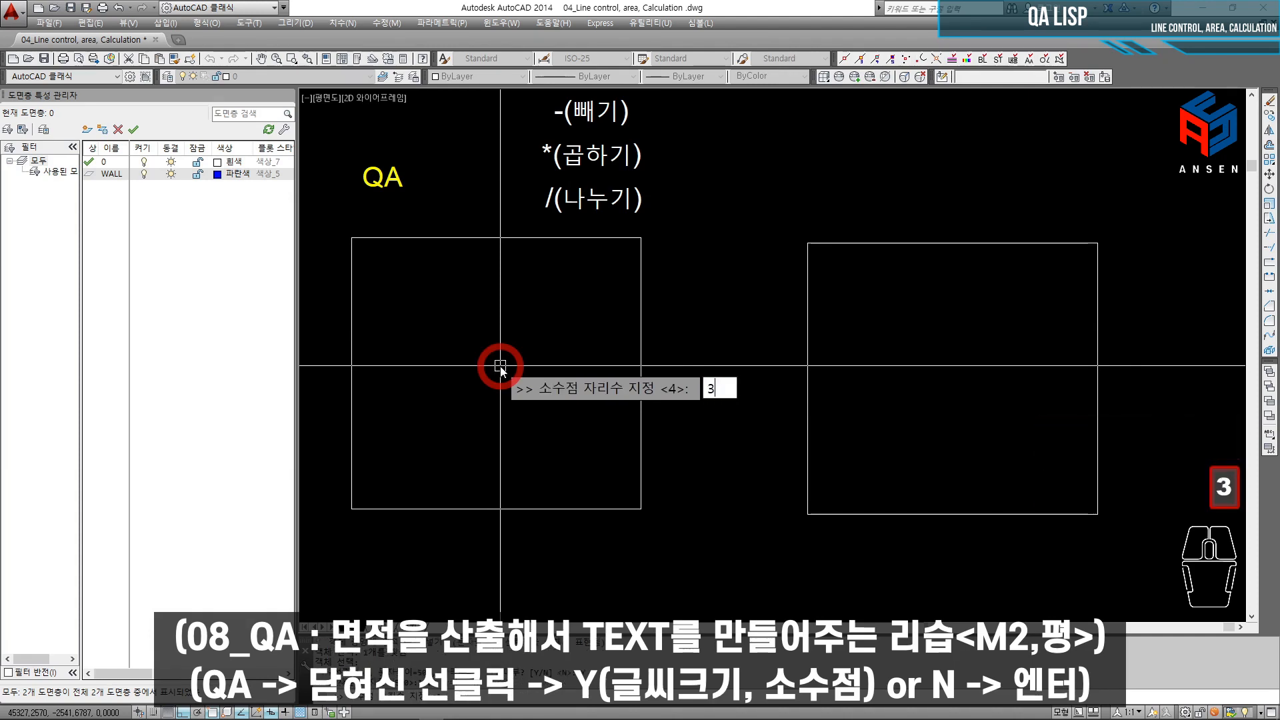
key(Return)
key(Escape)
key(Escape)
key(Escape)
key(Escape)
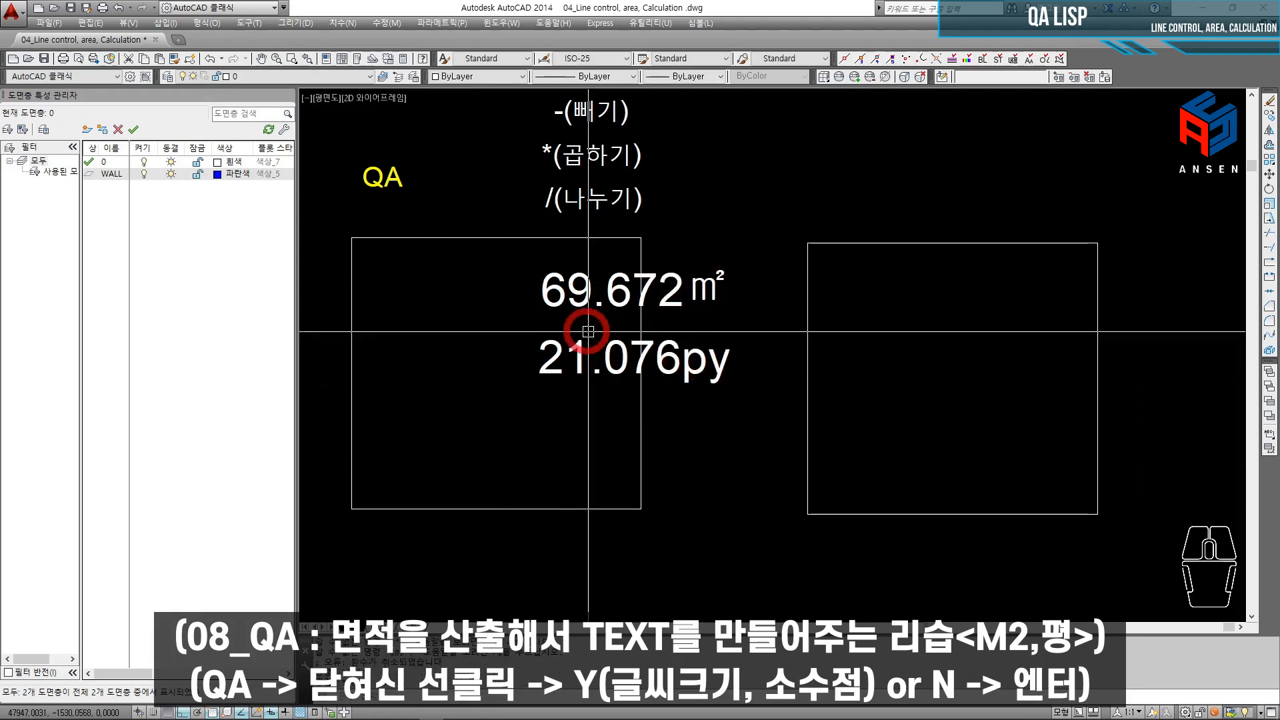
Step: Erase the enlarged square metre and py texts of the square below the QA label
click(680, 285)
click(666, 363)
key(e)
key(space)
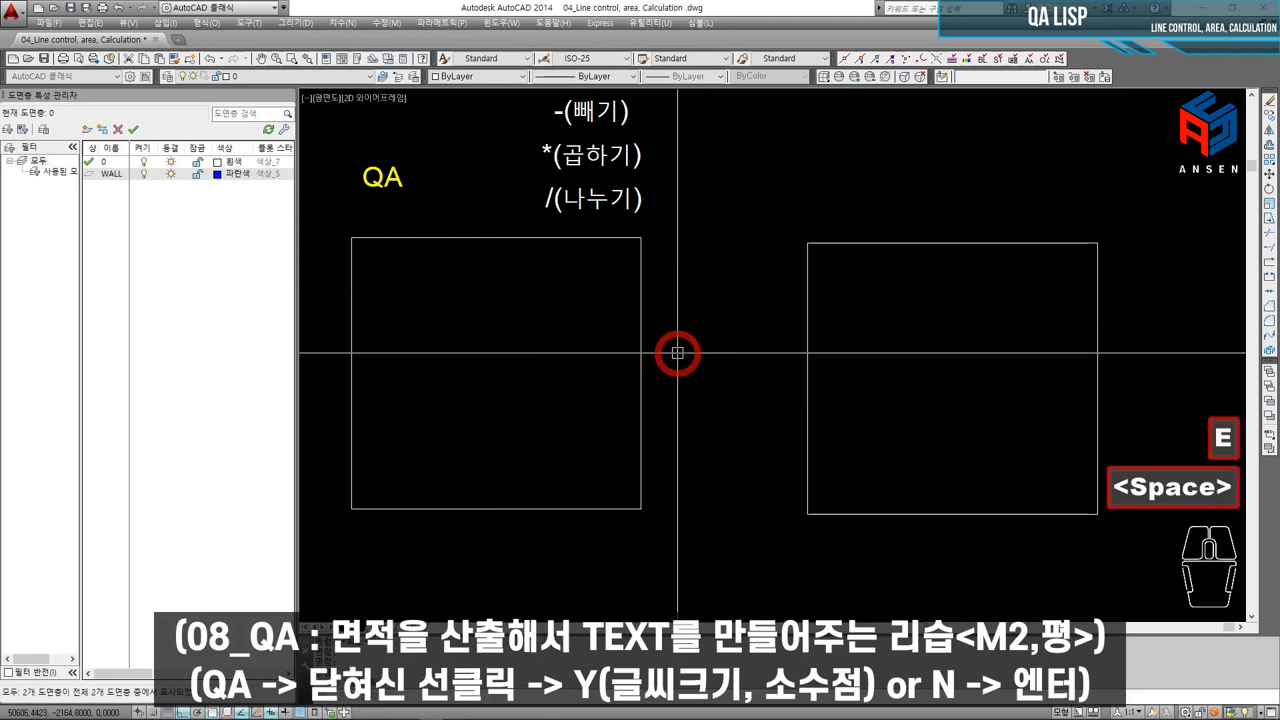
Step: Run QA on both squares, the circle and the irregular curve together with the current settings to create their area texts
scroll(678, 351, down, 2)
mouse_move(678, 352)
middle_down()
mouse_move(663, 351)
mouse_move(672, 340)
middle_up()
scroll(674, 343, down, 2)
click(752, 307)
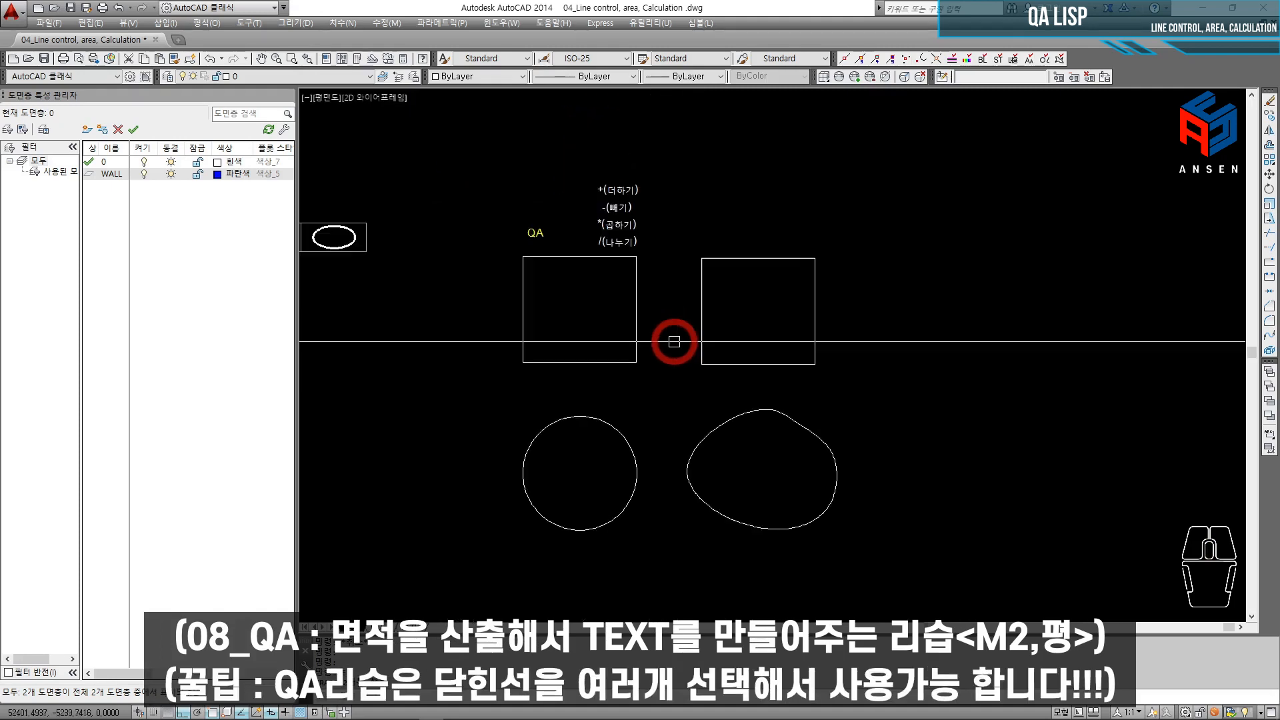
click(537, 474)
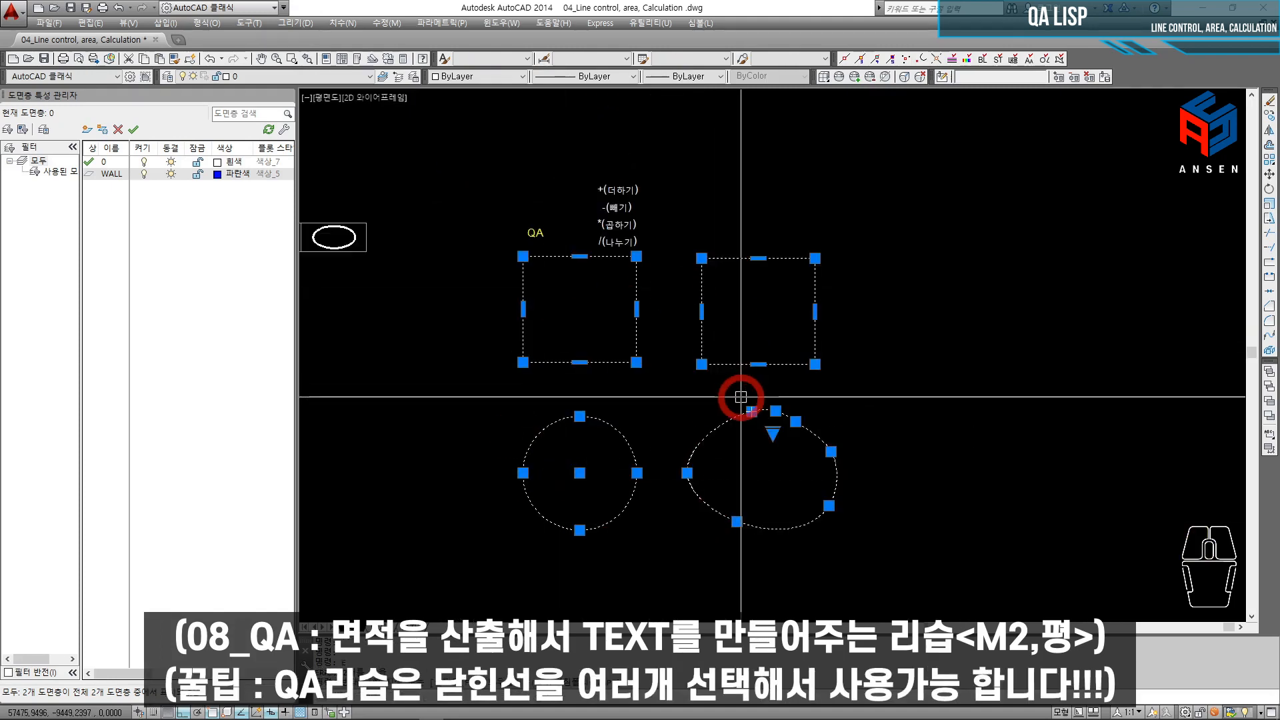
key(space)
key(space)
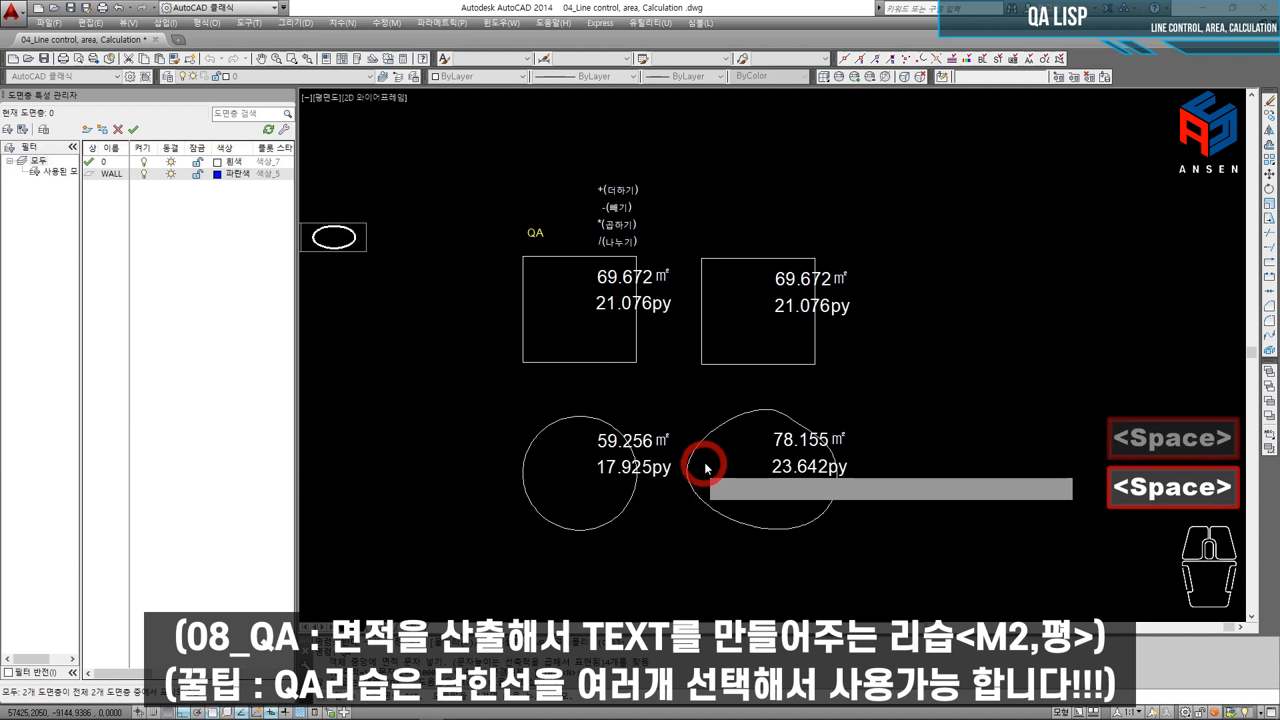
key(Escape)
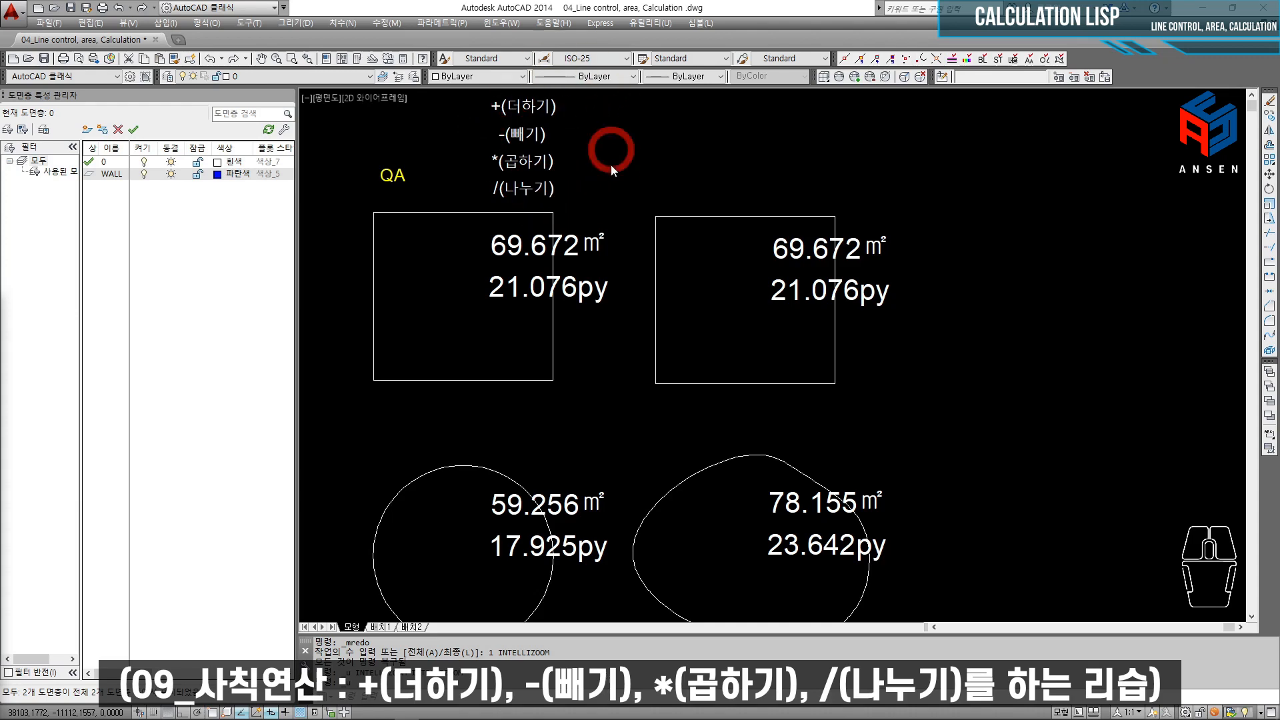
scroll(600, 200, up, 4)
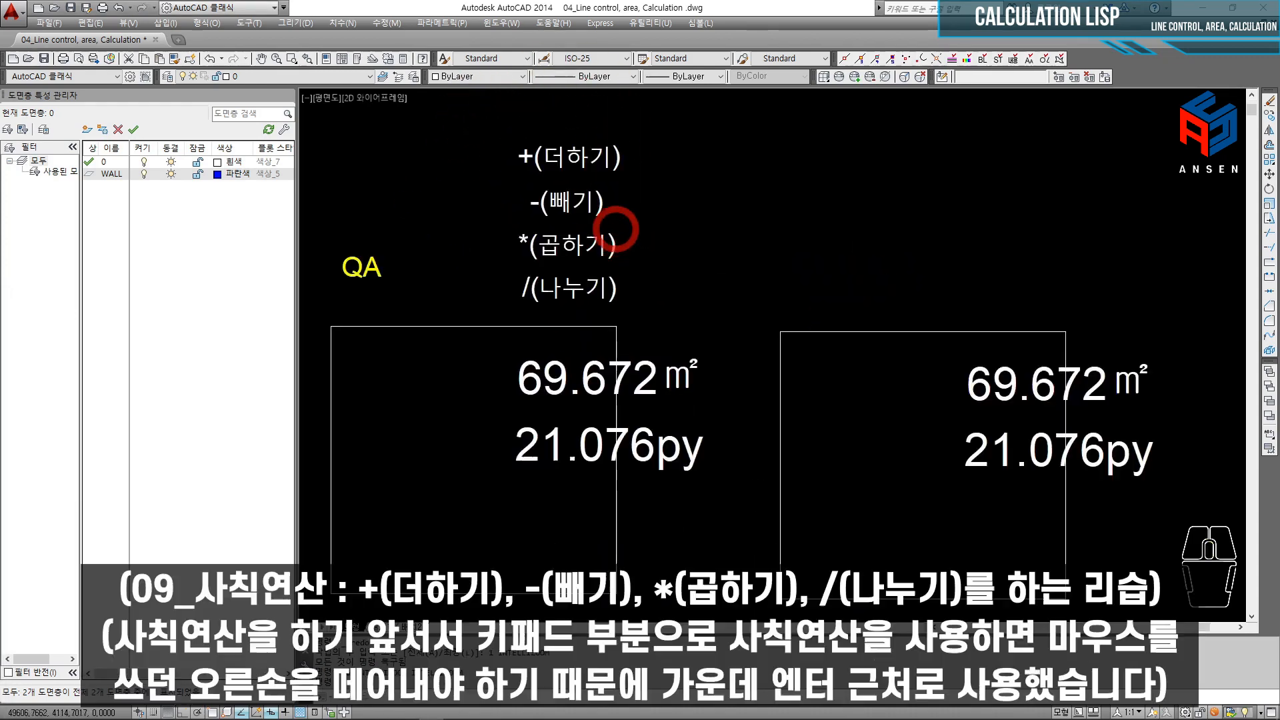
middle_drag(536, 233, 475, 277)
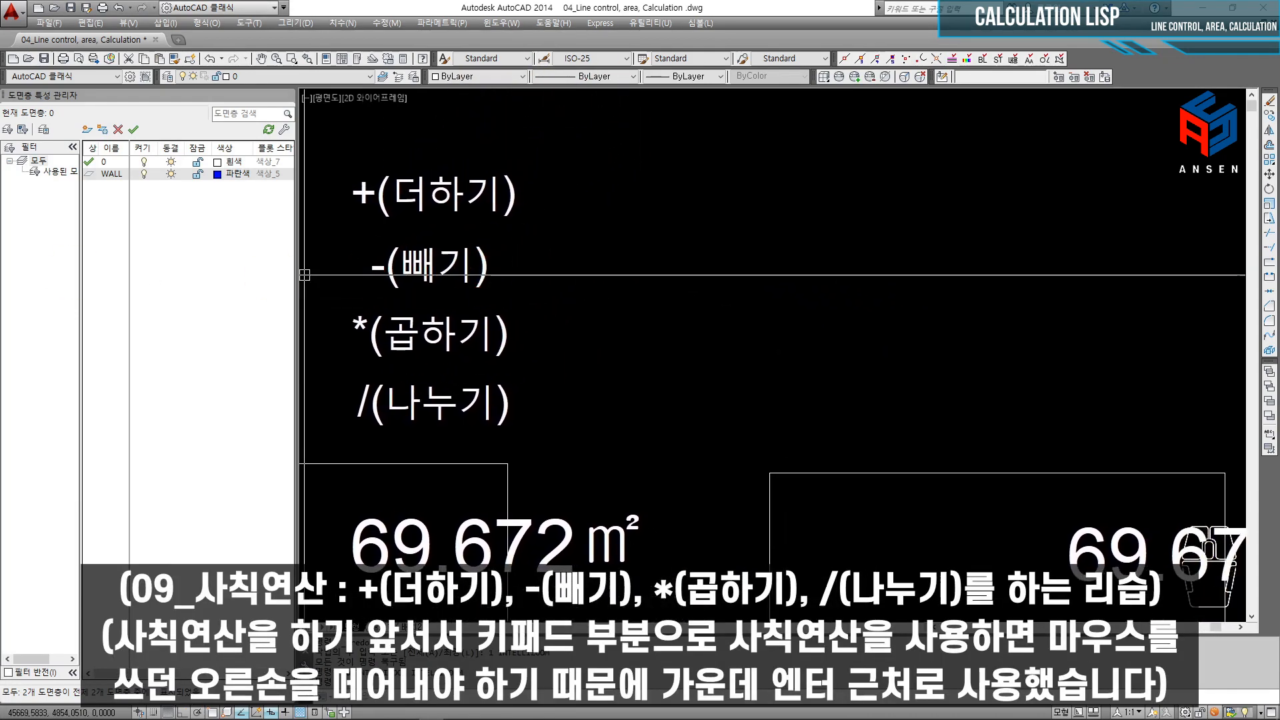
drag(0, 267, 912, 218)
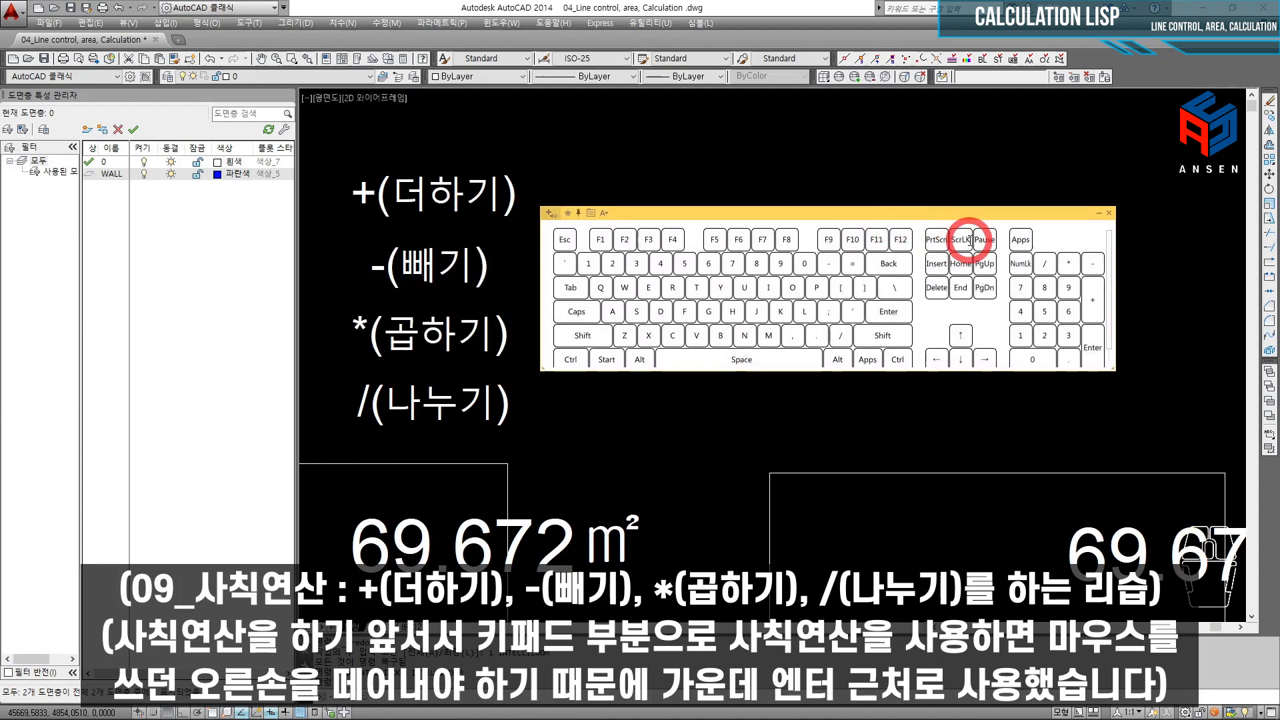
key(F11)
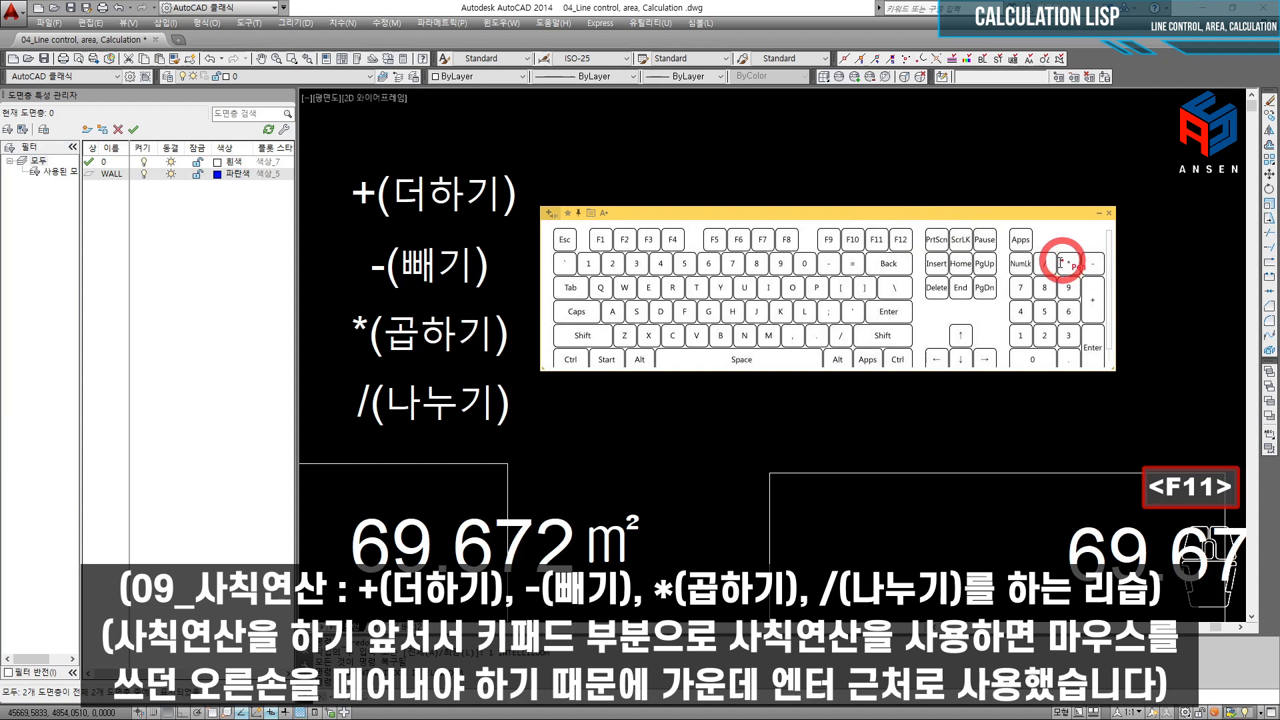
mouse_move(1038, 272)
mouse_down()
mouse_move(1058, 251)
mouse_move(1104, 262)
mouse_up()
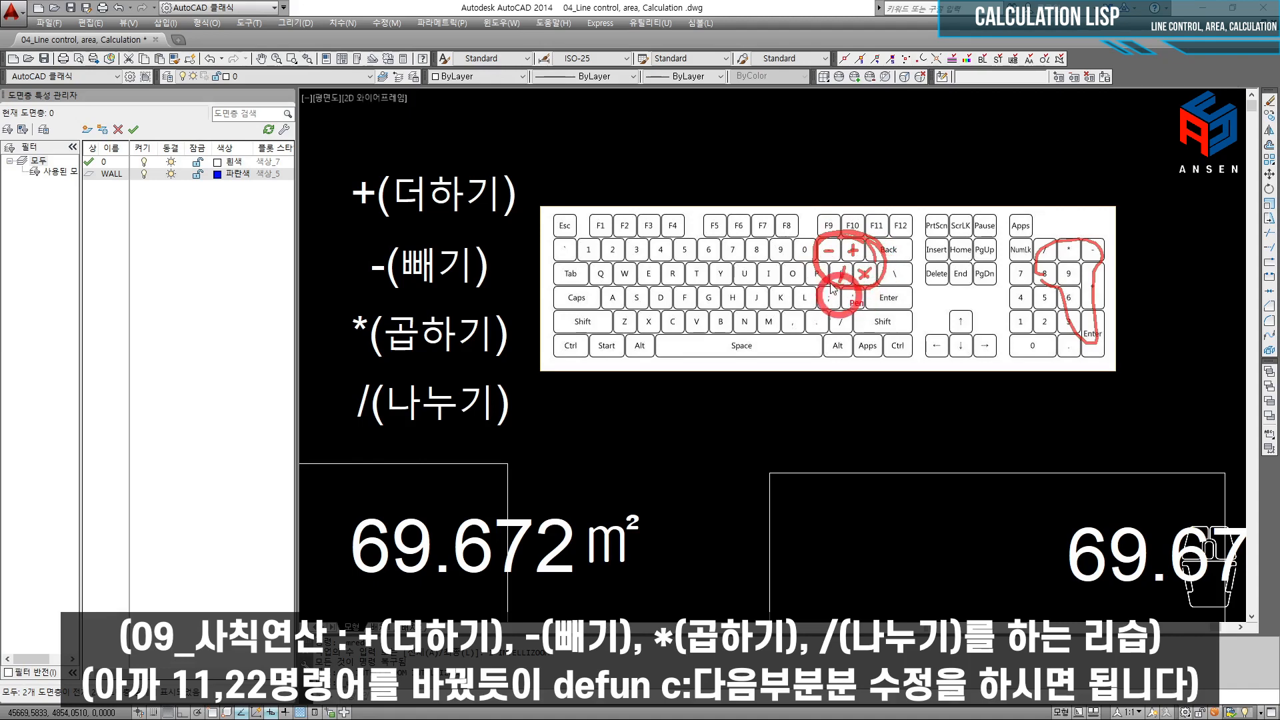
key(F11)
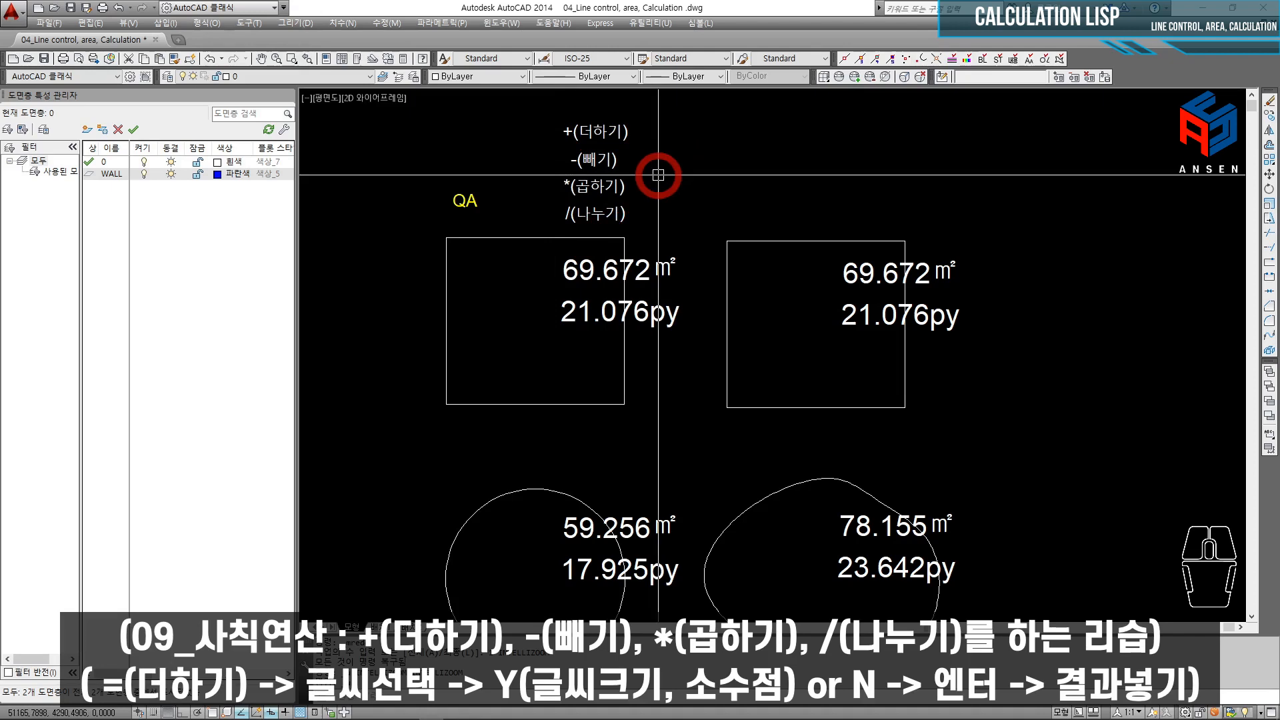
Step: Start the addition command and go through its settings, accepting text height 500 and 4 decimal places
scroll(677, 200, up, 2)
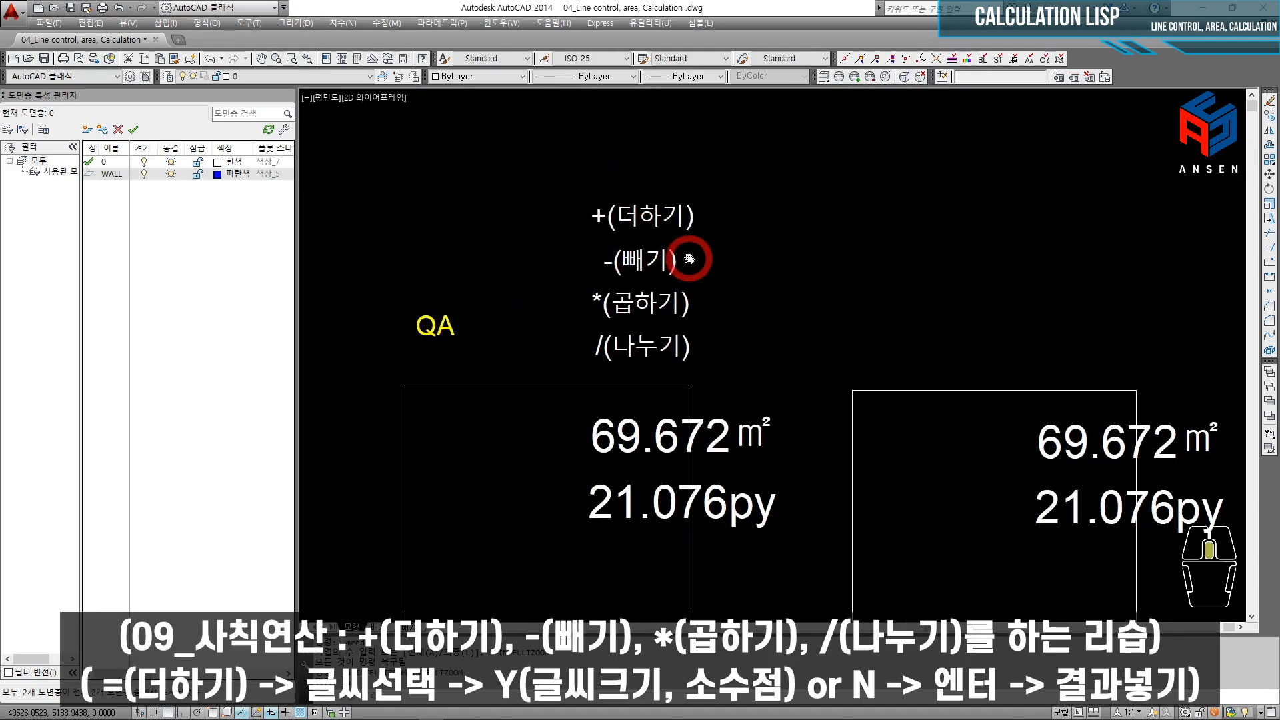
scroll(688, 241, up, 2)
key(space)
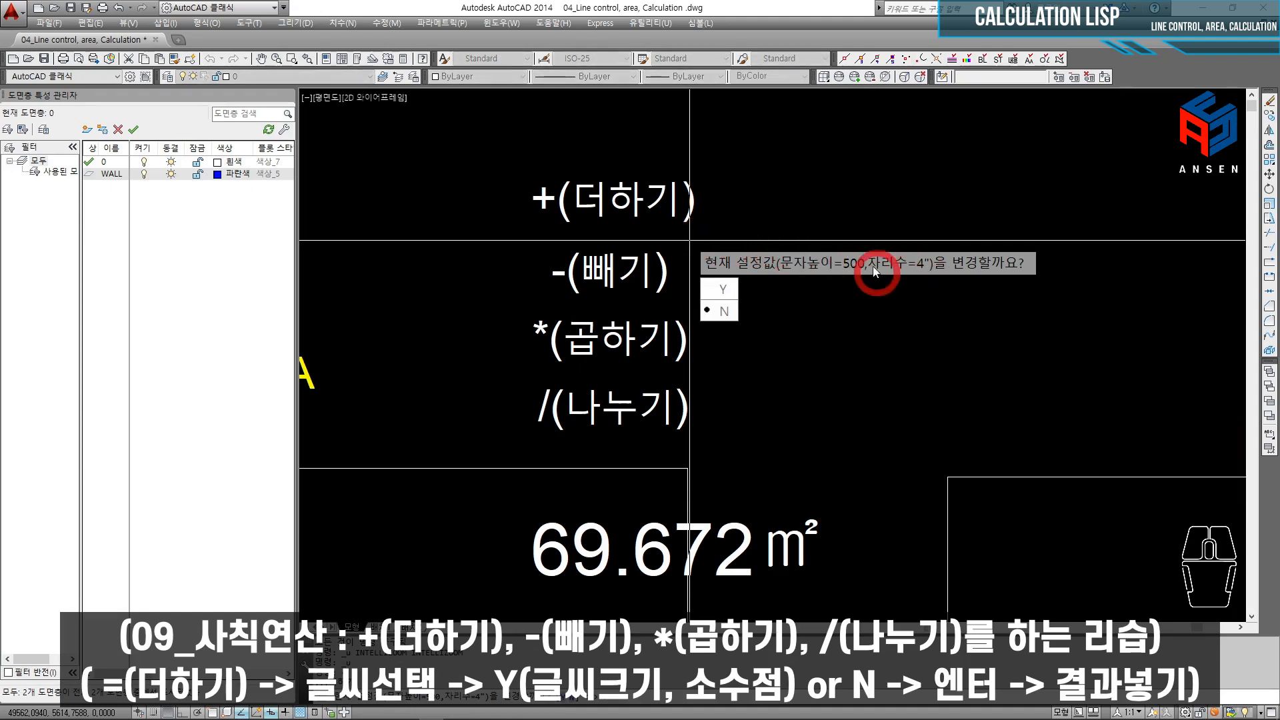
click(727, 294)
key(Return)
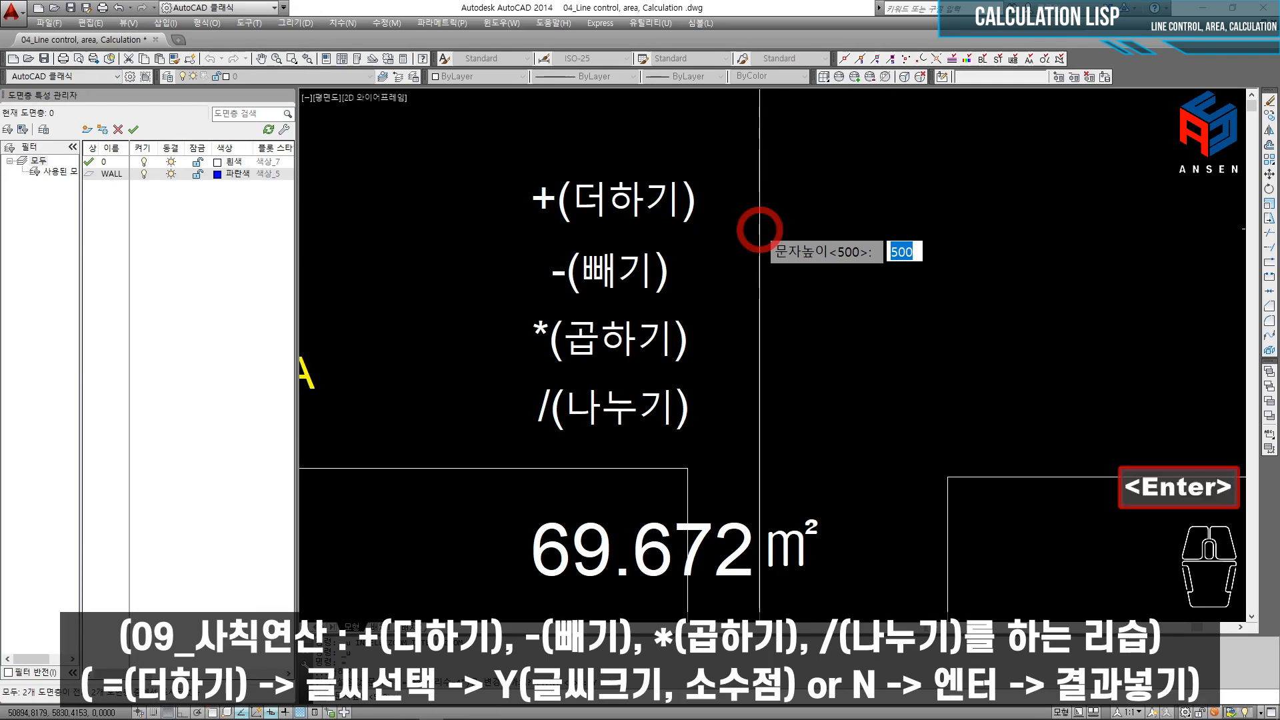
key(Return)
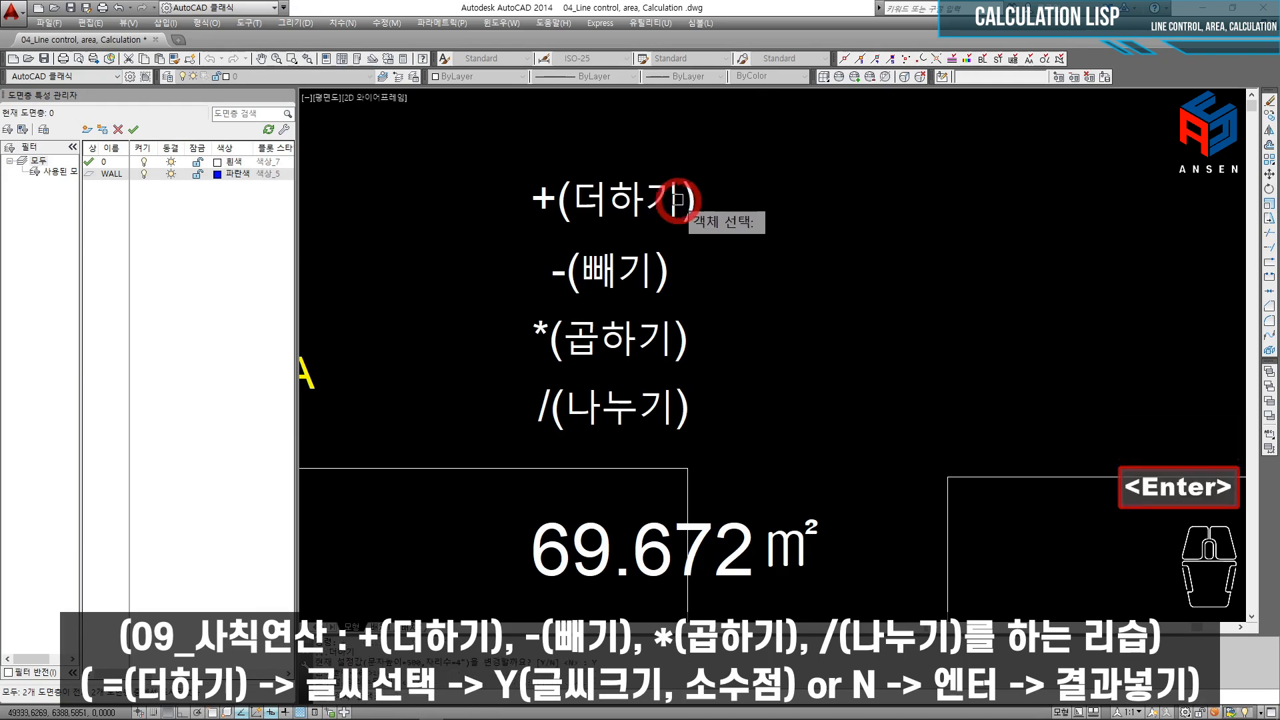
Step: Add up the square metre and py texts of the two squares and place the sum beside the +(더하기) label
scroll(754, 298, down, 3)
scroll(703, 275, up, 1)
click(690, 280)
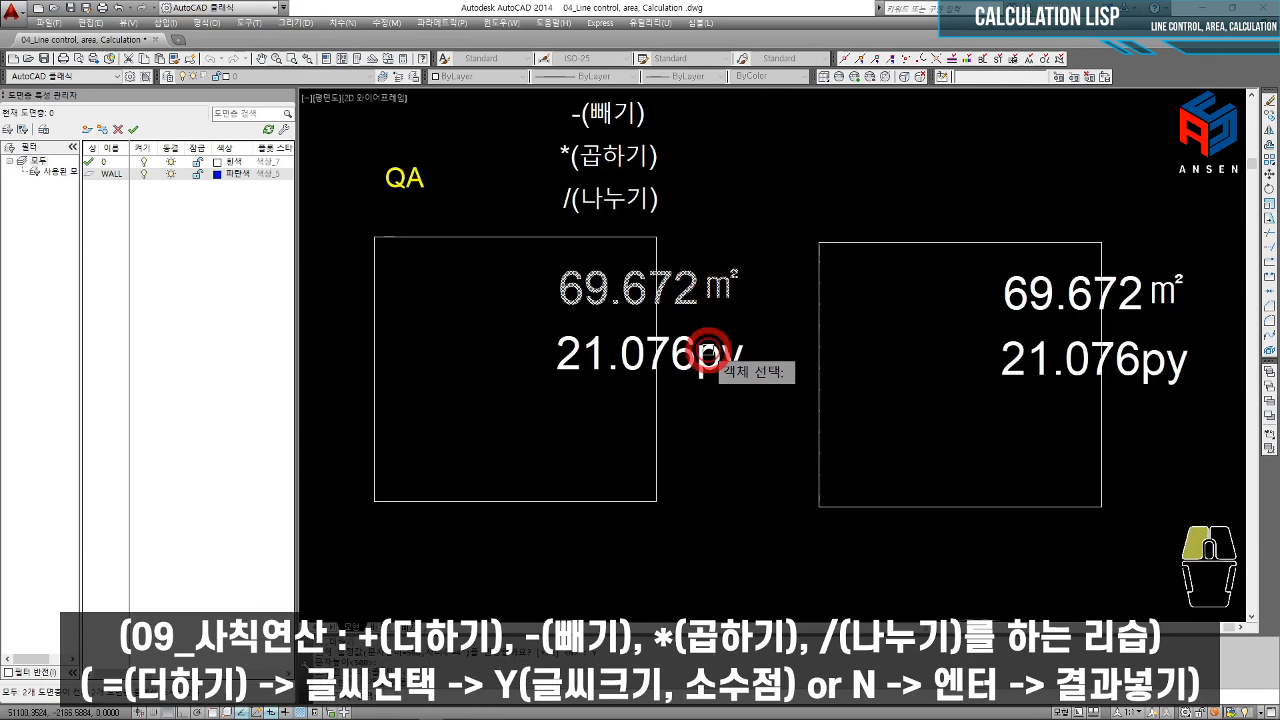
scroll(634, 294, down, 2)
click(787, 260)
middle_drag(624, 474, 633, 442)
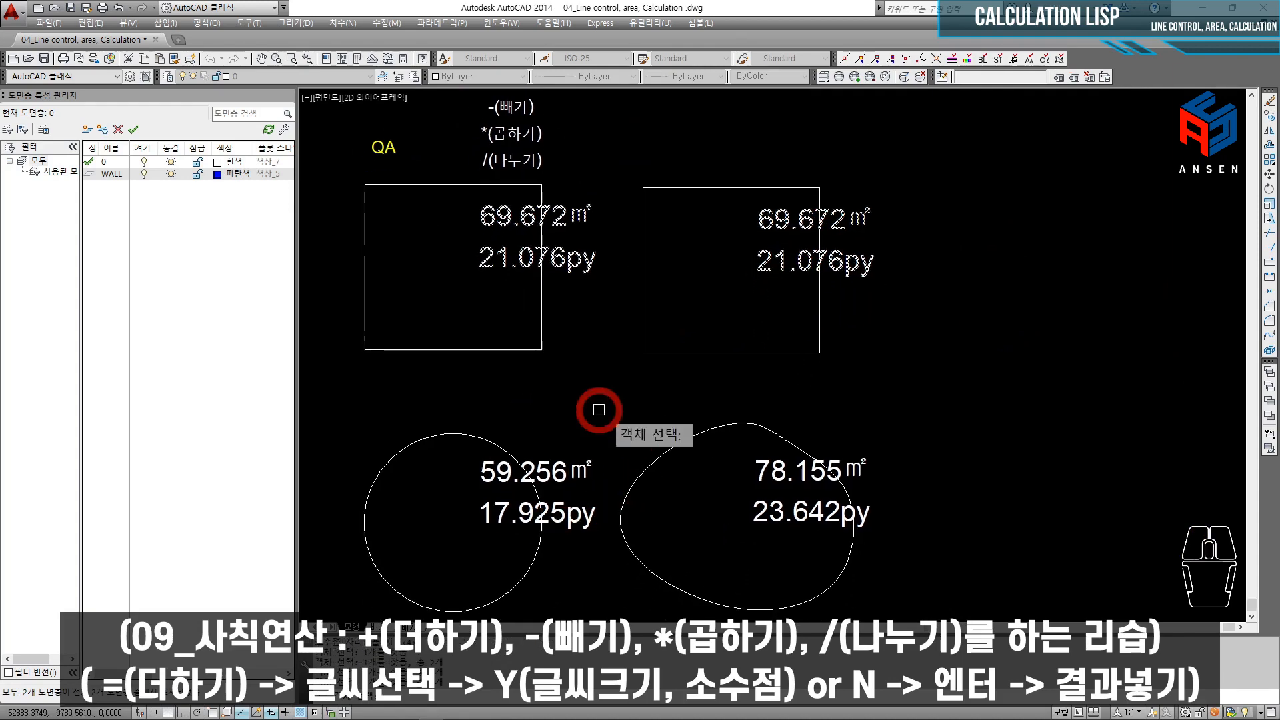
middle_drag(654, 274, 657, 348)
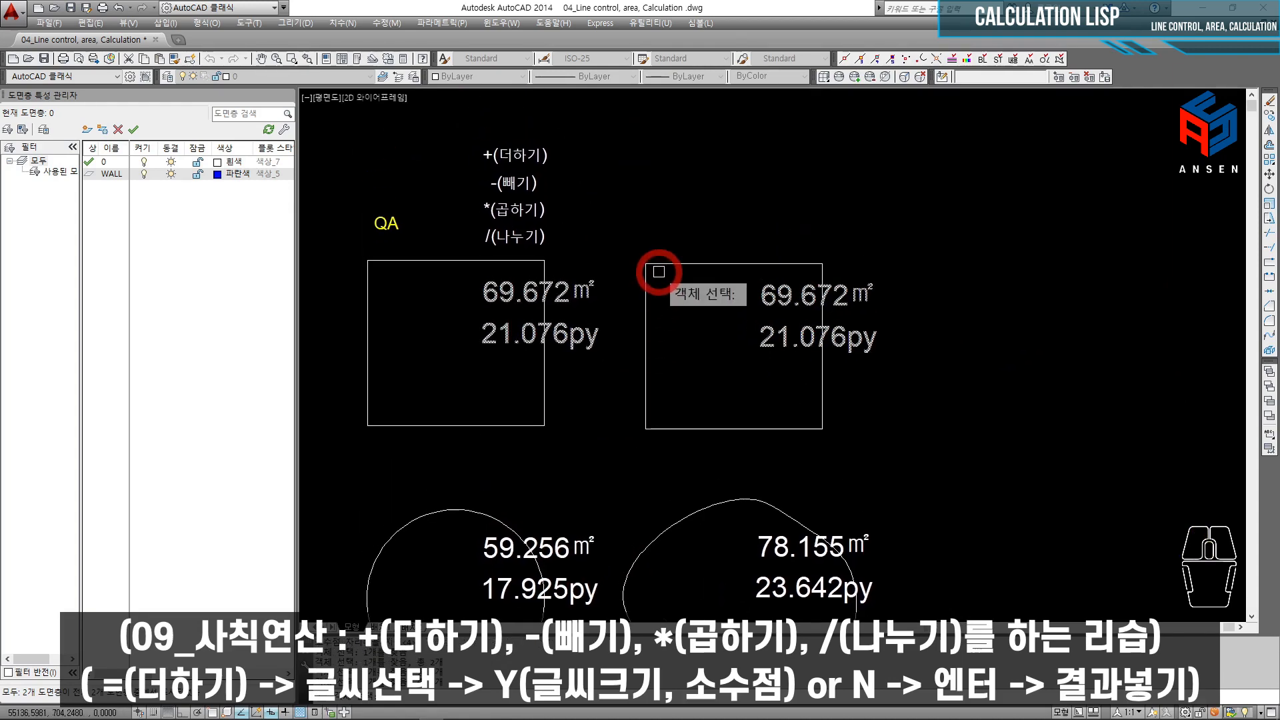
key(space)
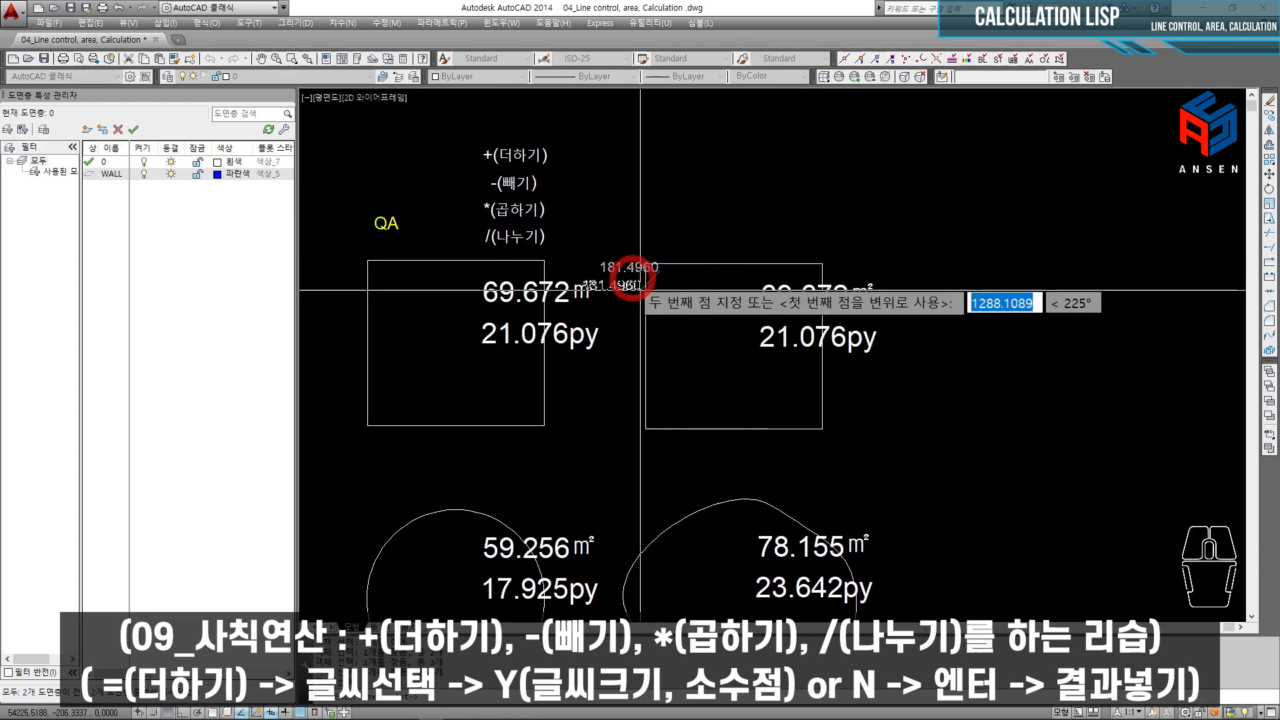
scroll(634, 290, up, 4)
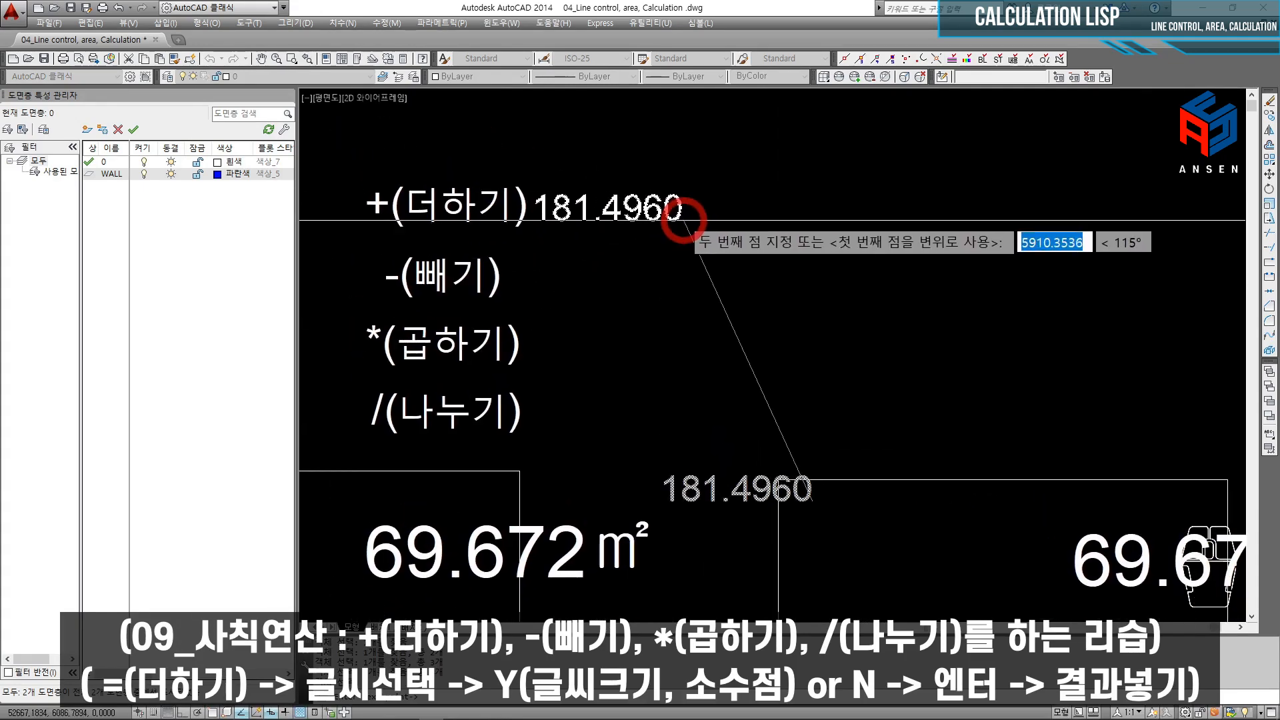
click(683, 219)
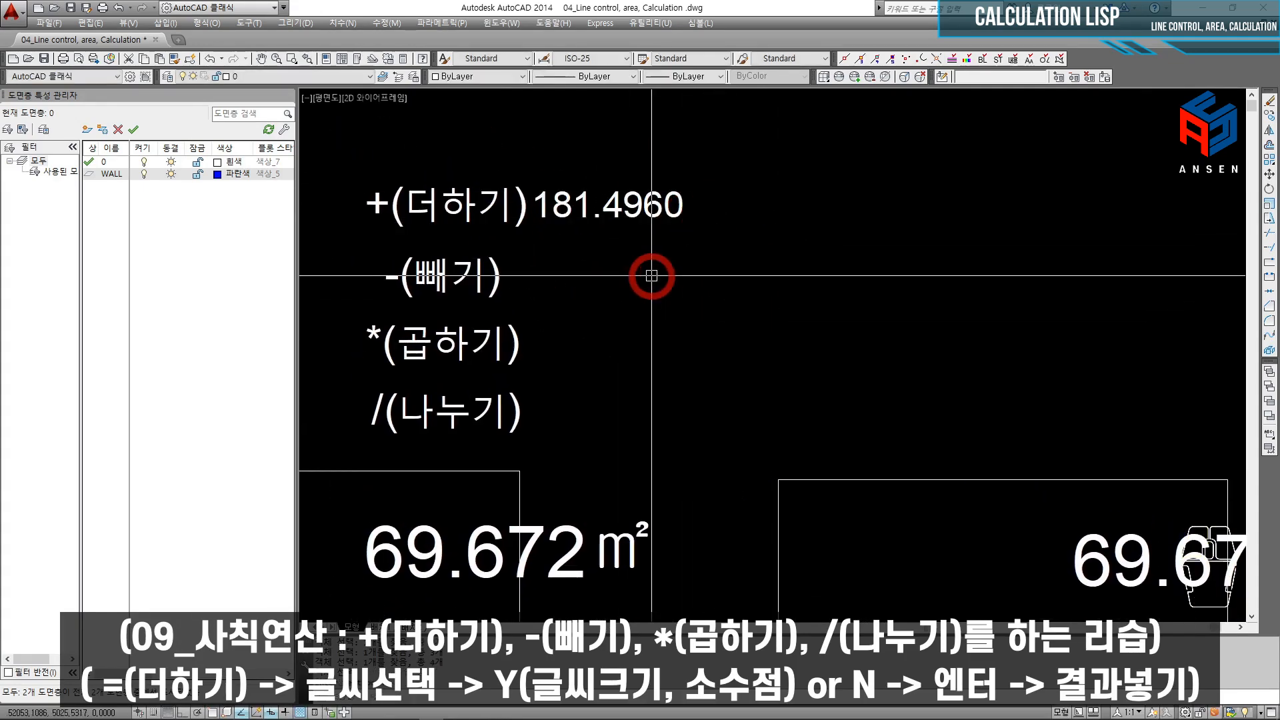
scroll(627, 275, down, 3)
scroll(706, 309, up, 2)
key(Escape)
key(Escape)
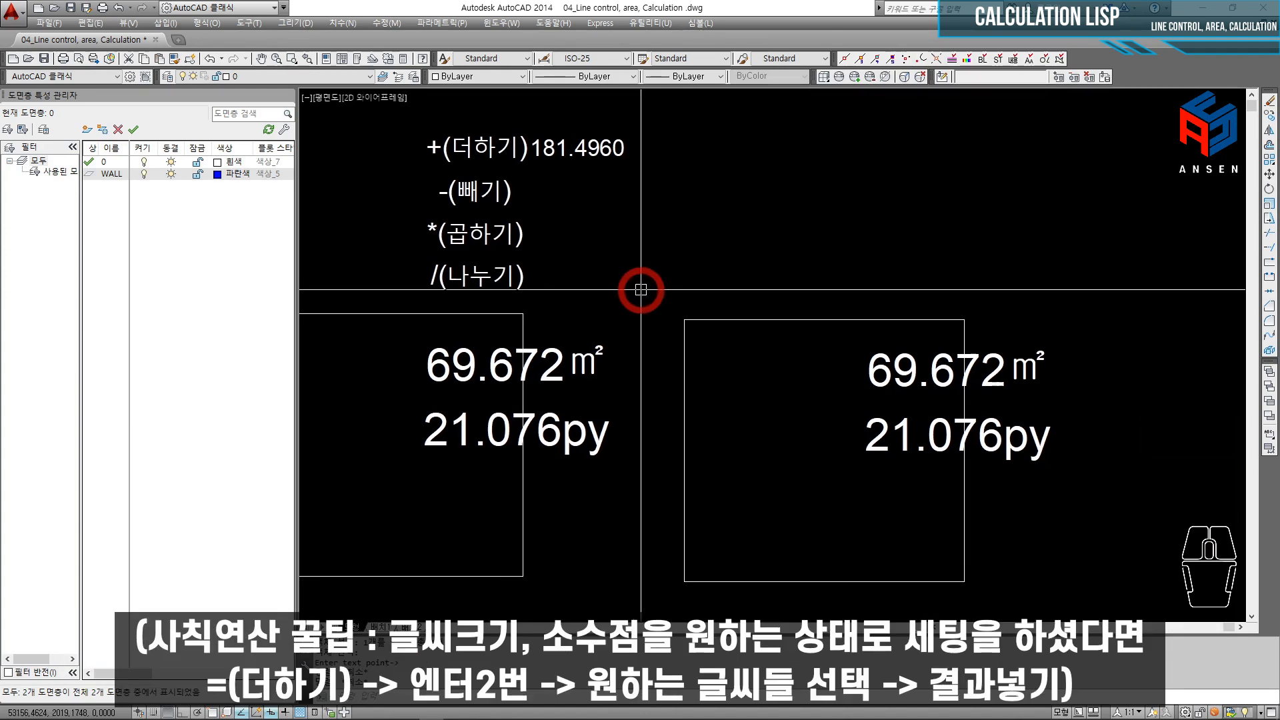
Step: Repeat the addition with its current settings on the area texts of all four shapes, placing the sum to the right of the first one
key(Return)
key(Return)
scroll(592, 374, down, 3)
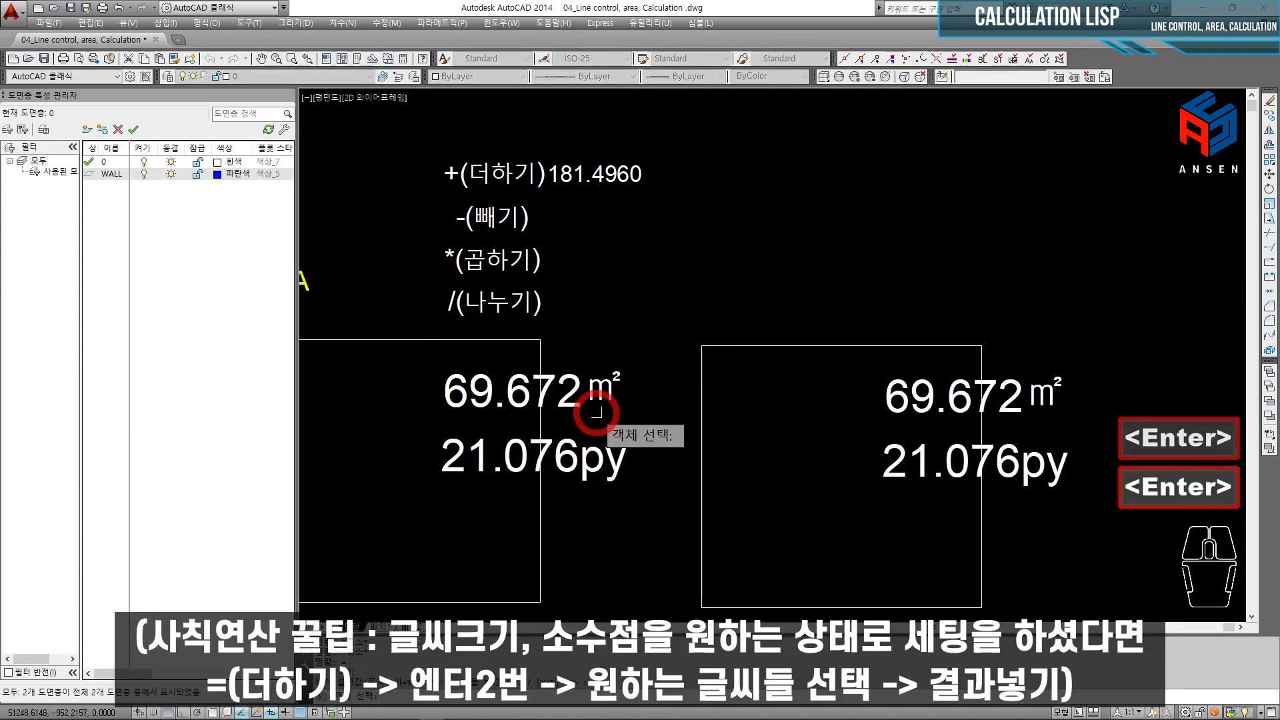
click(570, 286)
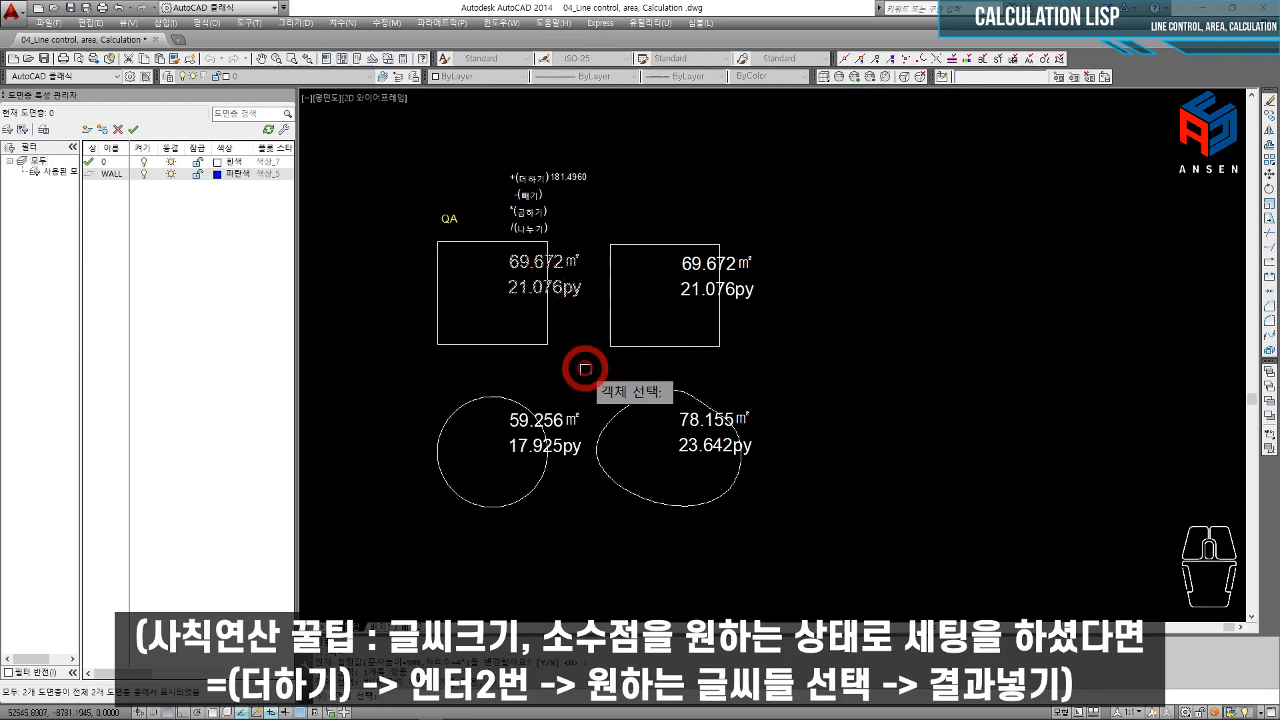
click(577, 413)
click(710, 419)
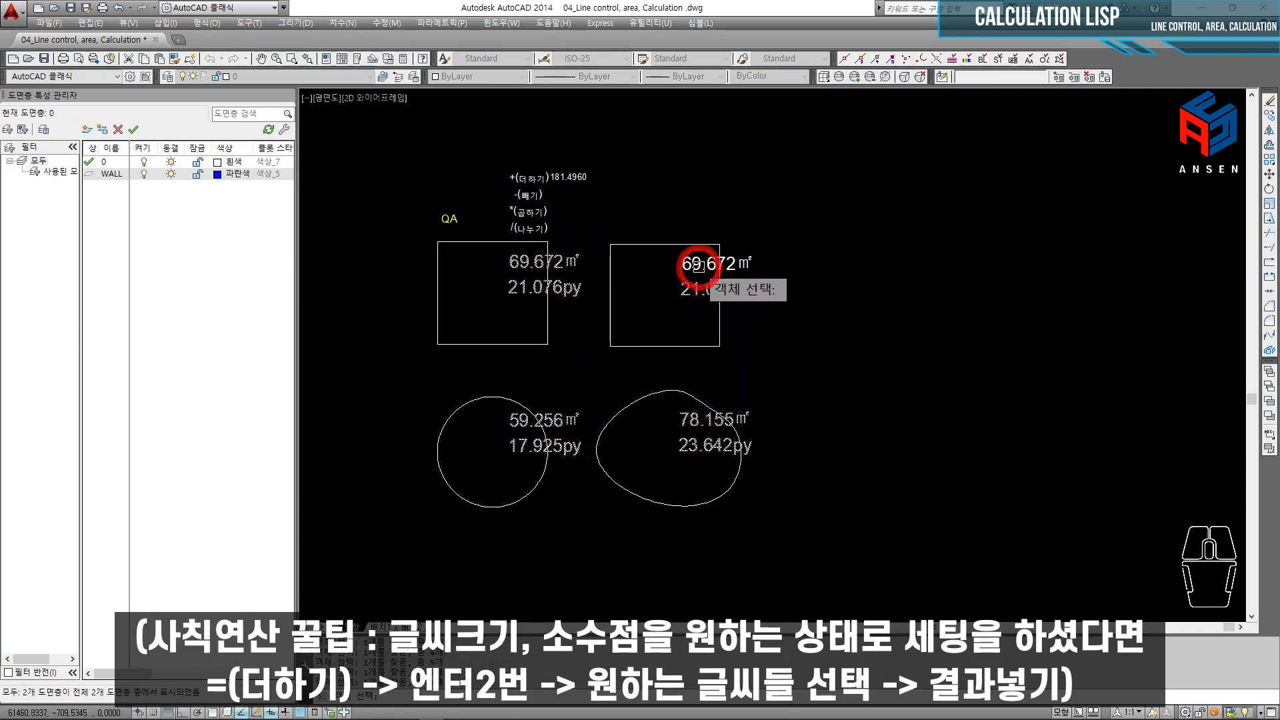
key(space)
scroll(631, 221, up, 2)
middle_drag(632, 221, 657, 312)
scroll(634, 234, up, 2)
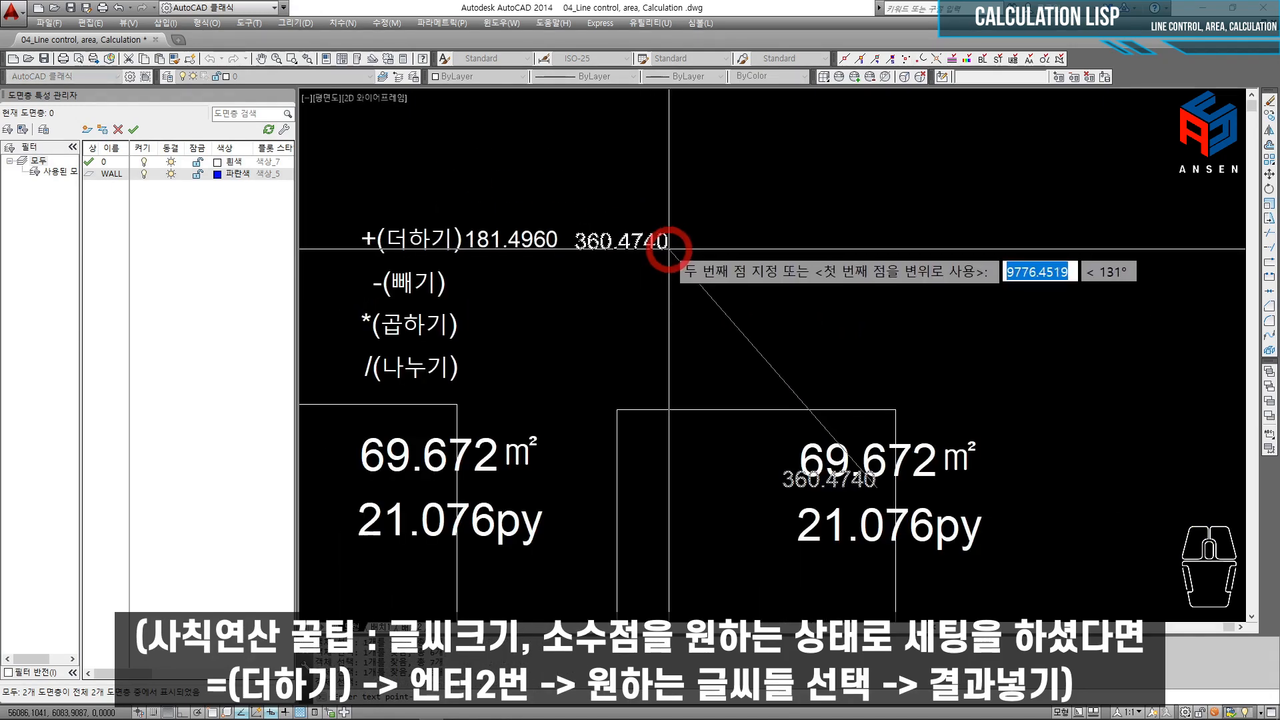
click(669, 248)
key(Escape)
key(Escape)
scroll(660, 250, down, 2)
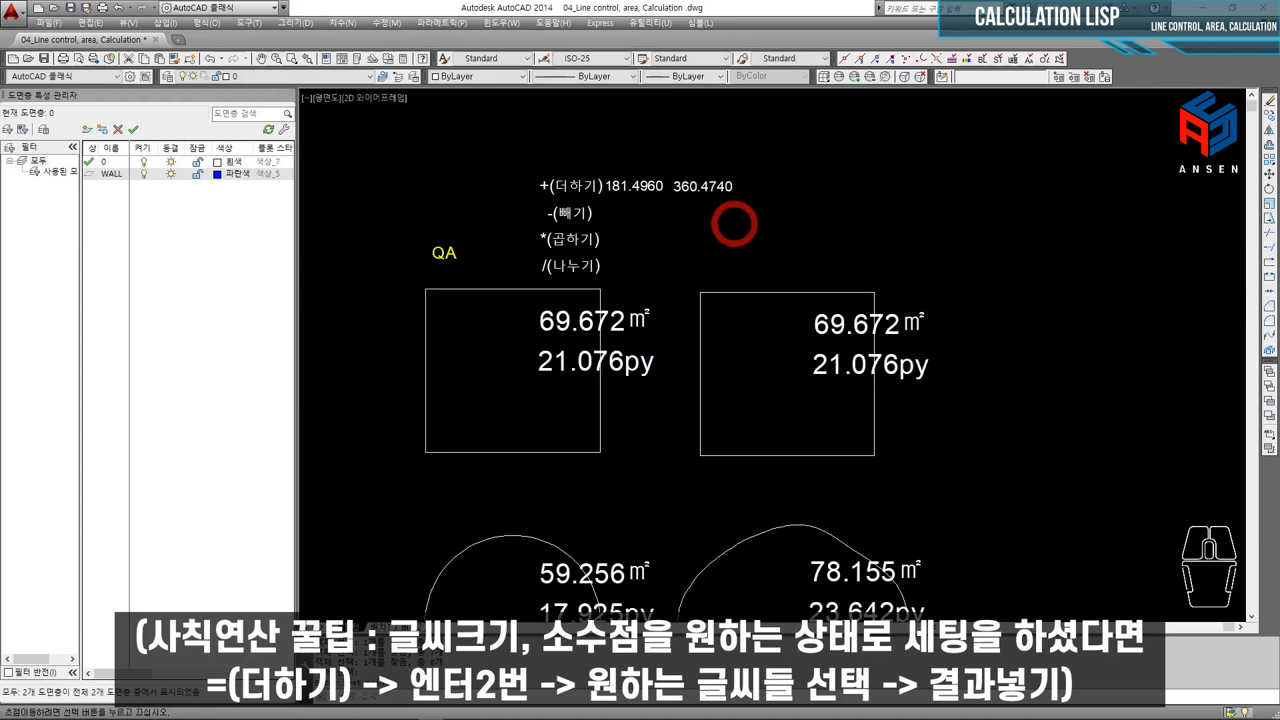
Step: Subtract the first square's py text from its square metre text, keeping the current settings, and place the difference beside the -(빼기) label
scroll(737, 220, up, 2)
middle_drag(612, 226, 600, 242)
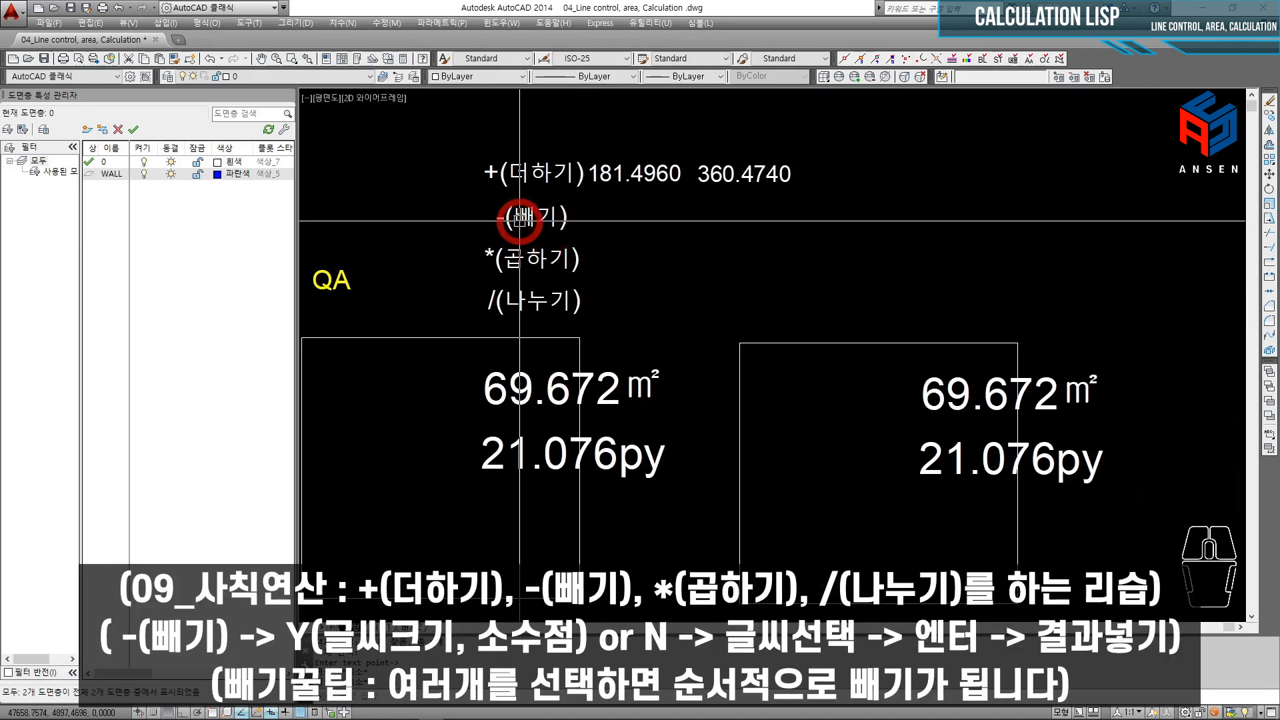
text(-)
key(Return)
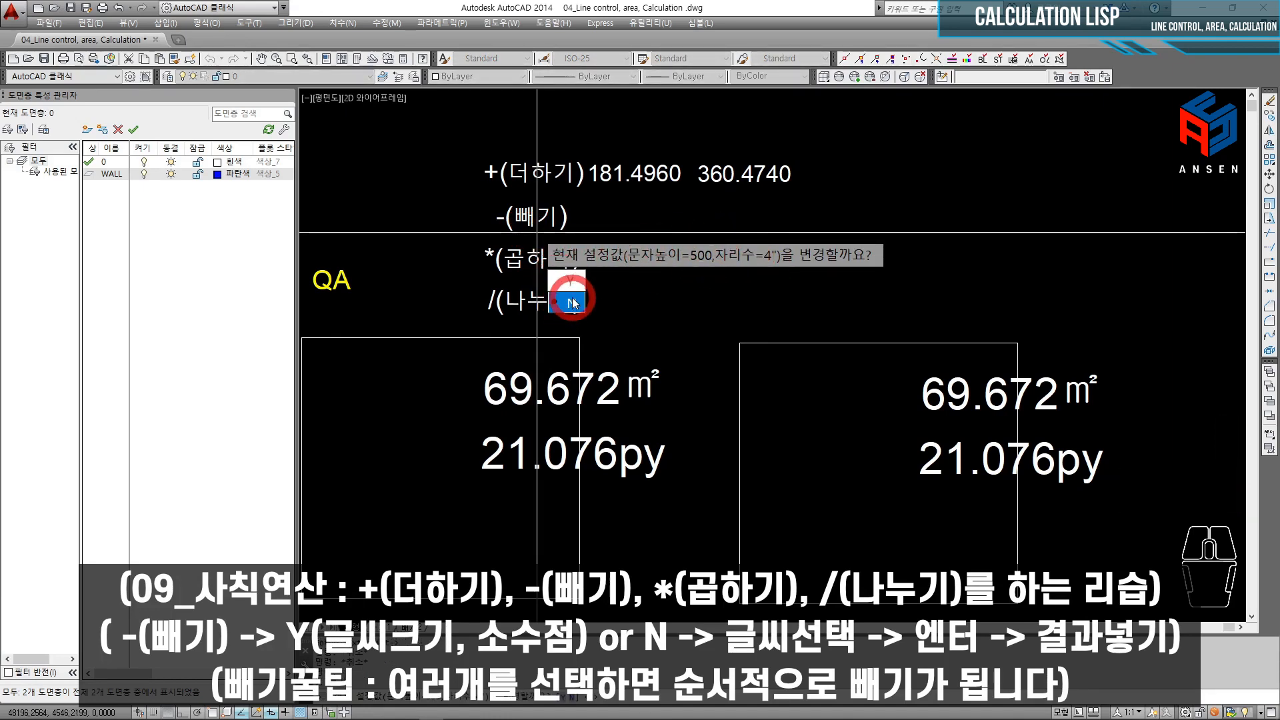
key(space)
middle_drag(587, 350, 578, 268)
click(499, 309)
click(504, 370)
scroll(574, 359, down, 4)
key(space)
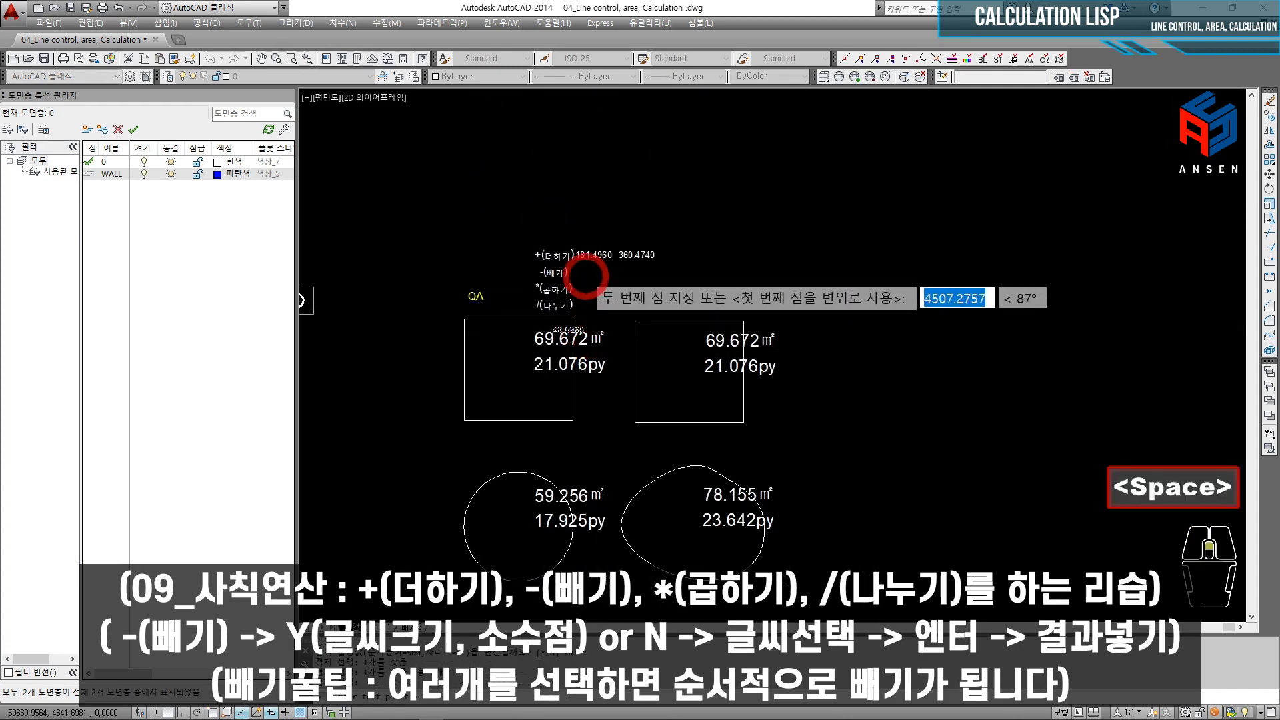
scroll(585, 275, up, 4)
click(564, 270)
Step: Subtract the area texts of both squares in sequence with the current settings, place the result beside the *(곱하기) label, and erase it
scroll(562, 268, down, 3)
key(space)
key(space)
click(567, 333)
click(569, 369)
click(772, 339)
click(773, 369)
key(space)
click(641, 282)
scroll(622, 257, up, 2)
click(593, 255)
key(Escape)
key(Escape)
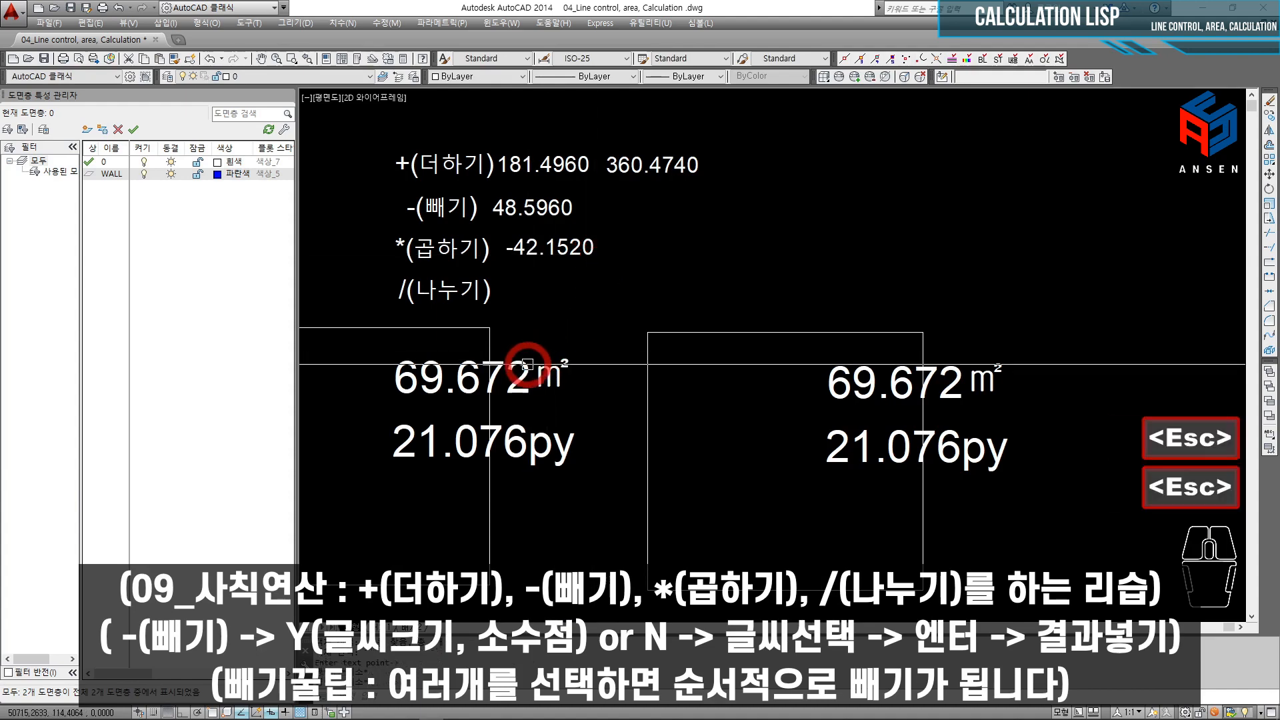
click(582, 242)
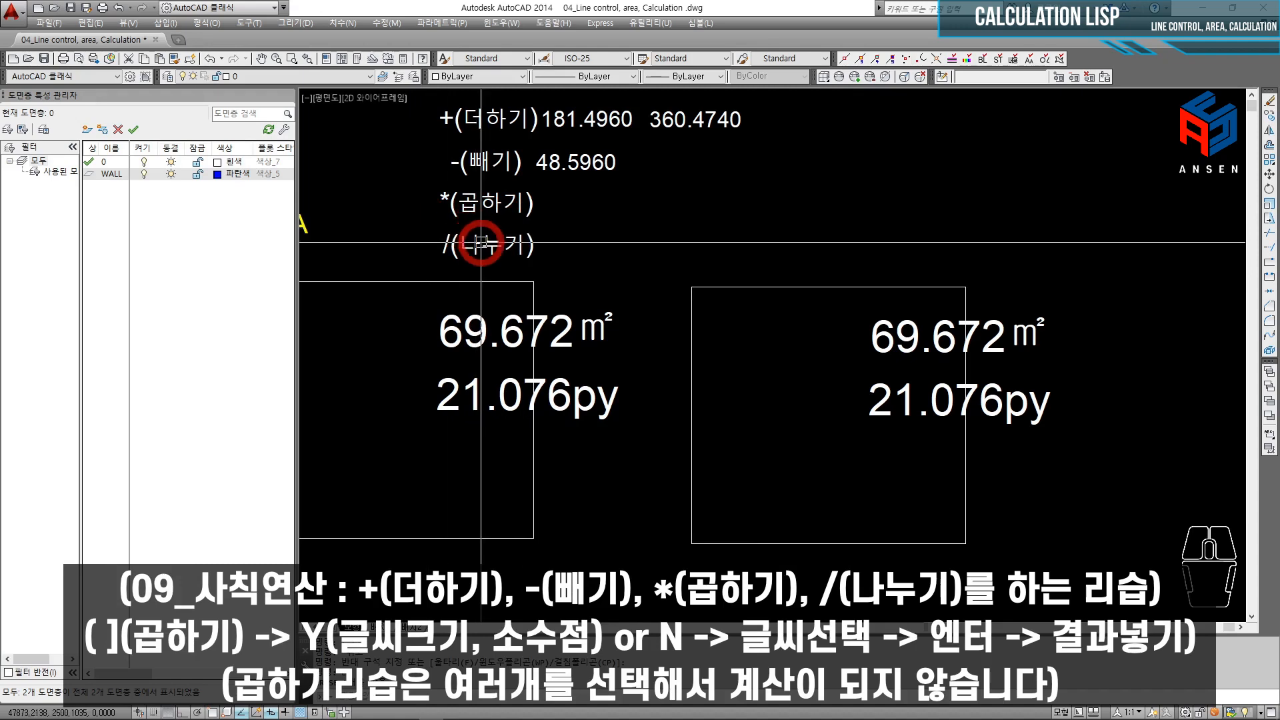
Step: Multiply the first square's square metre text by its py text with the ] command and current settings, placing the product beside the *(곱하기) label
text(])
key(Return)
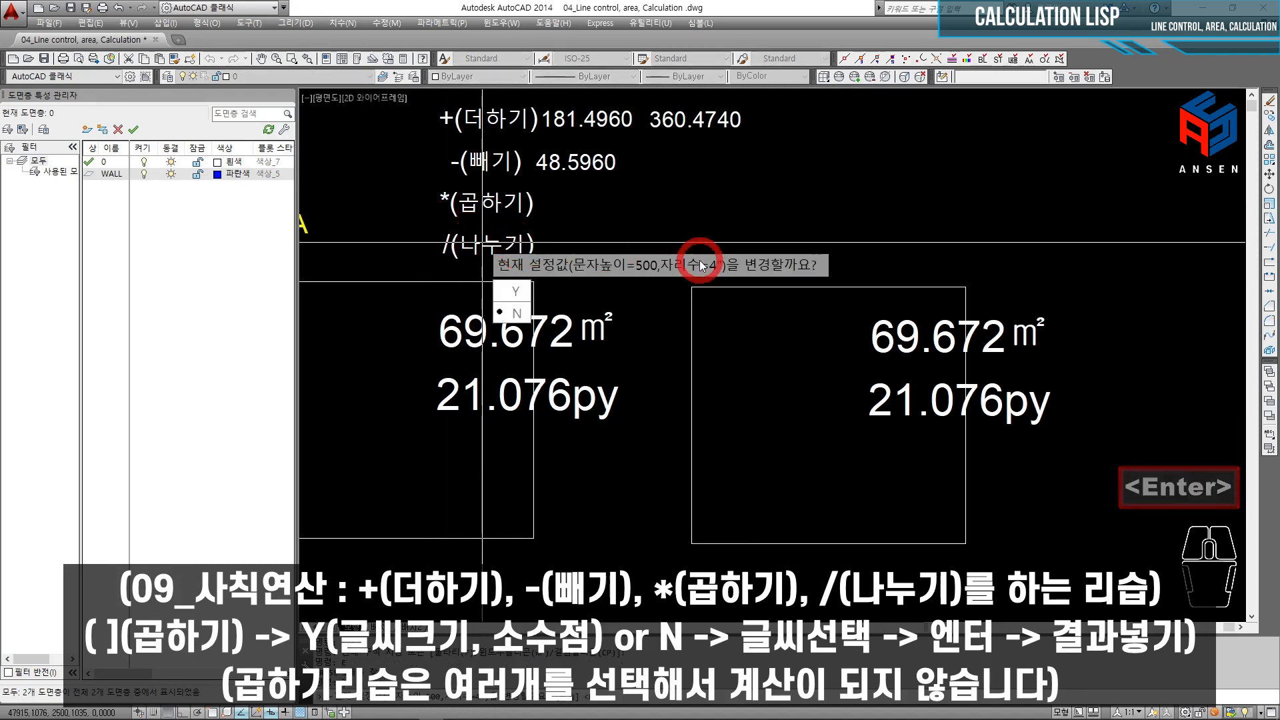
key(space)
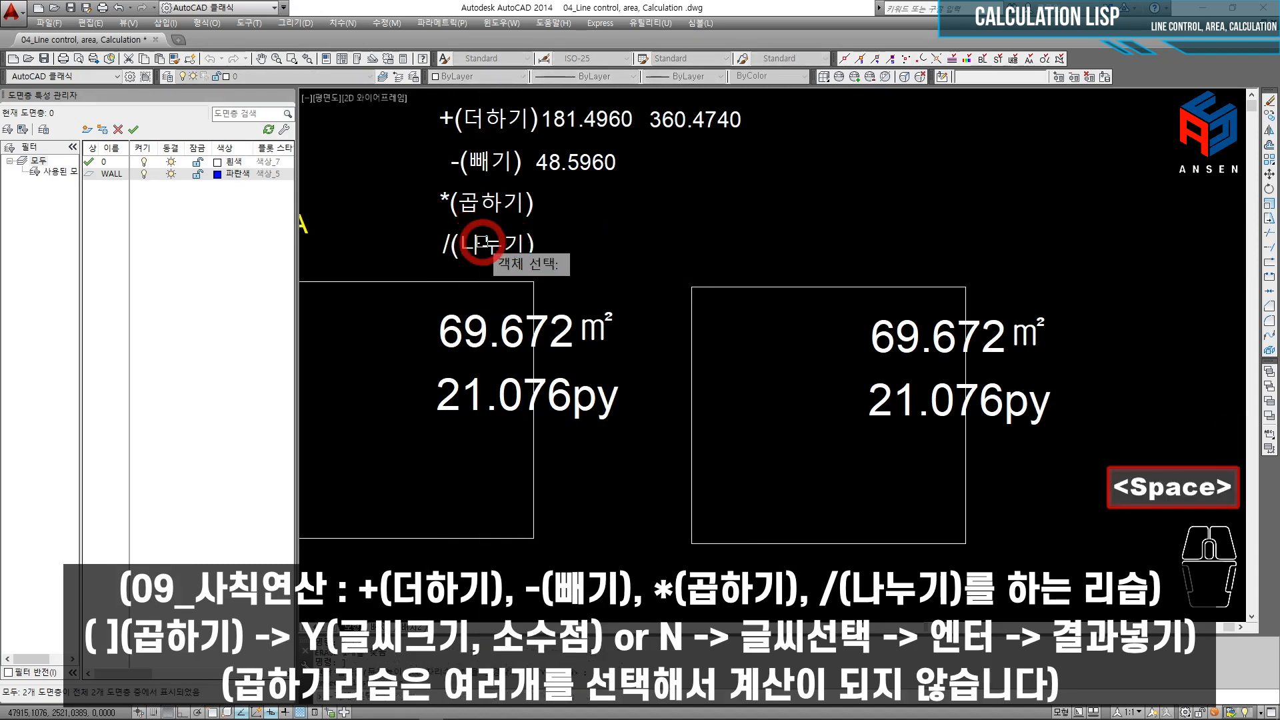
scroll(524, 290, down, 2)
scroll(522, 291, up, 2)
click(614, 267)
key(space)
click(614, 334)
middle_drag(684, 185, 694, 250)
scroll(693, 250, up, 3)
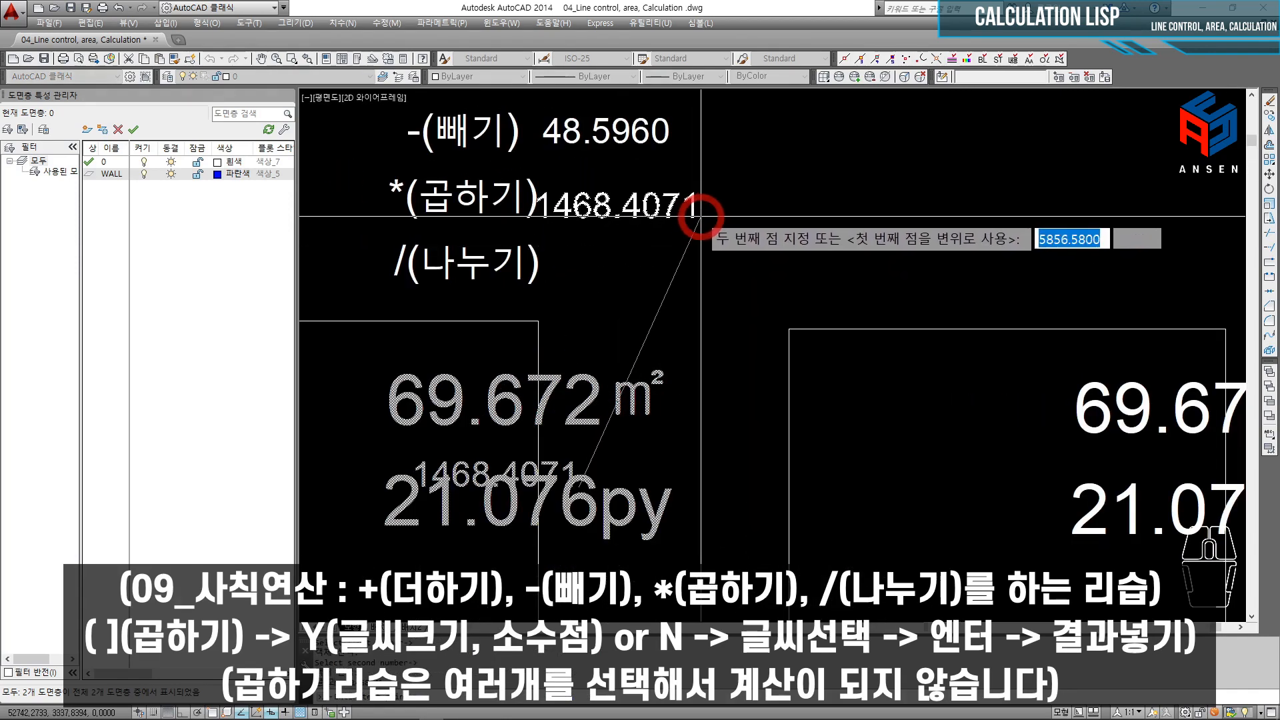
click(715, 208)
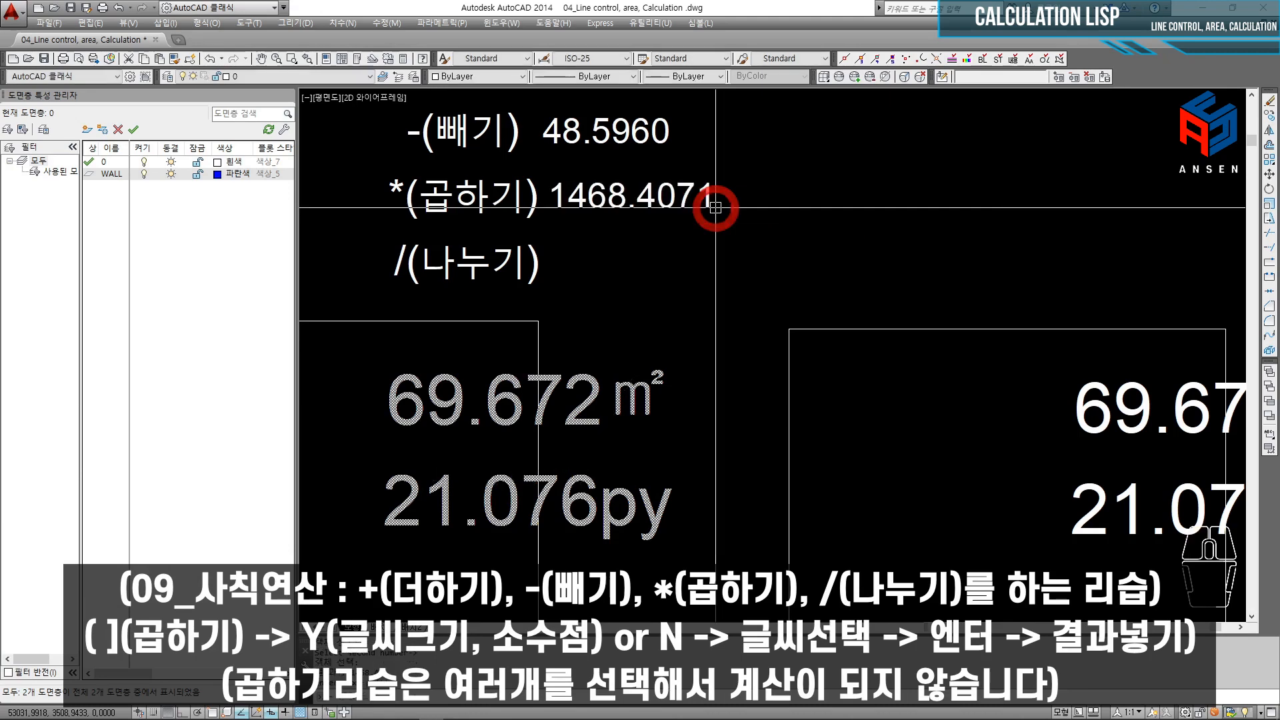
scroll(712, 208, down, 2)
key(Escape)
key(Escape)
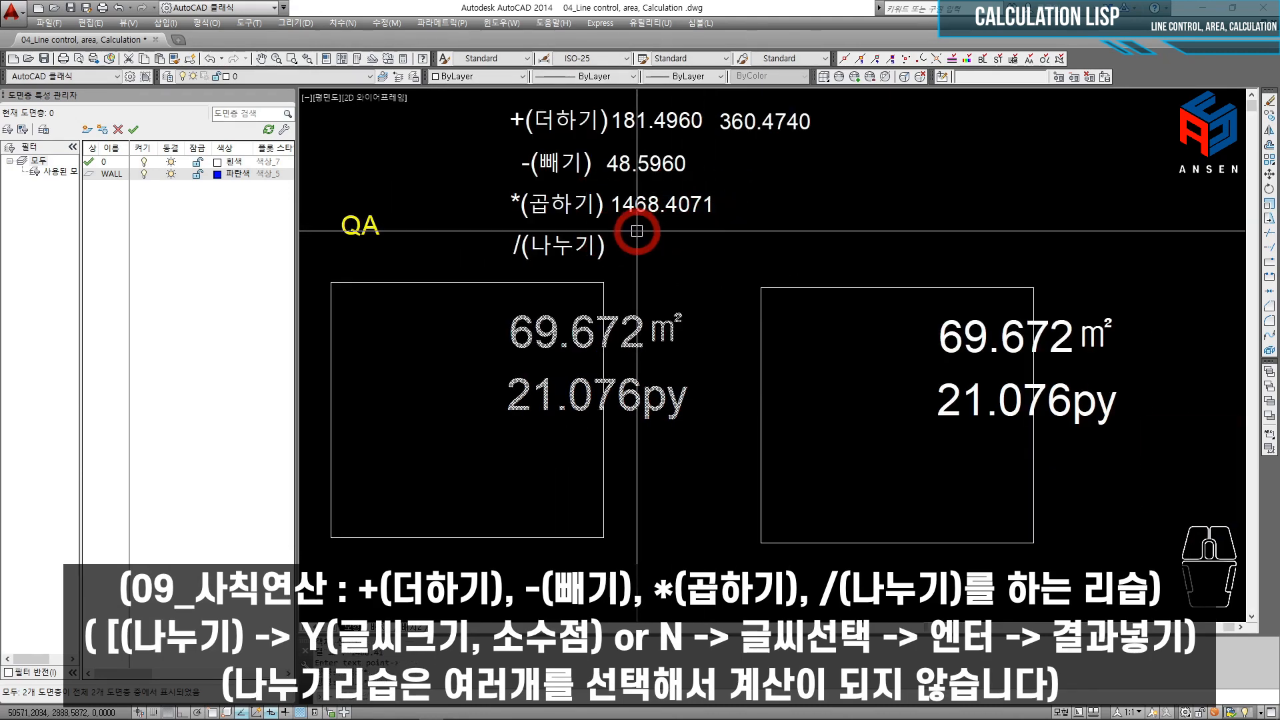
Step: Divide the first square's square metre text by its py text with the [ command and current settings, placing the quotient beside the /(나누기) label
key(Return)
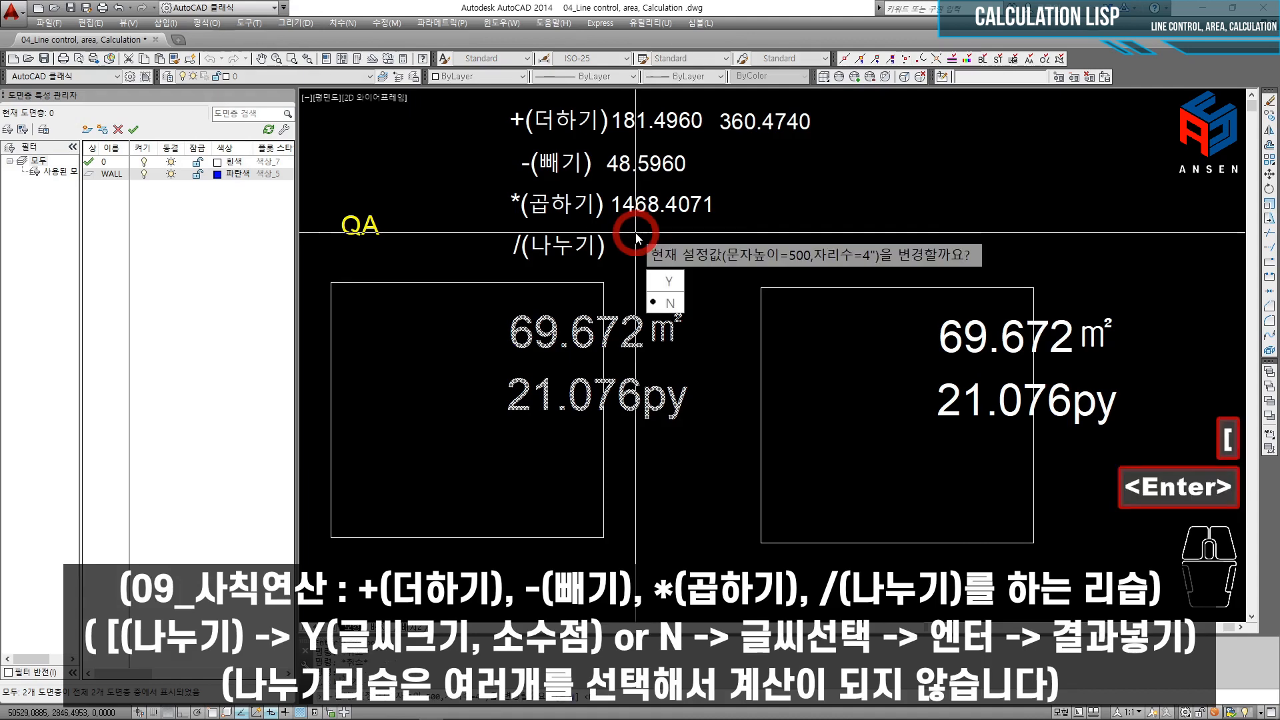
key(space)
middle_drag(628, 311, 571, 248)
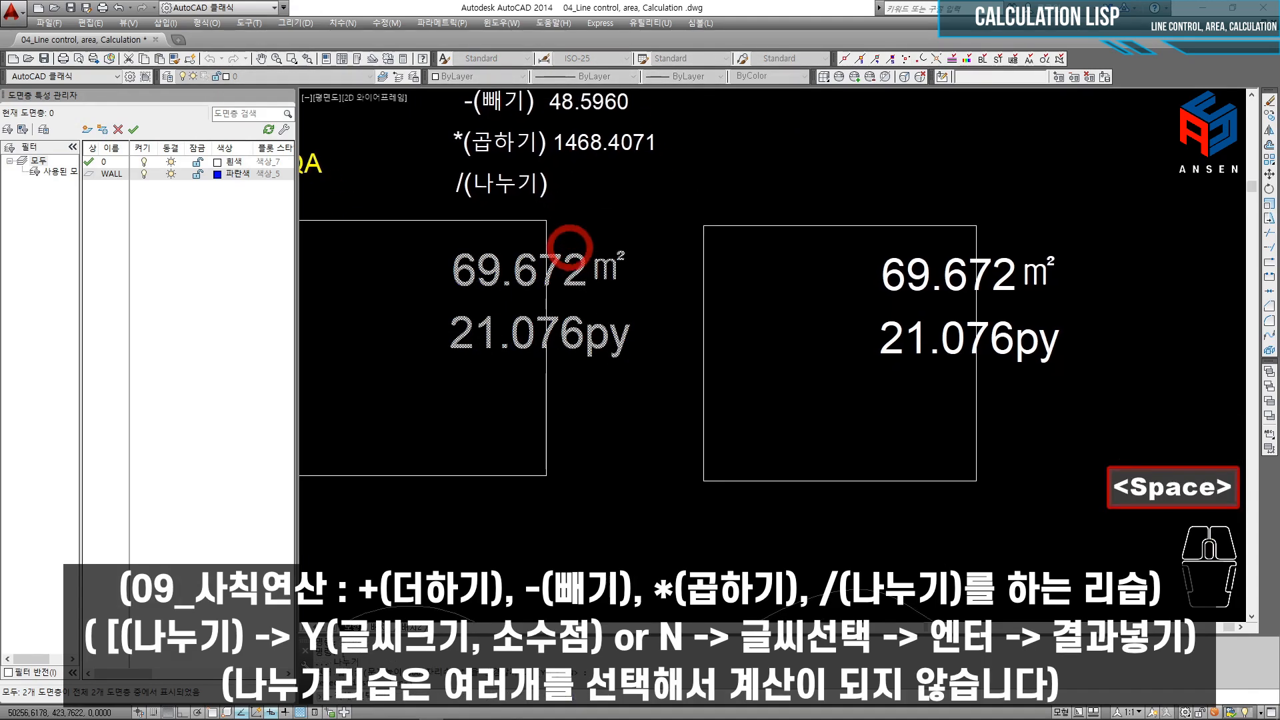
click(584, 269)
click(577, 335)
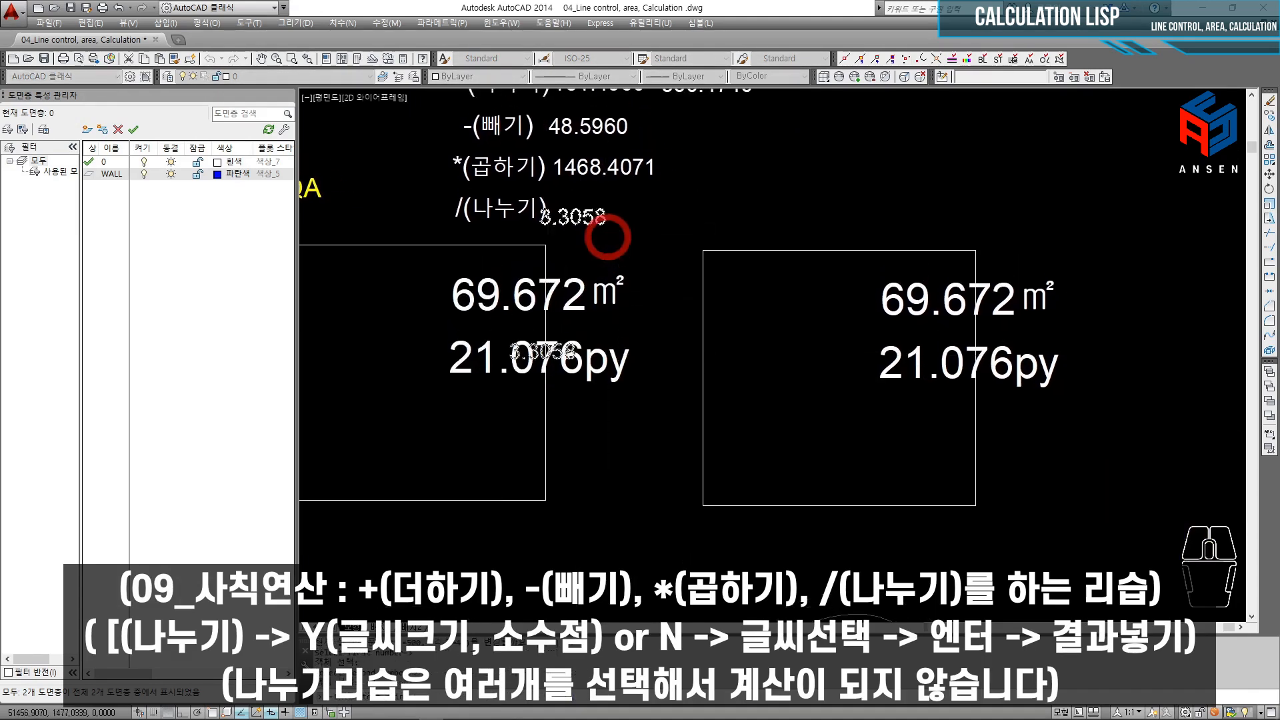
scroll(605, 228, up, 3)
click(634, 212)
scroll(599, 252, down, 4)
key(Escape)
key(Escape)
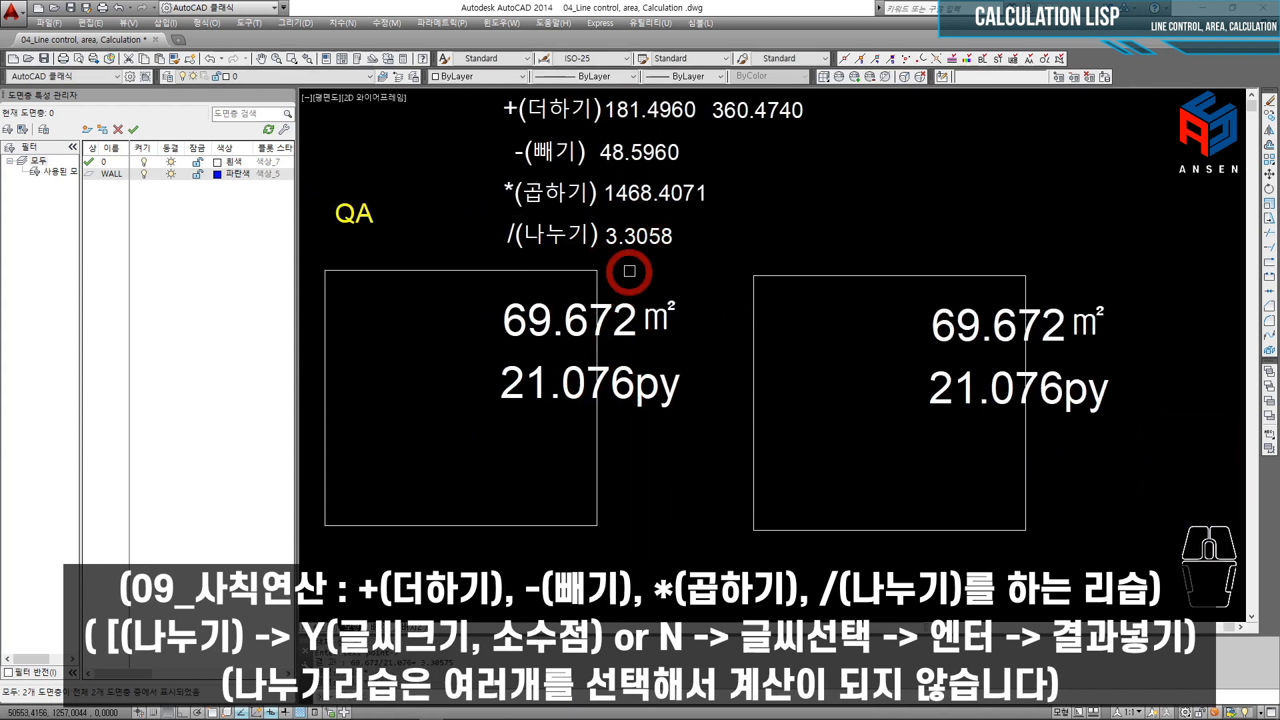
Step: Review the arithmetic results, the area texts of the four shapes, and the layer, colour and SLP sample tables
middle_drag(629, 272, 630, 296)
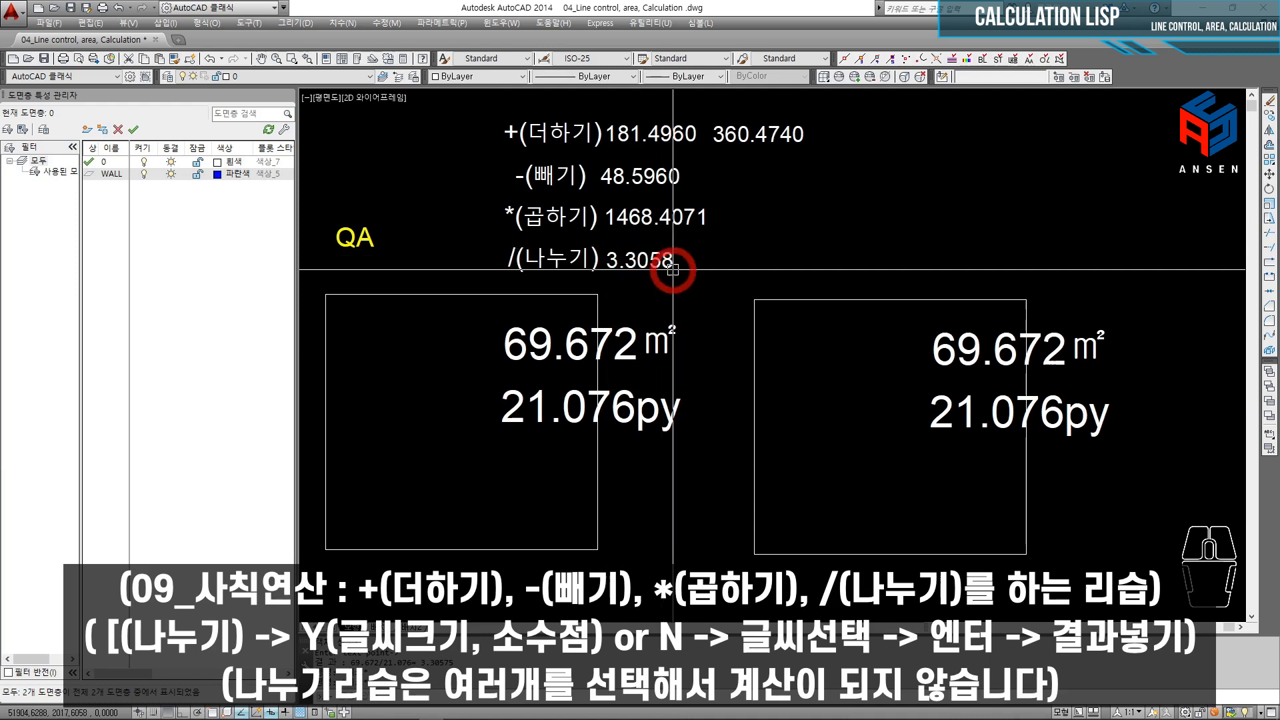
middle_drag(667, 276, 668, 312)
scroll(669, 306, down, 2)
scroll(698, 291, up, 2)
click(707, 264)
click(629, 309)
key(Escape)
key(Escape)
scroll(672, 304, down, 4)
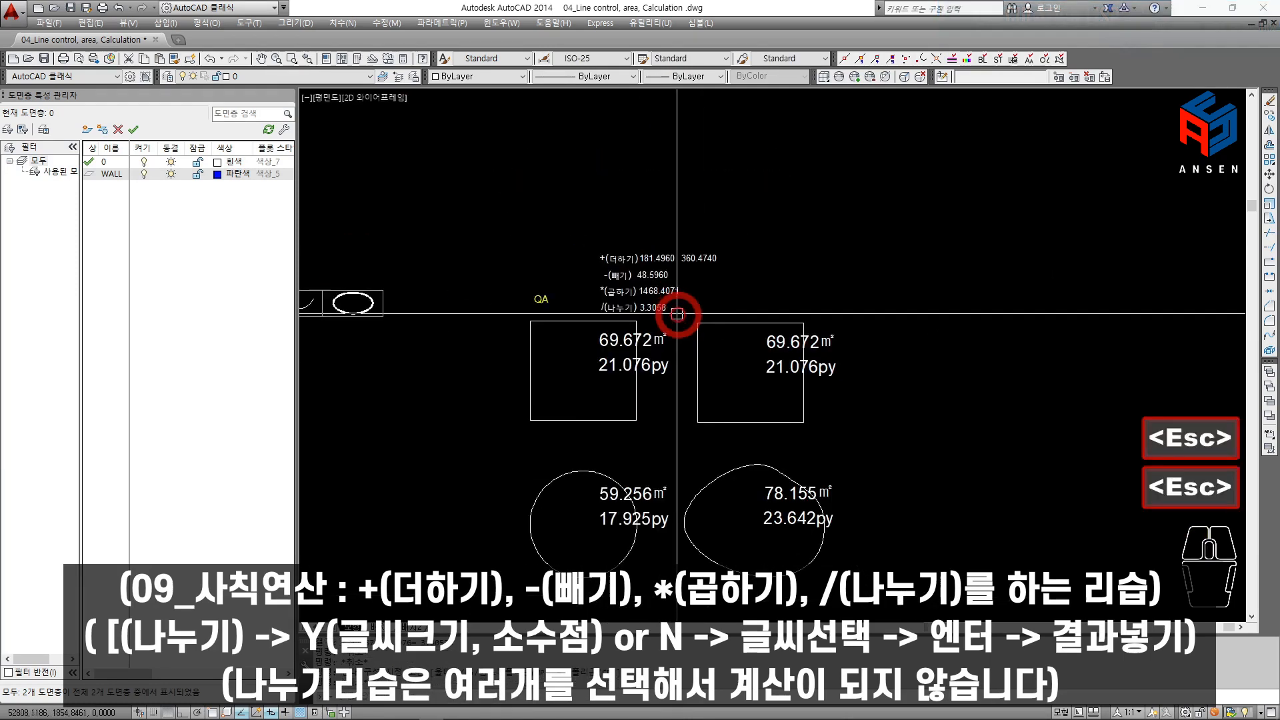
scroll(689, 332, up, 2)
scroll(689, 331, down, 4)
scroll(607, 303, up, 2)
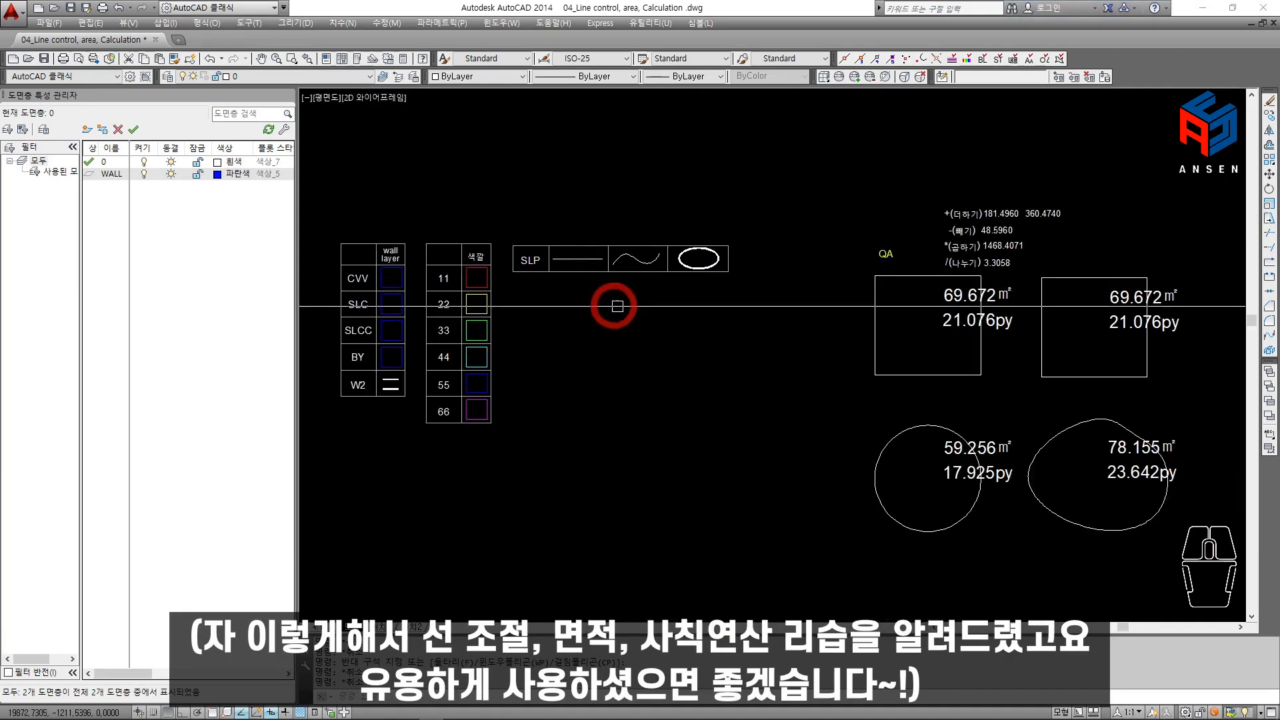
middle_drag(721, 341, 548, 324)
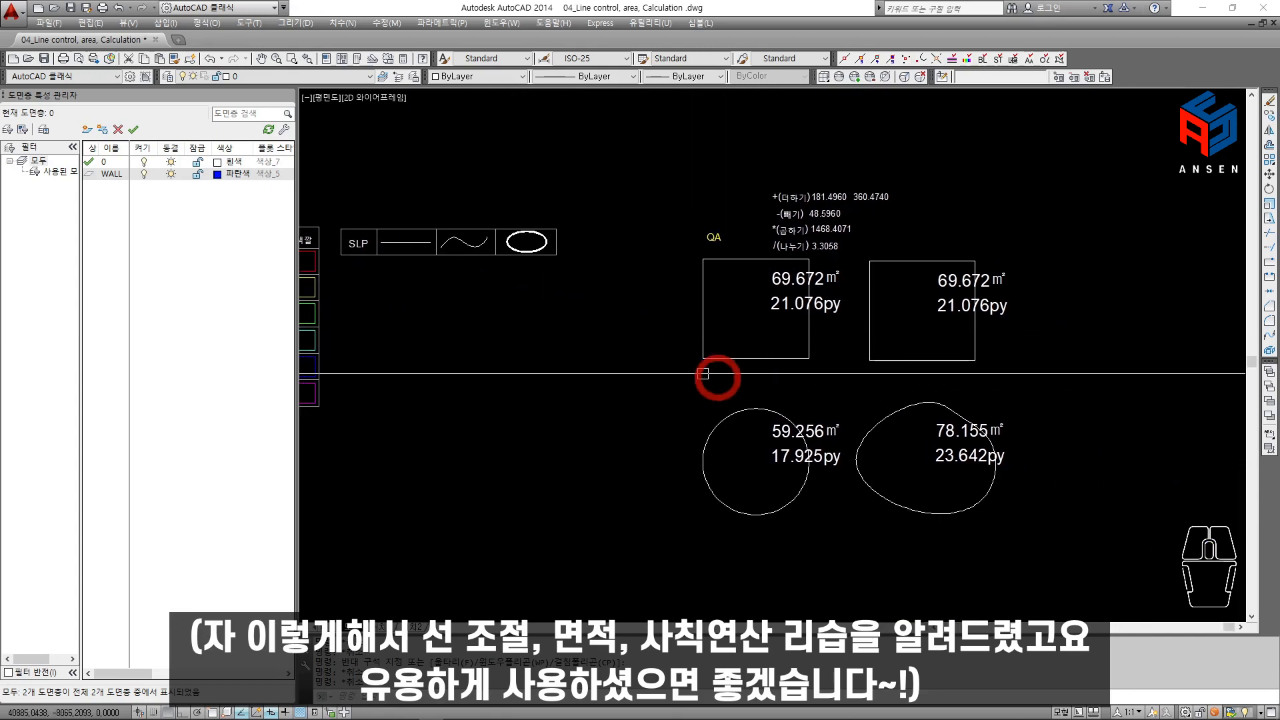
middle_drag(737, 330, 603, 335)
scroll(696, 214, up, 2)
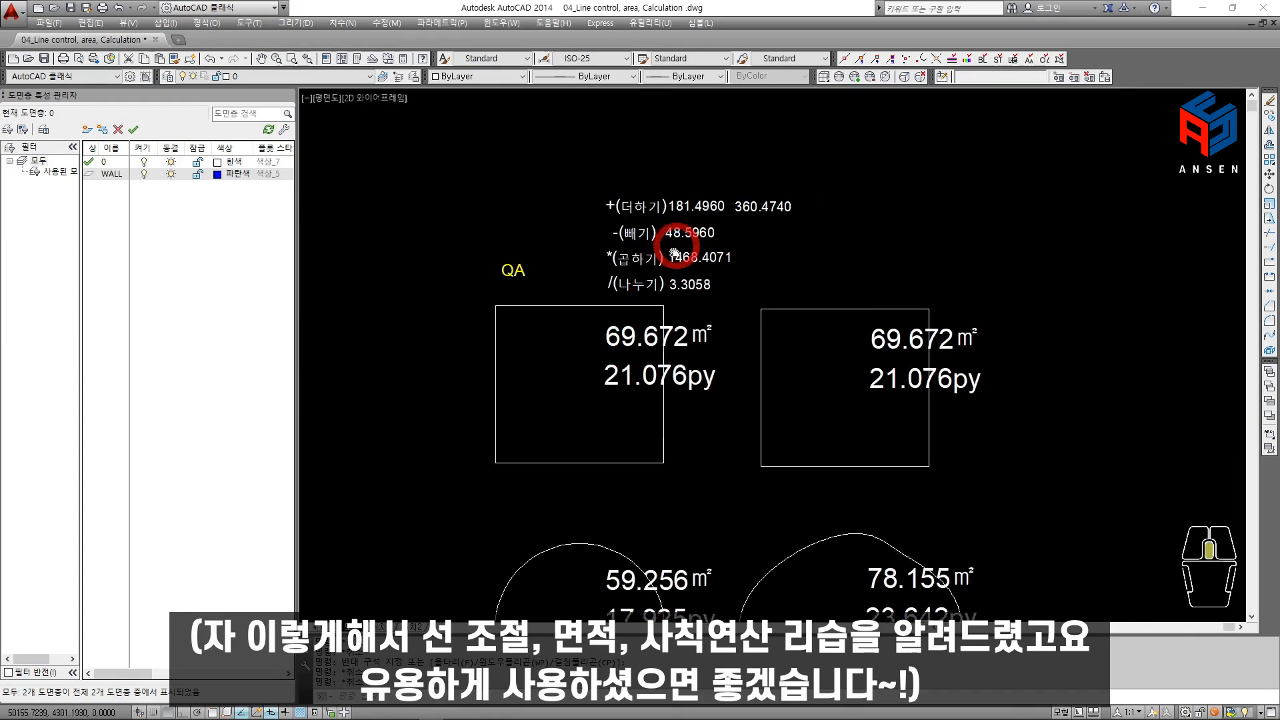
middle_drag(674, 247, 658, 284)
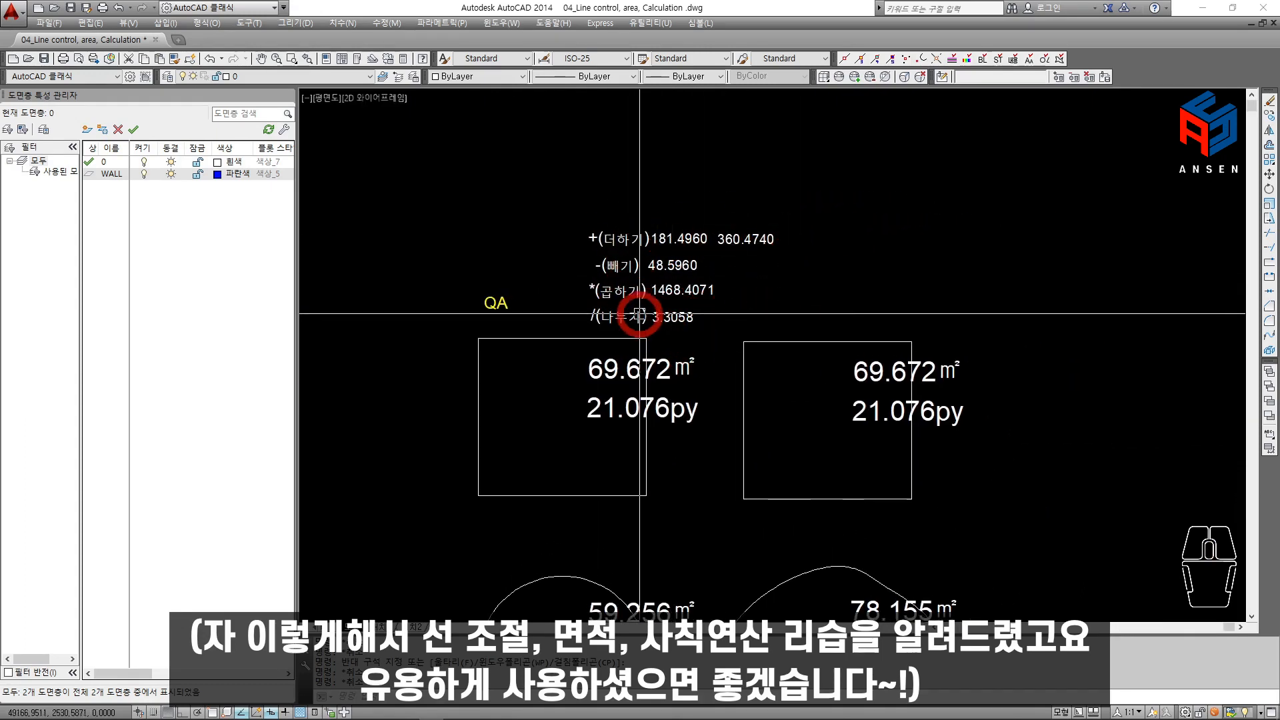
middle_click(700, 254)
middle_click(699, 253)
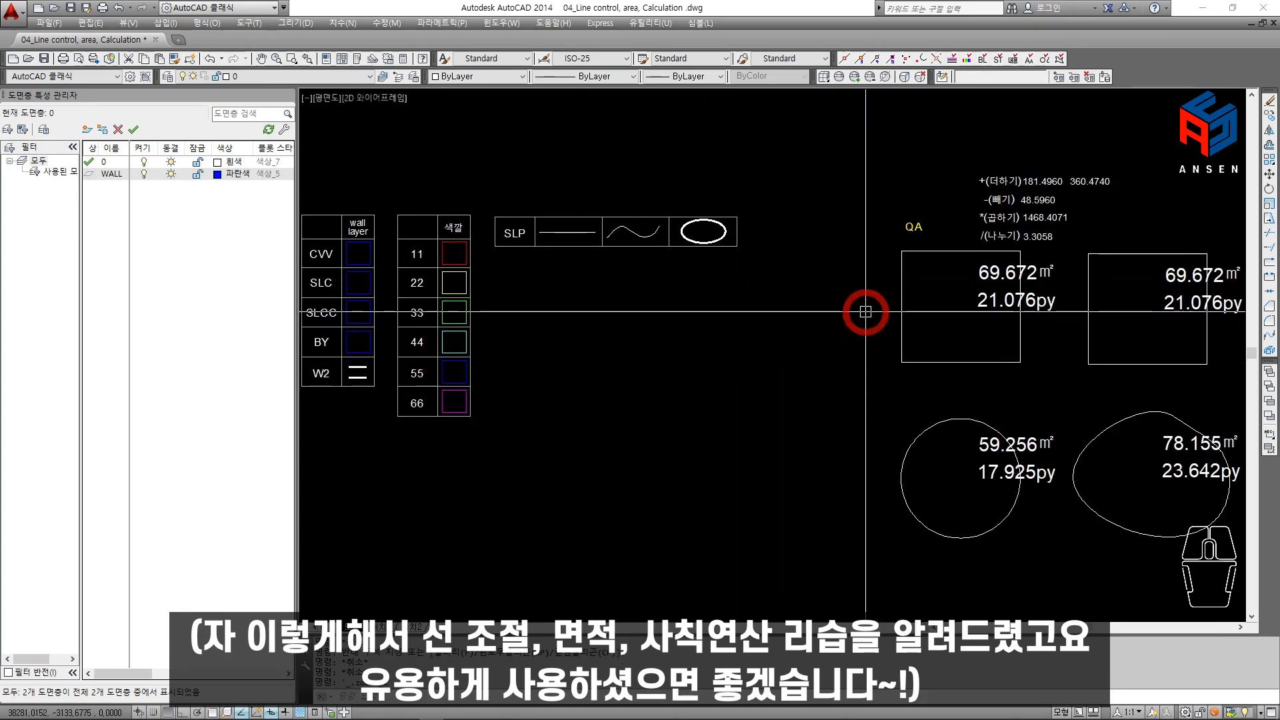